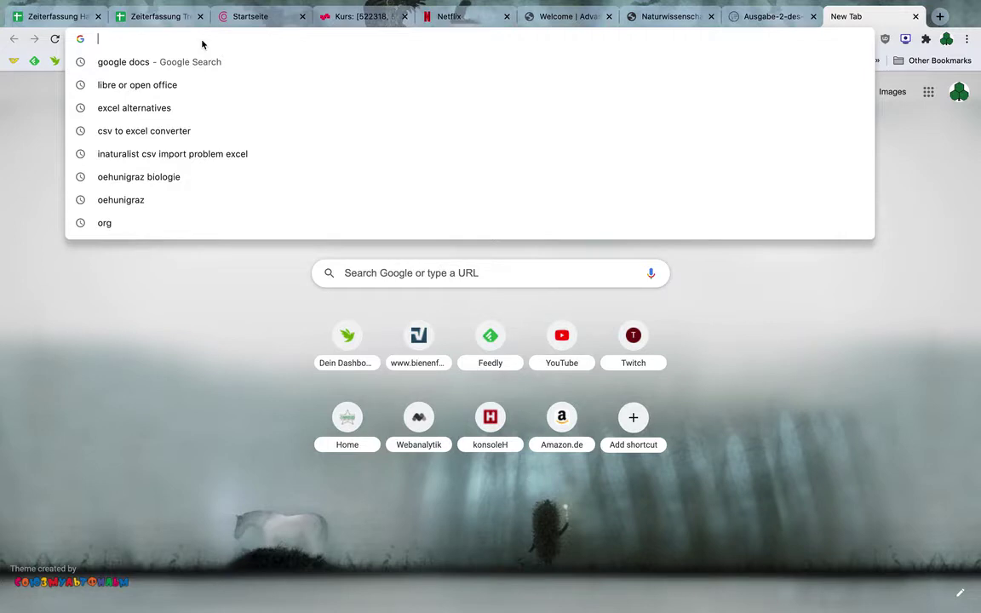
- Go to inaturalist.org and open the observations explorer (Entdecken)
type("b")
key("BackSpace")
type("inaturalist.org/home")
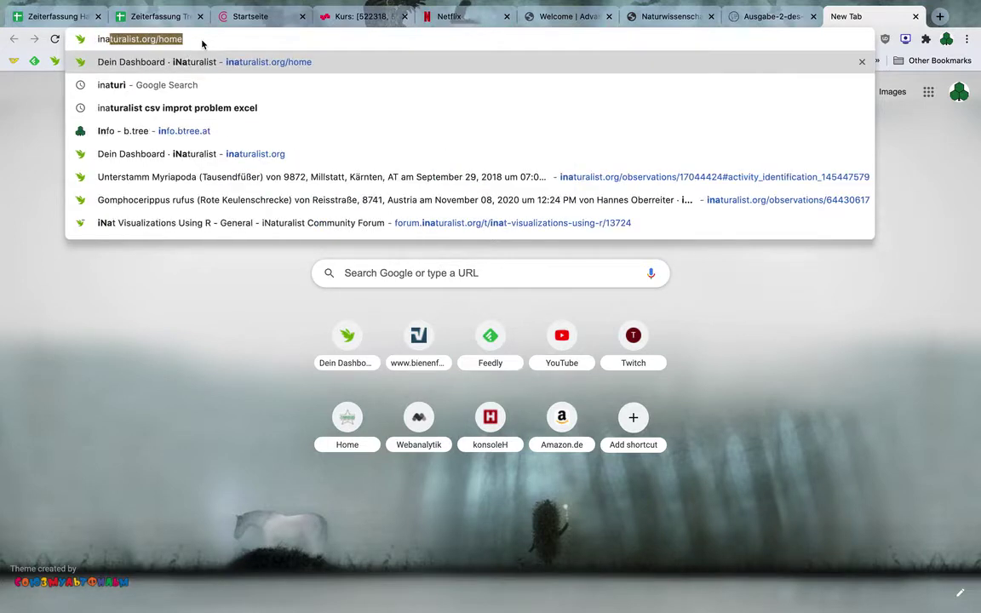
key("Return")
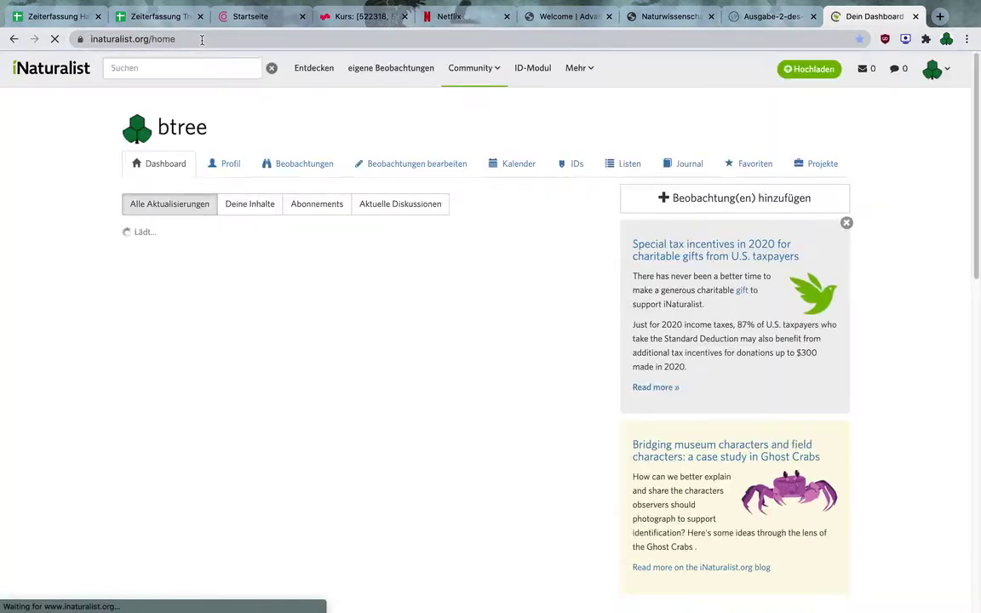
left_click(312, 69)
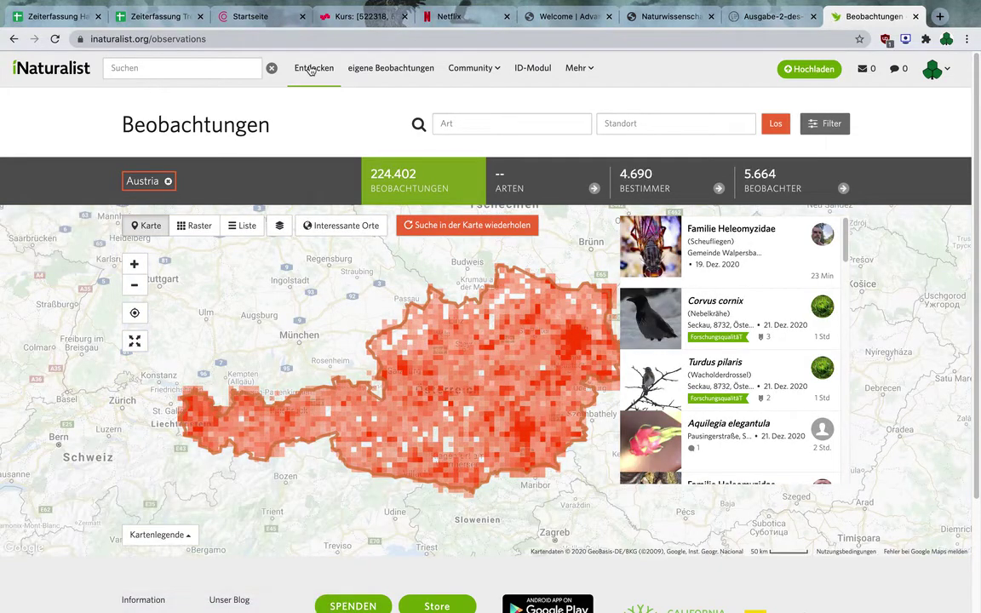
- Filter the Austrian observations to order Chiroptera: 120 observations of 18 species
left_click(487, 120)
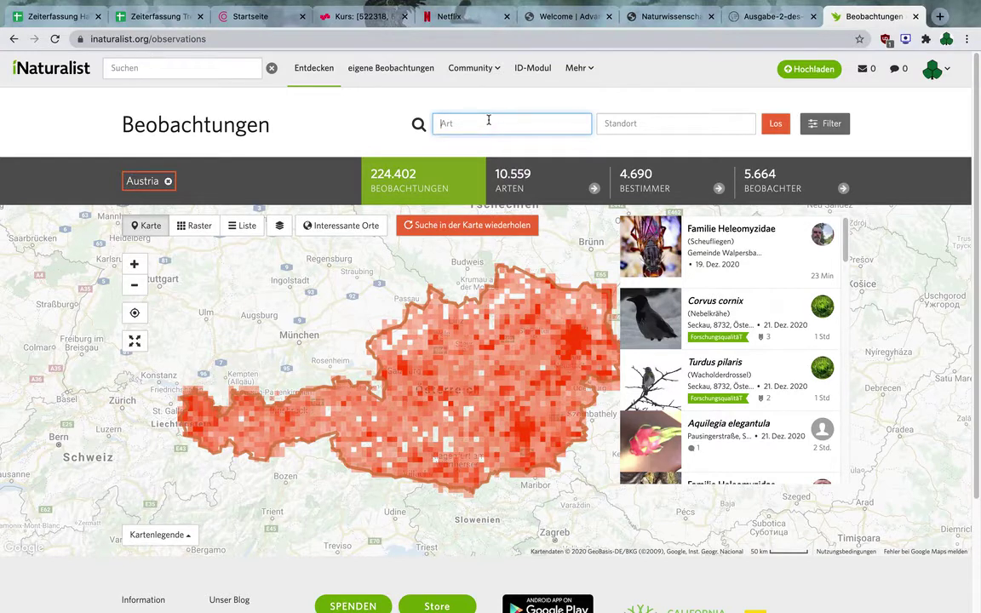
type("flede")
type("rm")
type("se")
key("ctrl+a")
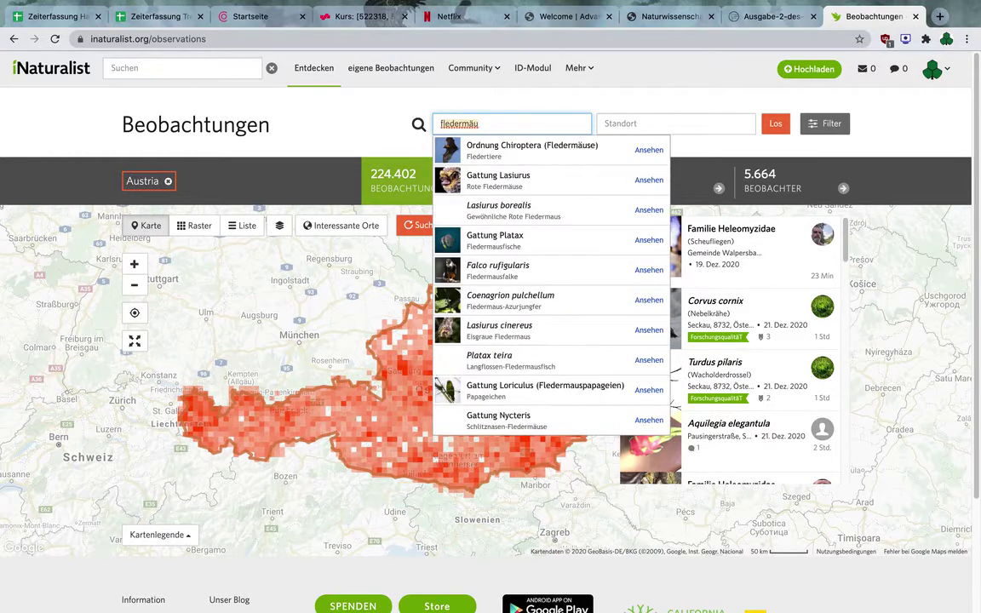
type("chiroptera")
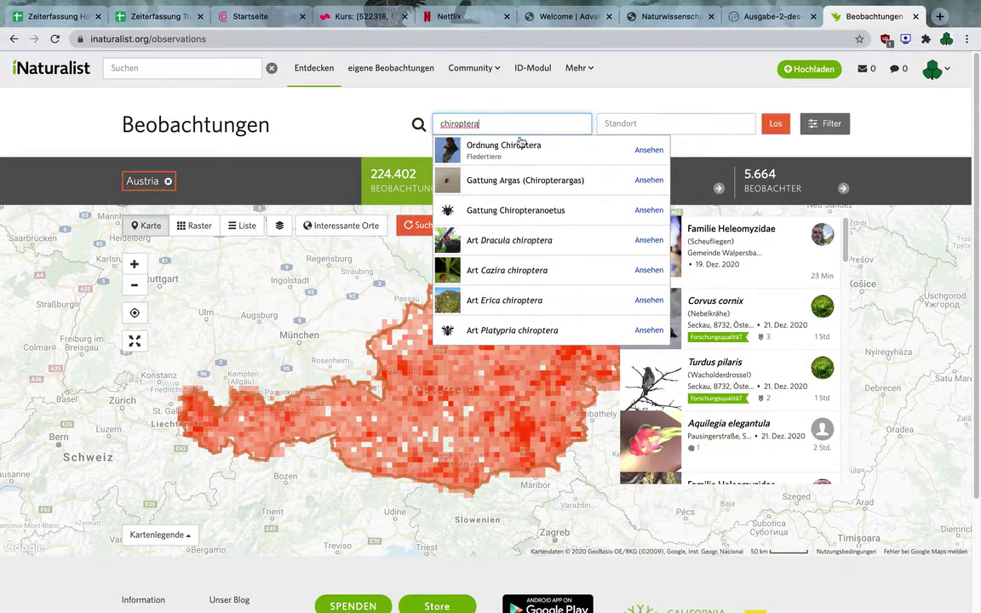
left_click(515, 145)
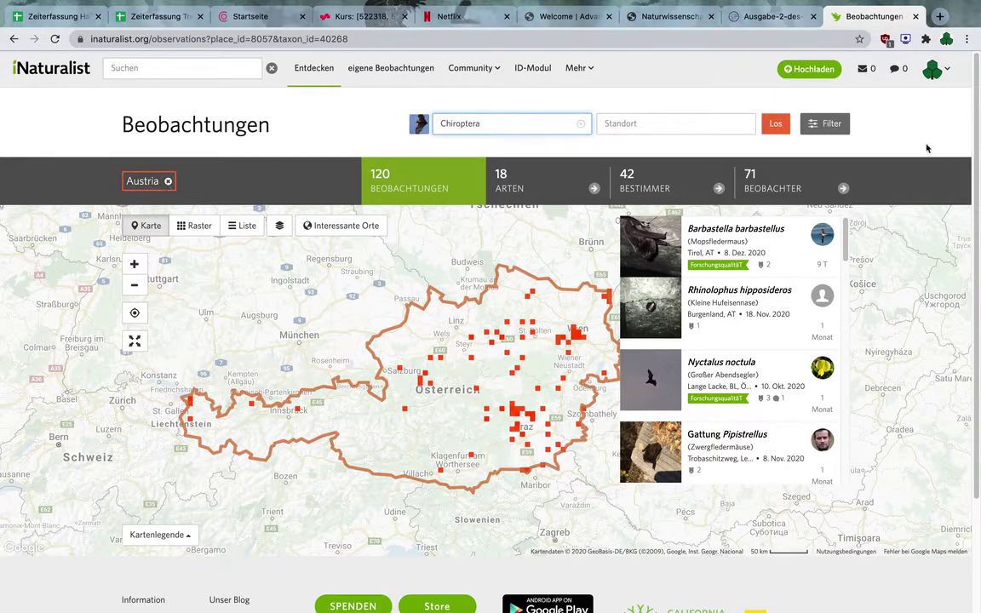
left_click(825, 124)
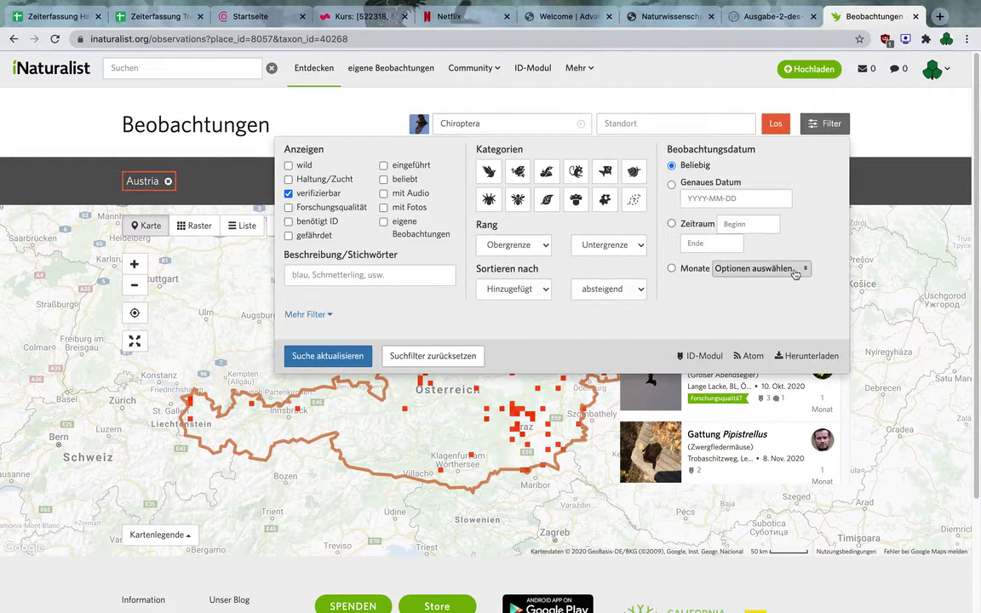
- Open the Herunterladen export page for the Austrian bat observations and review the Spalten auswählen columns
left_click(808, 357)
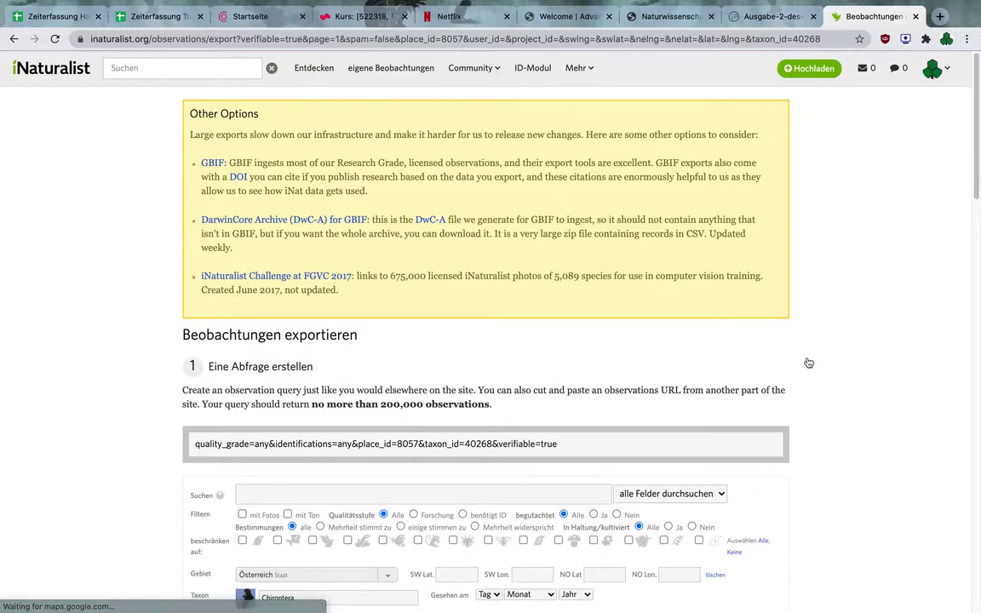
scroll(808, 362, "down", 1)
scroll(808, 363, "down", 3)
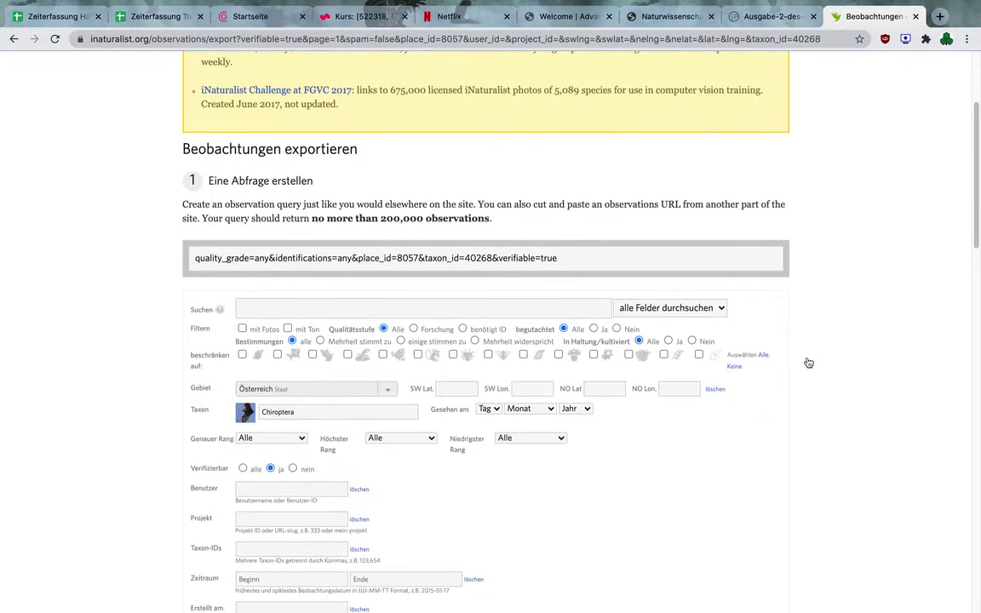
left_click(243, 469)
scroll(241, 474, "down", 3)
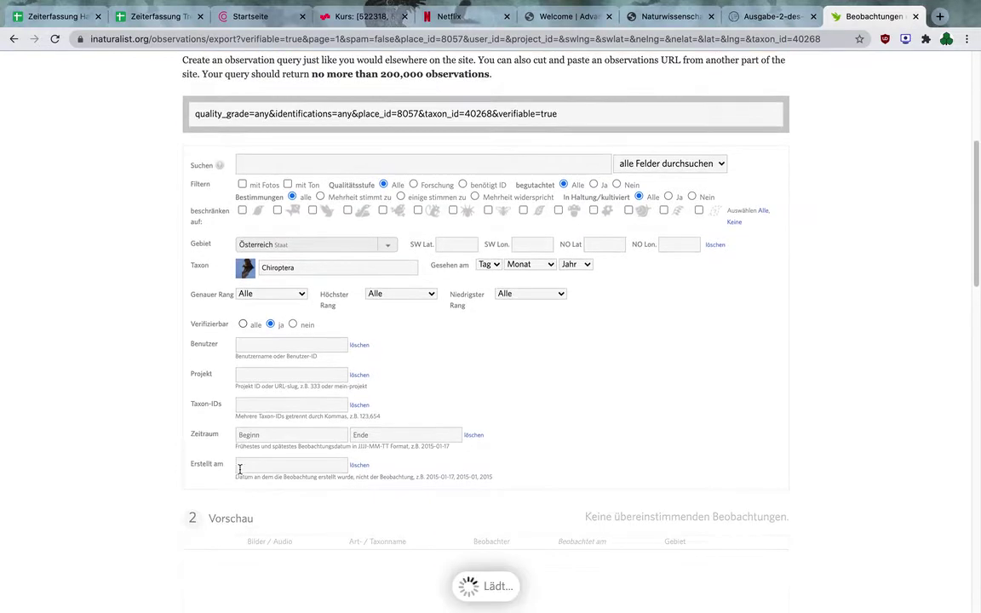
scroll(241, 473, "down", 5)
scroll(241, 473, "down", 5)
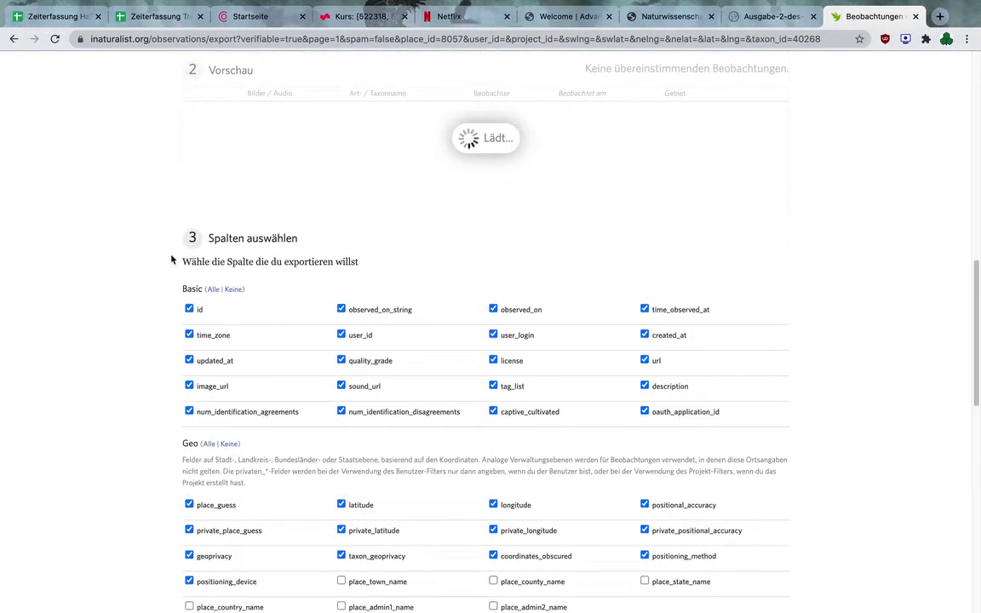
mouse_move(303, 411)
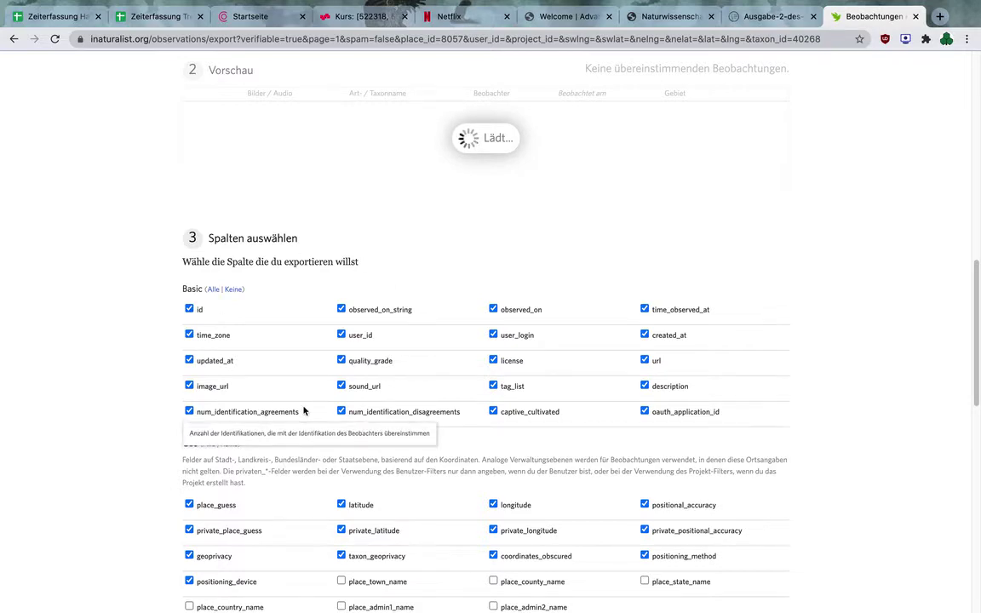
scroll(303, 411, "down", 2)
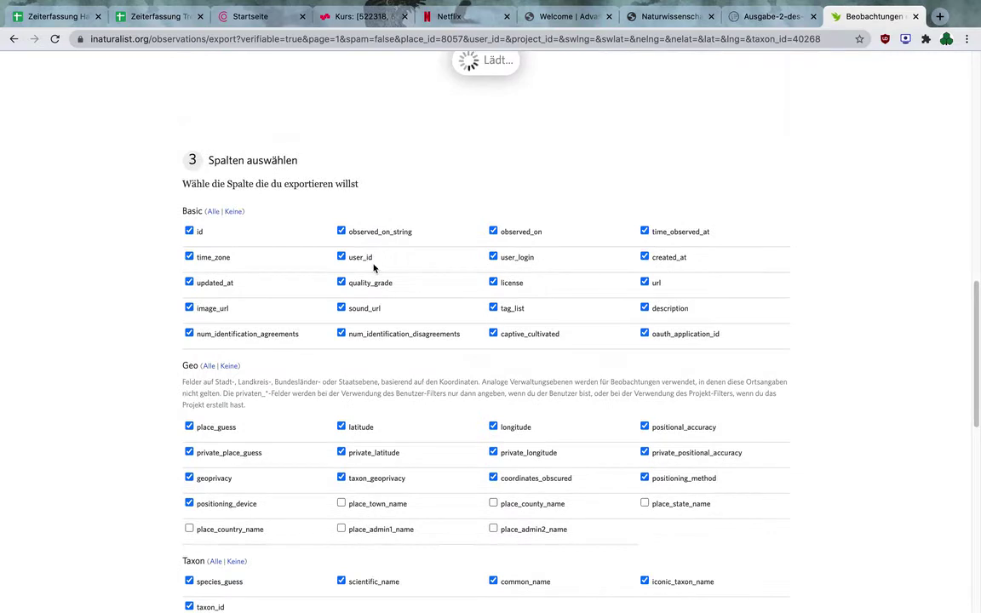
scroll(373, 268, "down", 5)
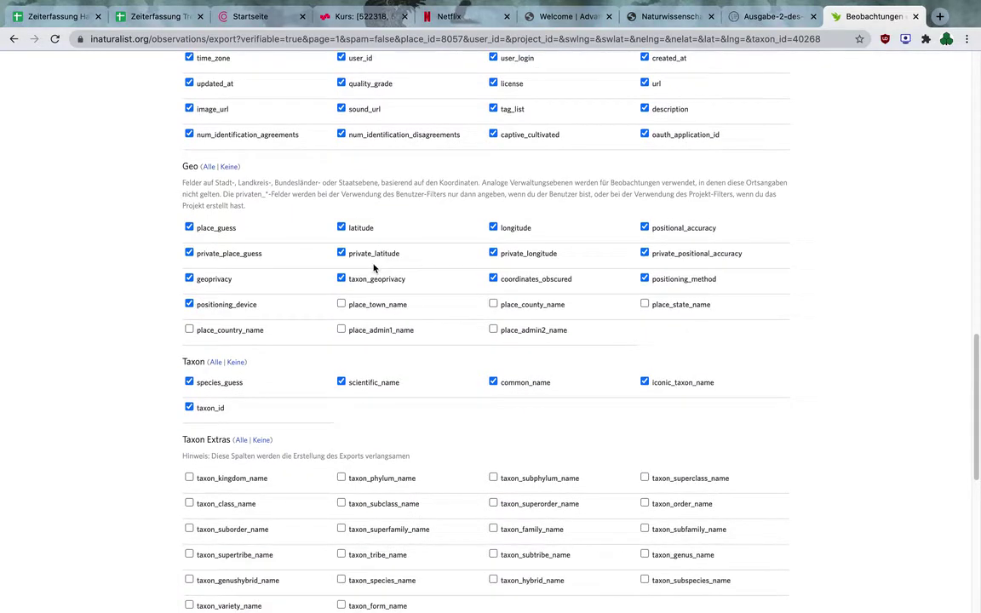
scroll(373, 268, "down", 4)
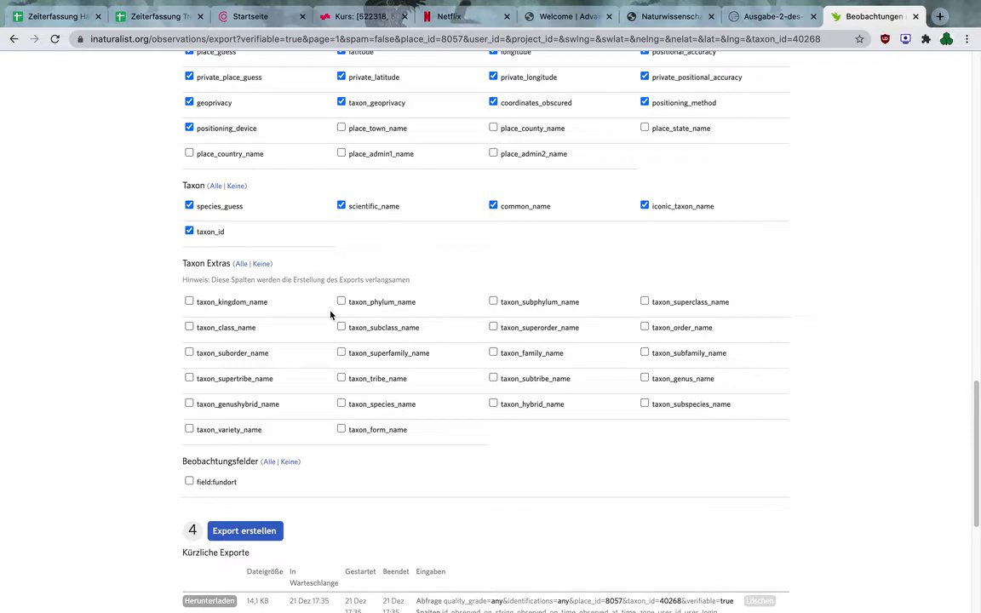
- Add taxon class, order, family and all other Taxon Extras columns, then start Export erstellen
left_click(189, 327)
left_click(666, 331)
left_click(520, 357)
left_click(241, 265)
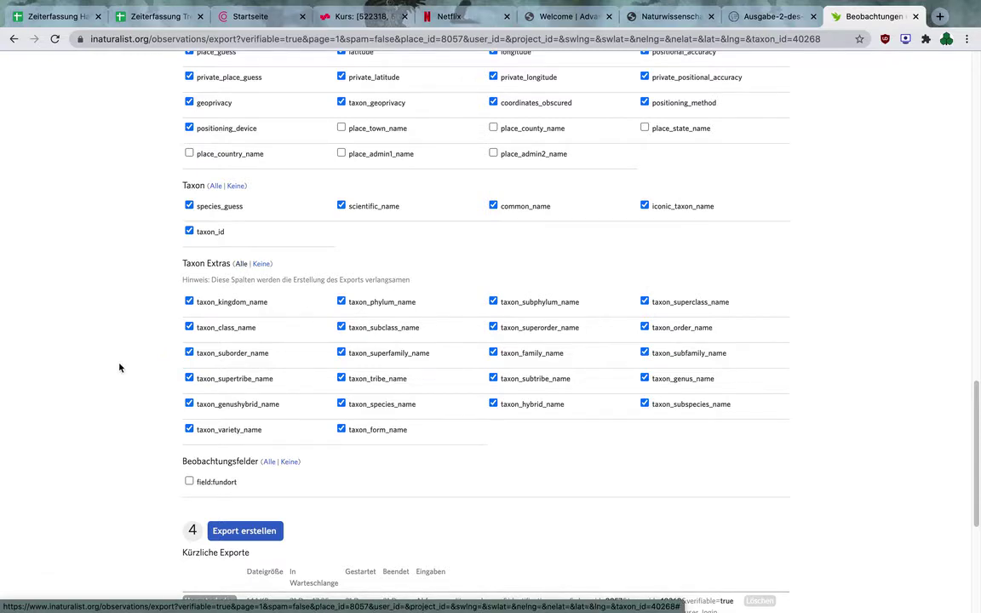
scroll(119, 362, "down", 5)
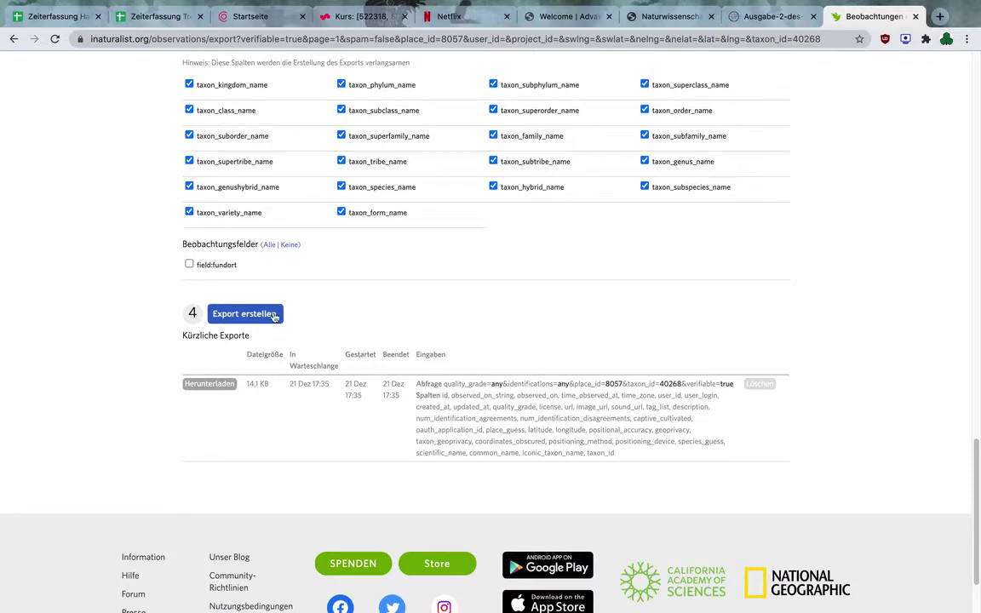
left_click(274, 315)
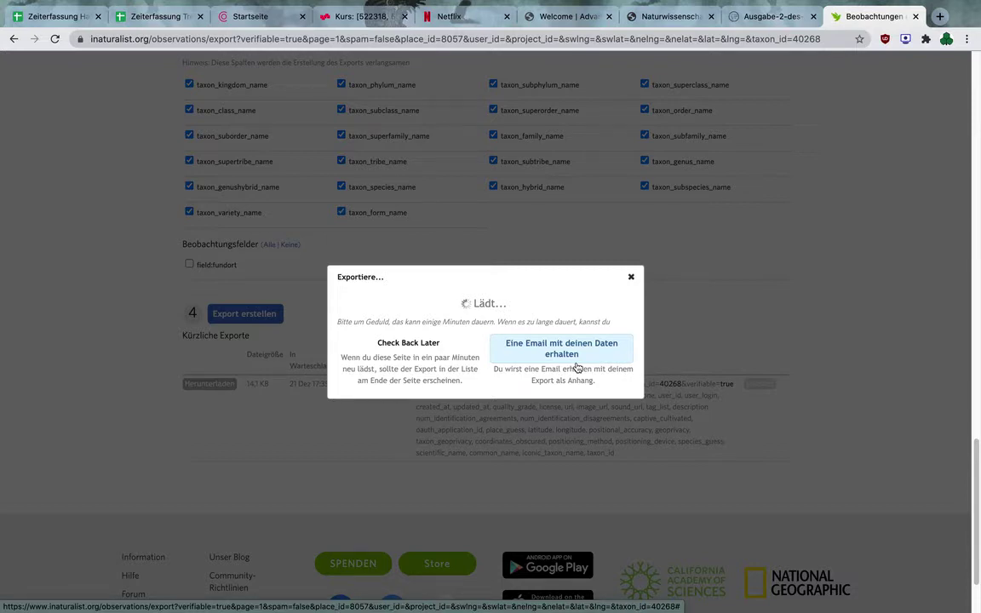
- Save the finished 15 KB export to Downloads as observations-124903.csv.zip
left_click(576, 367)
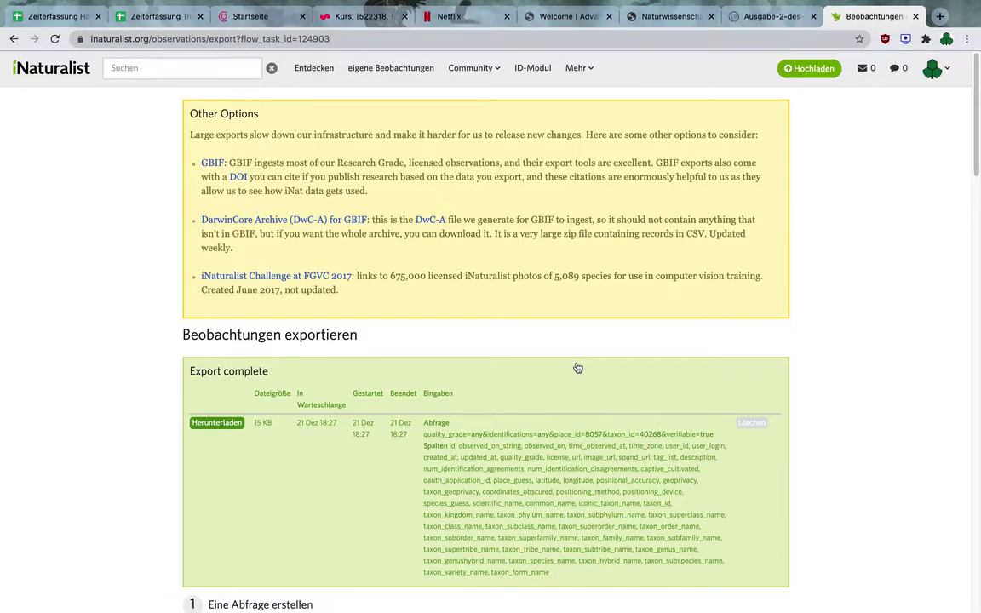
scroll(156, 437, "down", 3)
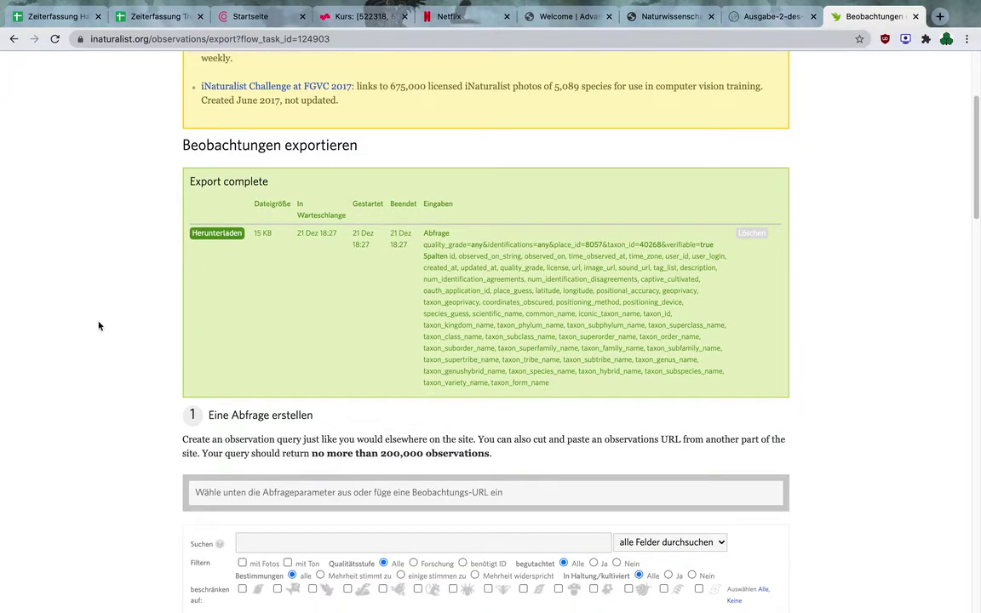
scroll(69, 340, "down", 8)
scroll(70, 341, "down", 8)
scroll(70, 340, "up", 2)
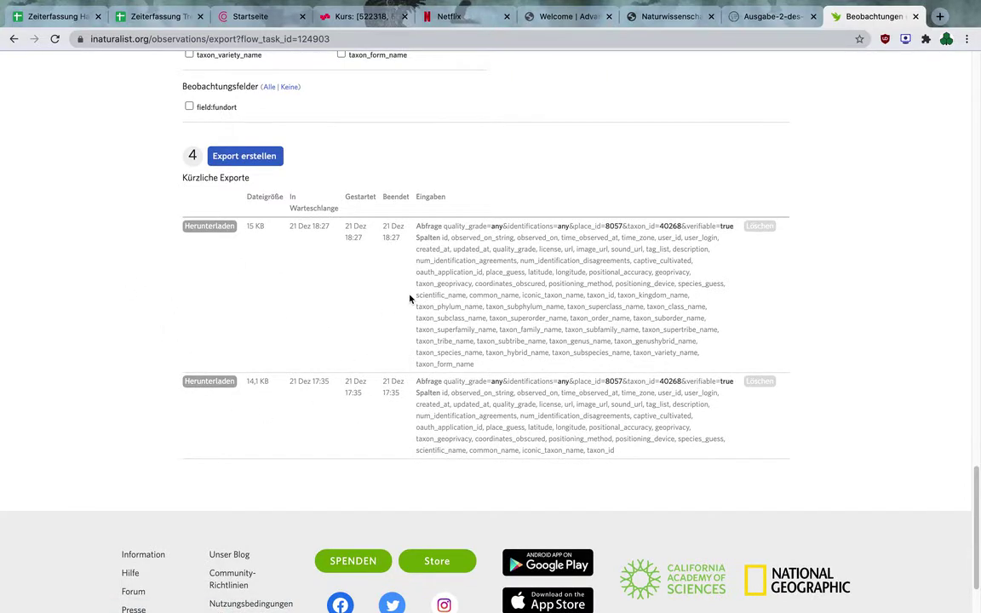
scroll(409, 298, "up", 15)
left_click(229, 425)
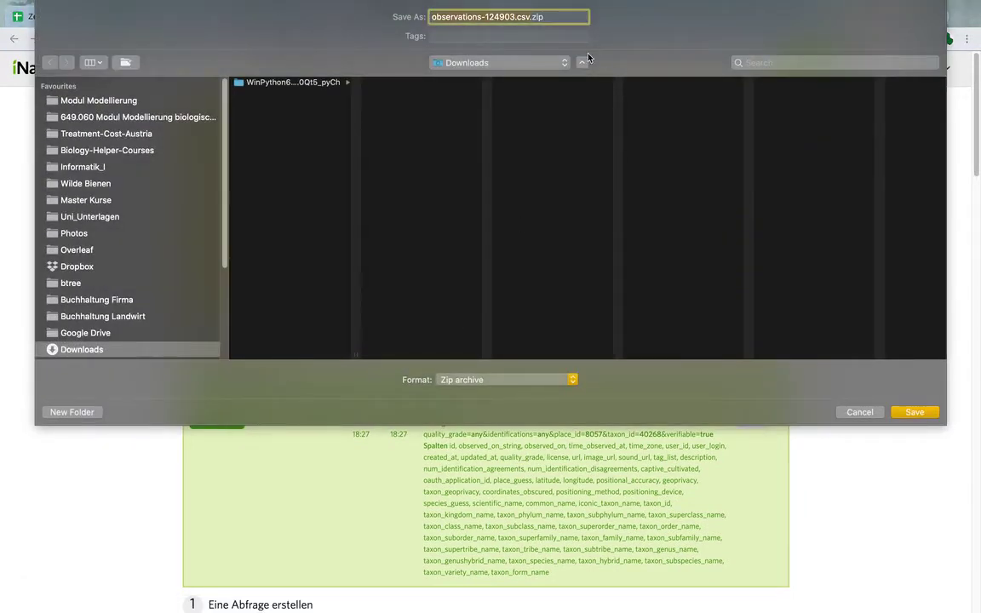
left_click(551, 17)
left_click(914, 411)
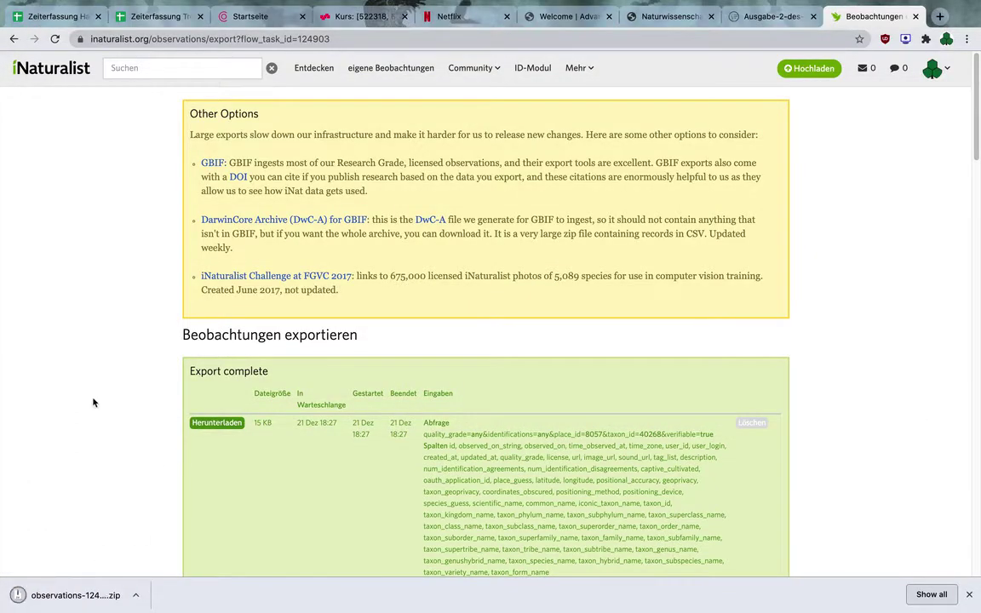
key("ctrl+Left")
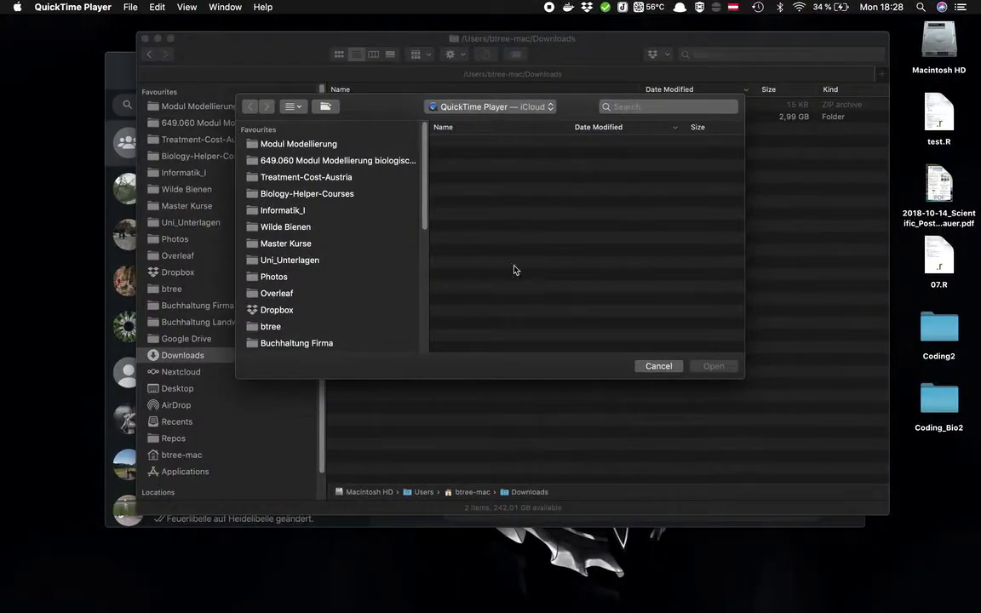
- Unzip observations-124903.csv.zip in the Downloads folder
left_click(296, 64)
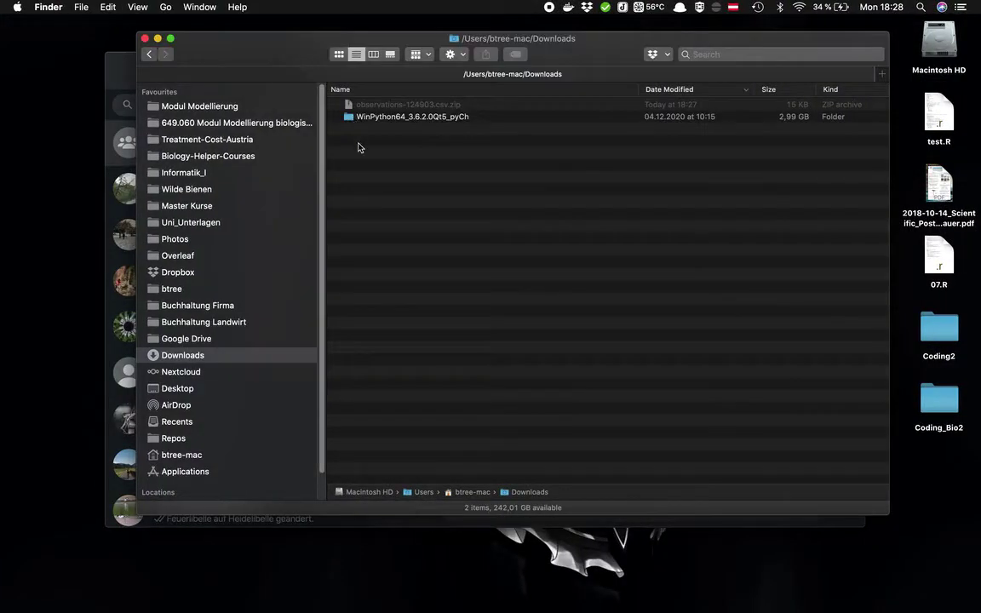
left_click(349, 104)
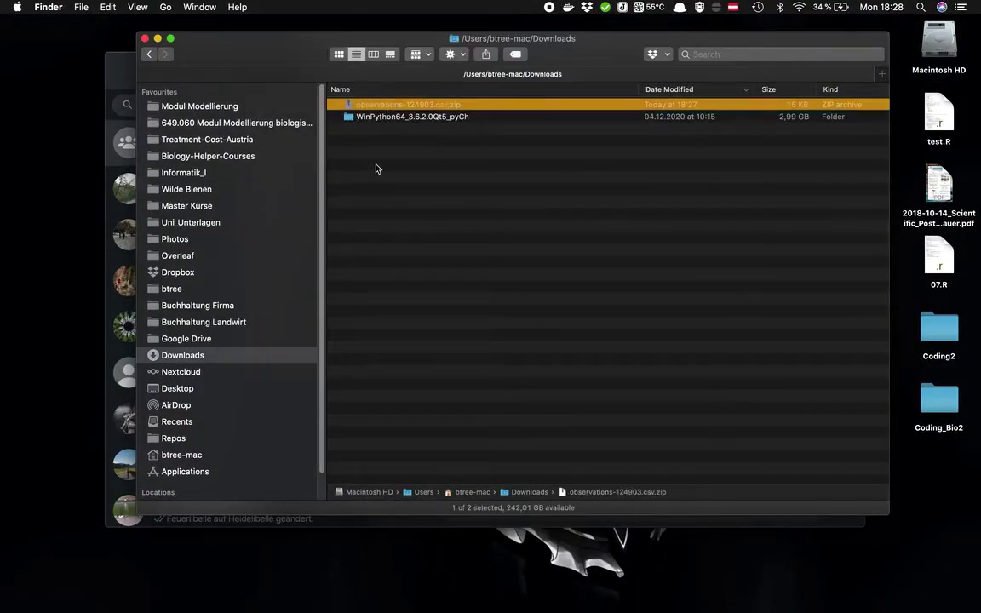
double_click(346, 105)
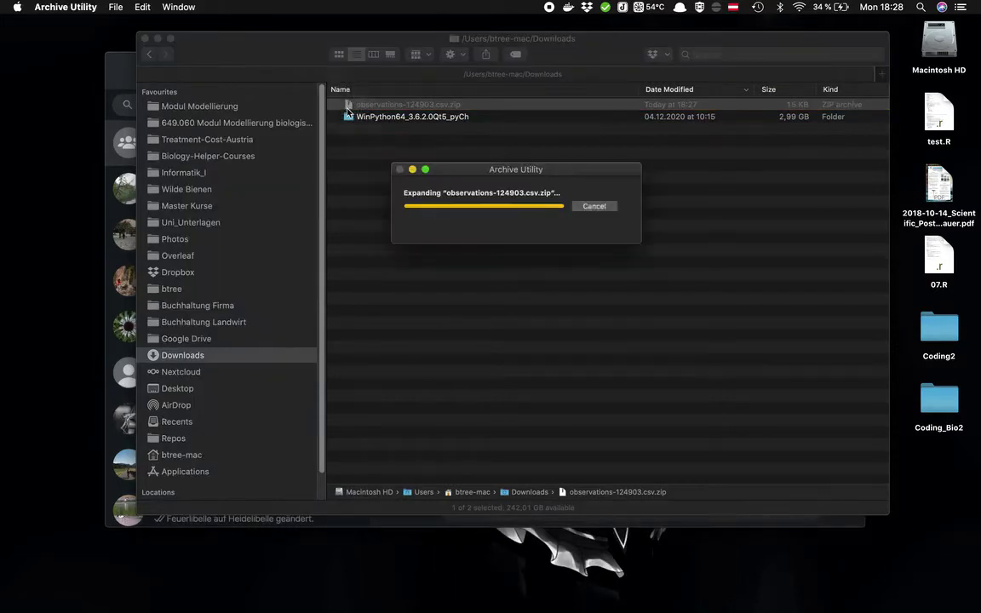
- Open observations-124903.csv with Microsoft Excel.app via Open With
left_click(372, 180)
left_click(395, 117)
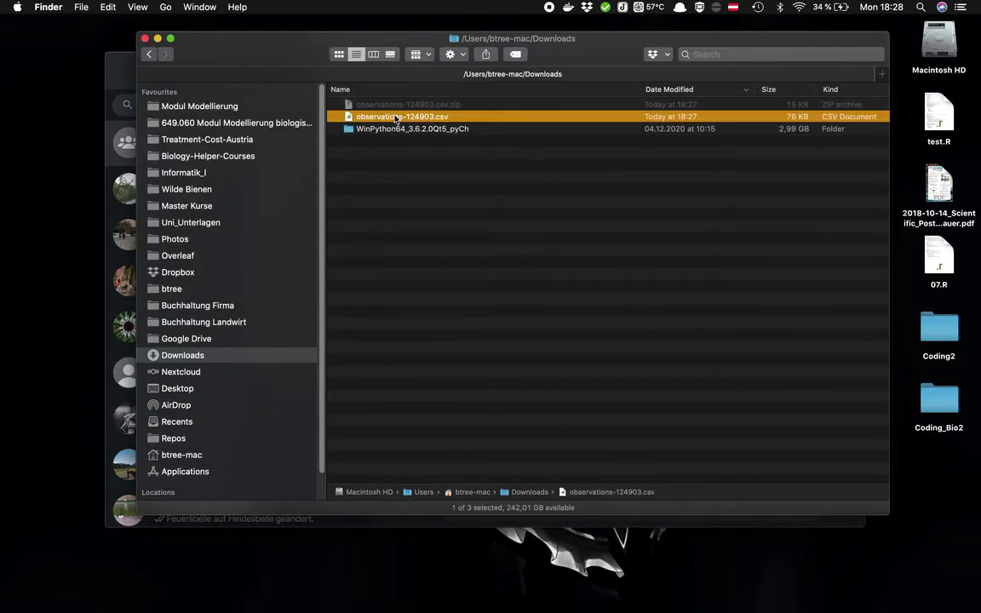
left_click(366, 152)
left_click(375, 117)
right_click(388, 124)
mouse_move(545, 138)
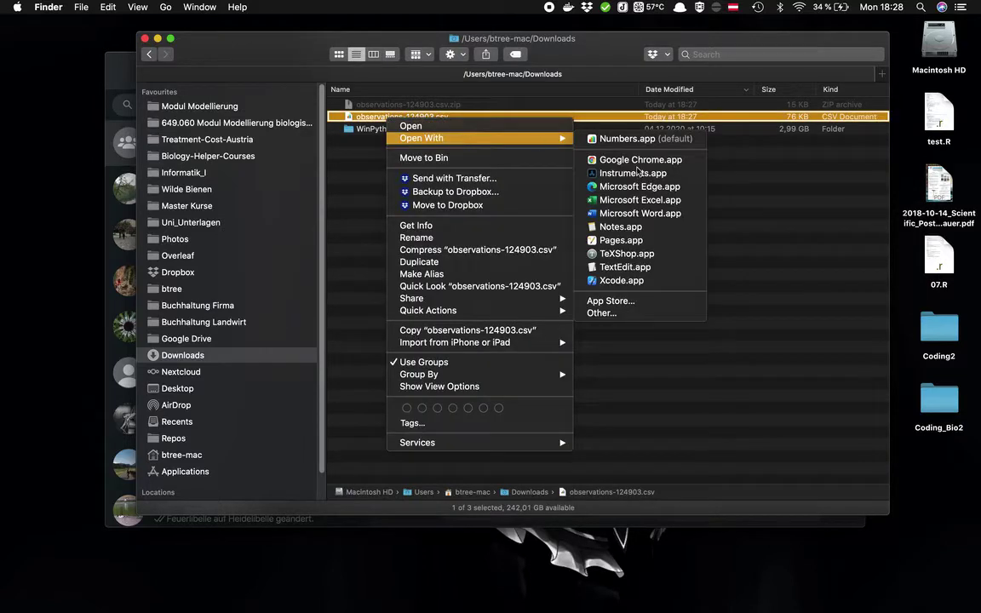
left_click(656, 200)
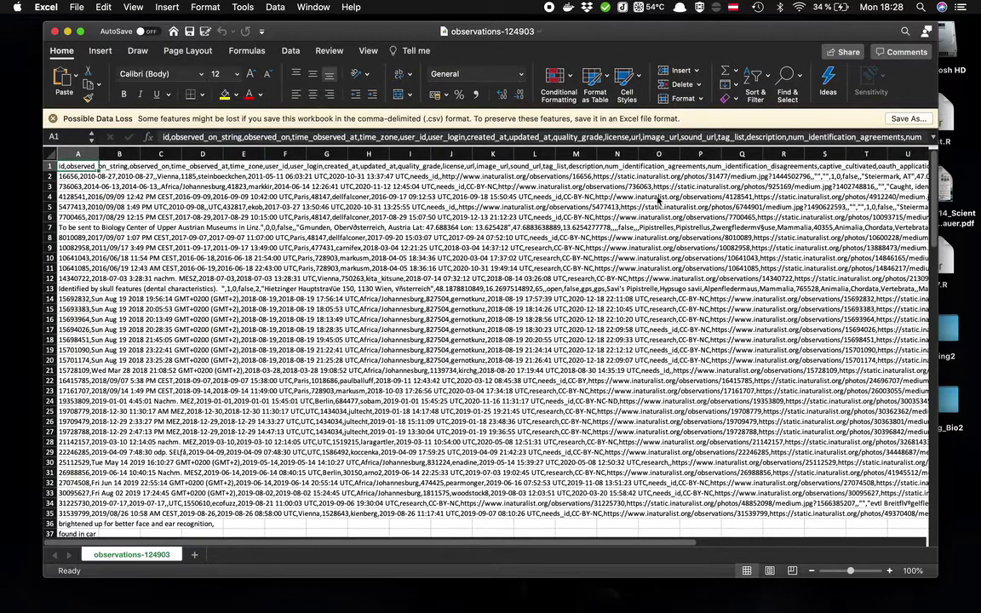
- Check the jumbled CSV block B7:G20, then create a new blank workbook, Book1
left_click(225, 270)
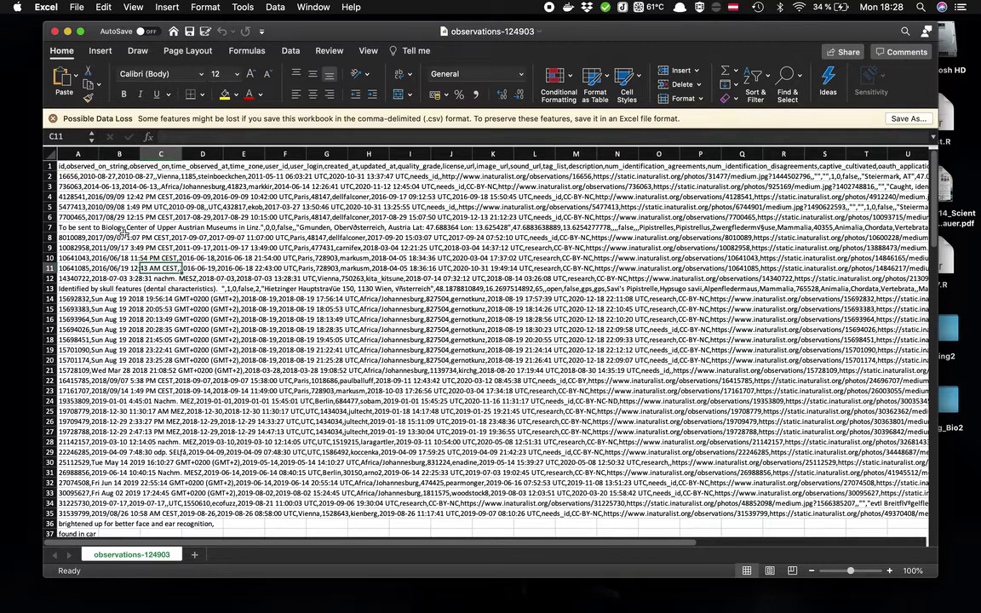
left_click_drag(142, 248, 309, 360)
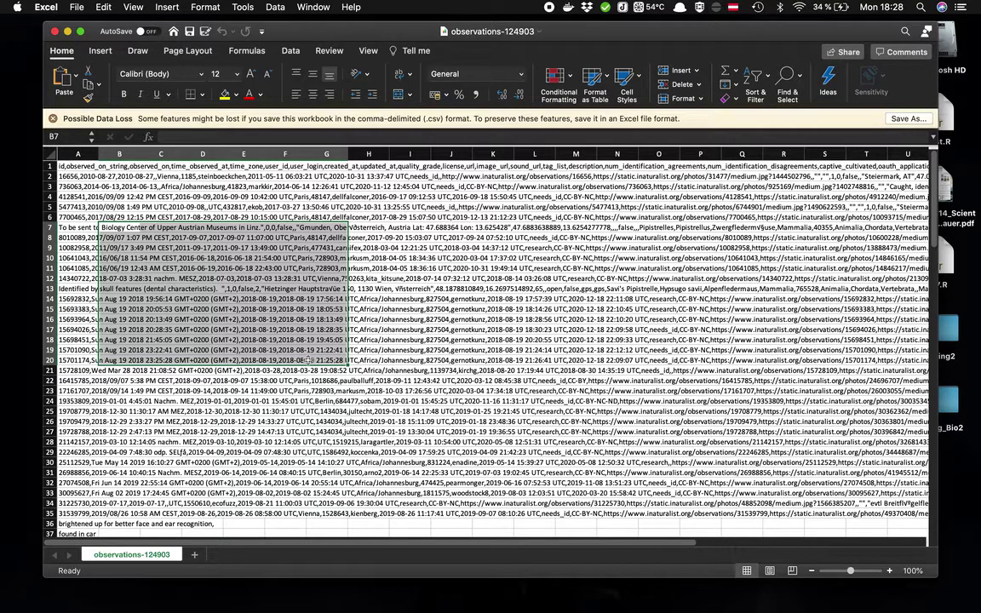
right_click(117, 554)
left_click(117, 554)
left_click(73, 7)
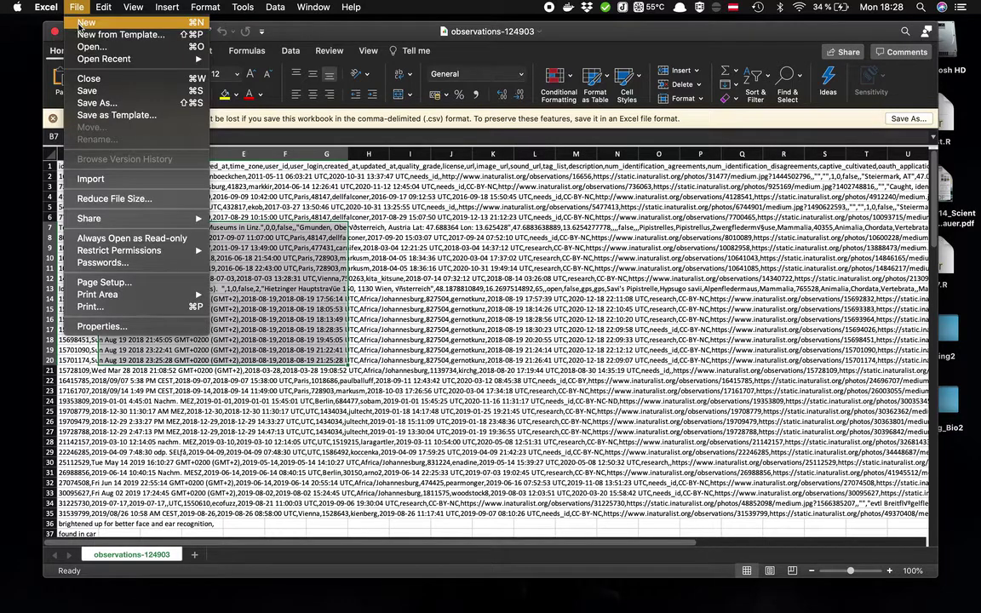
left_click(81, 23)
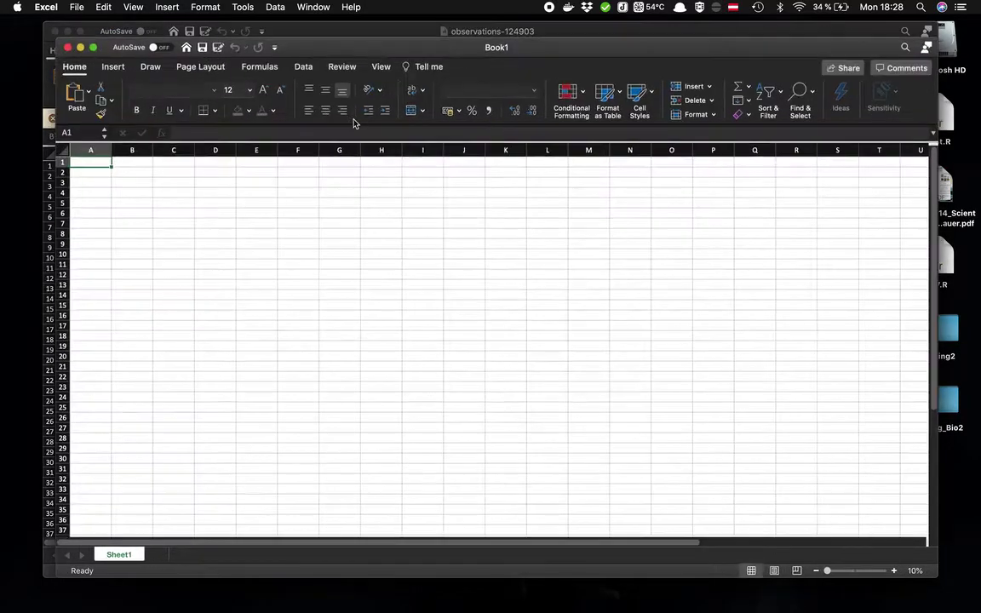
- Close the raw CSV and start a Data > From Text import of observations-124903.csv
left_click(55, 31)
left_click_drag(341, 58, 337, 43)
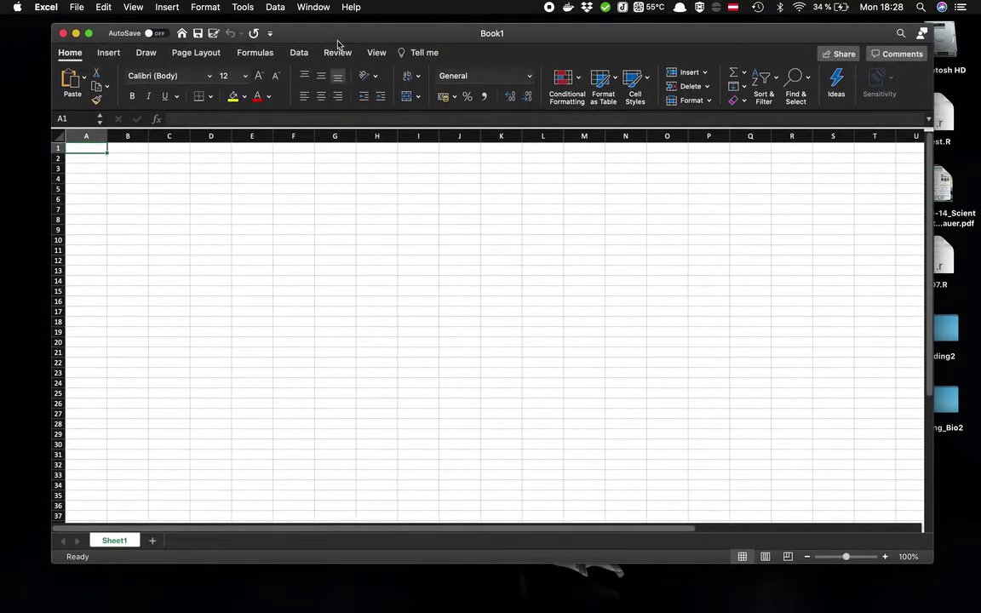
left_click(296, 56)
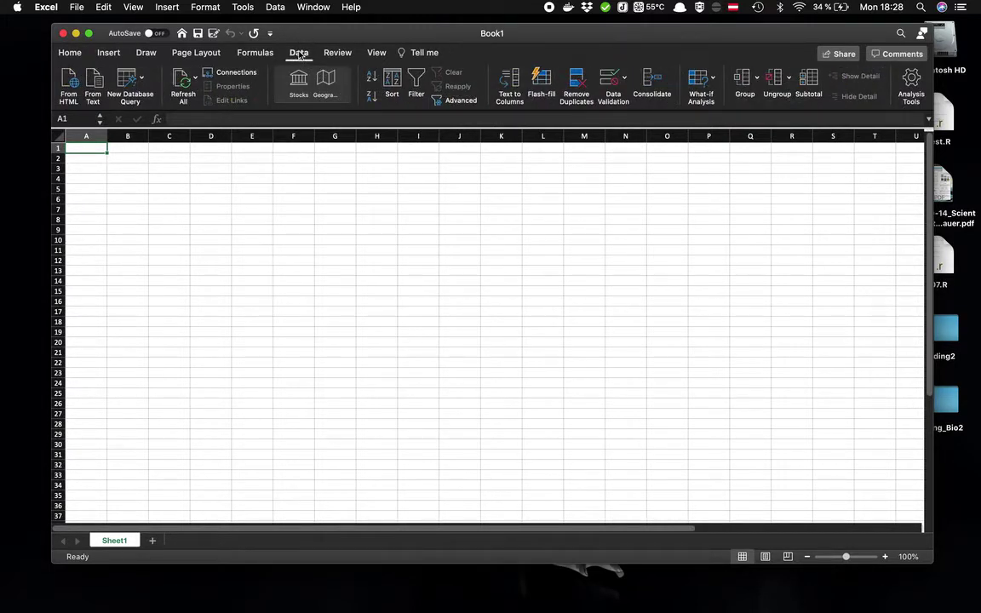
left_click(93, 85)
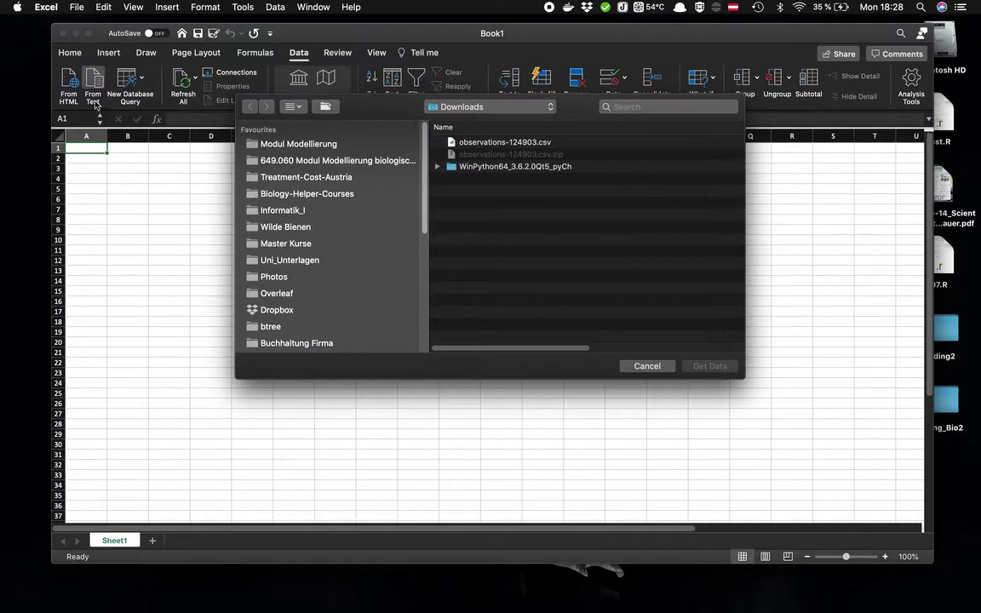
left_click(494, 144)
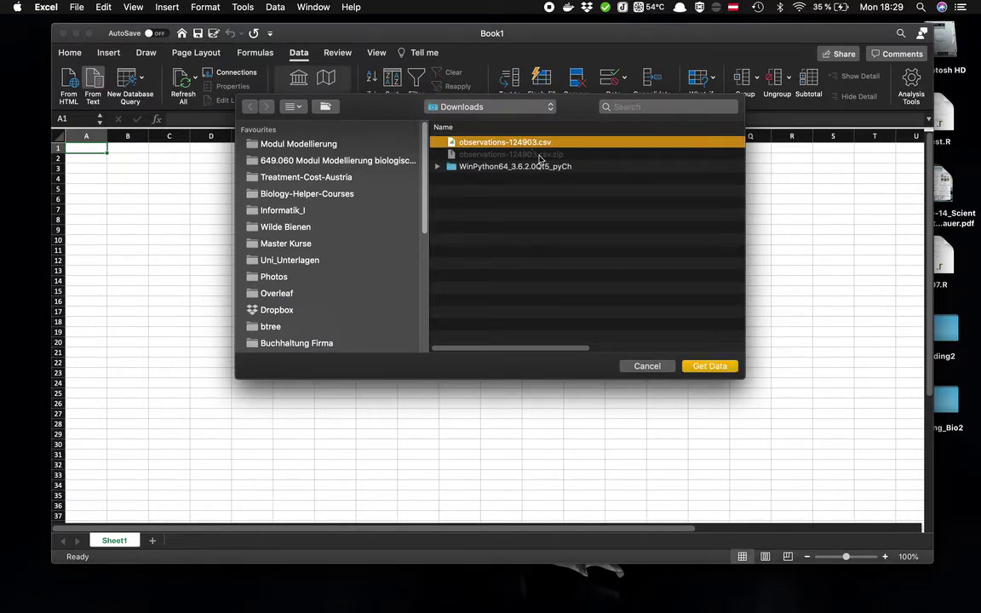
left_click(728, 372)
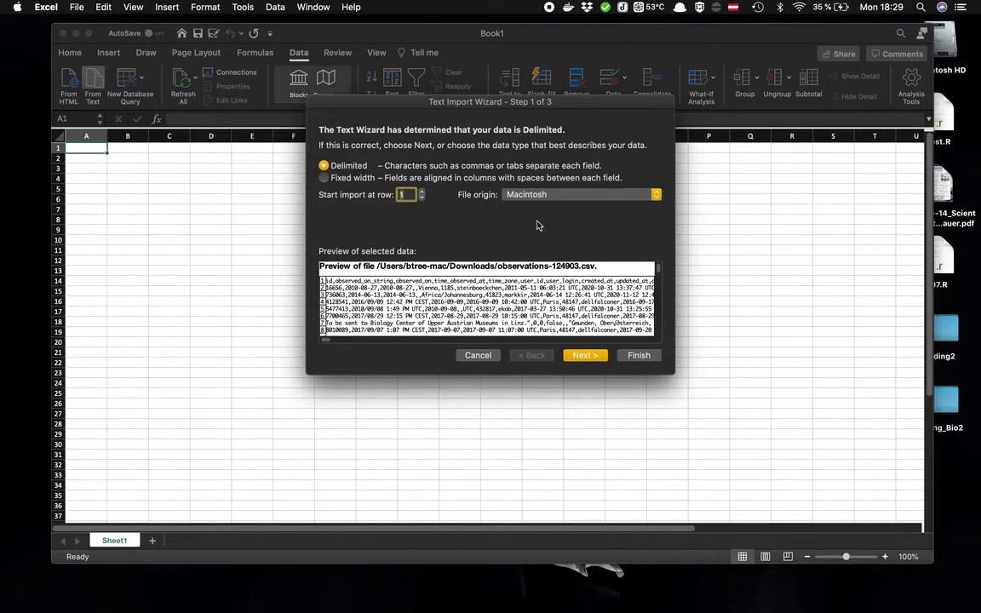
- Set file origin to Unicode (UTF-8) and Comma as the only delimiter, with Tab unticked
left_click(515, 194)
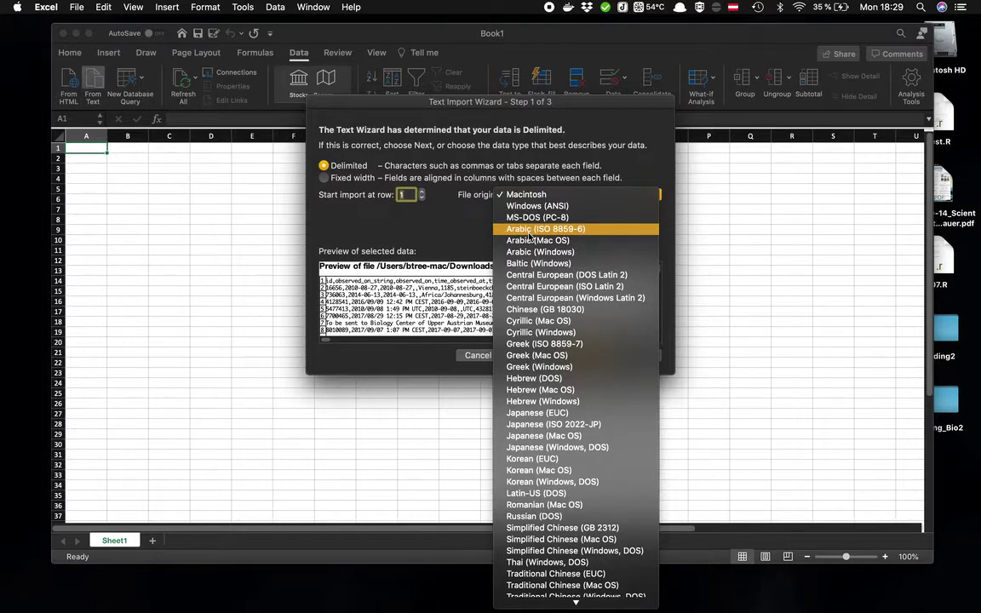
scroll(535, 332, "down", 5)
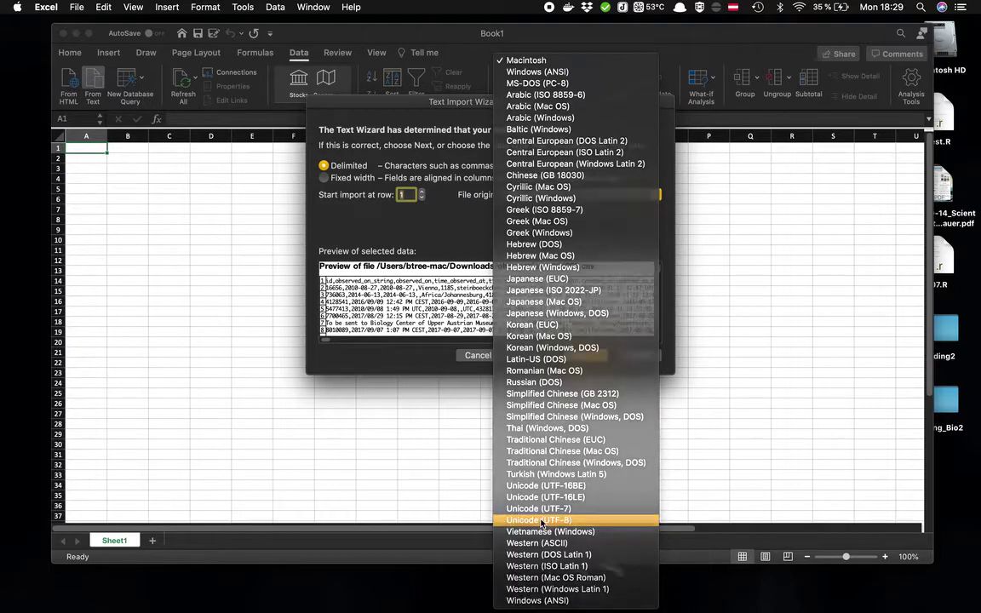
left_click(541, 520)
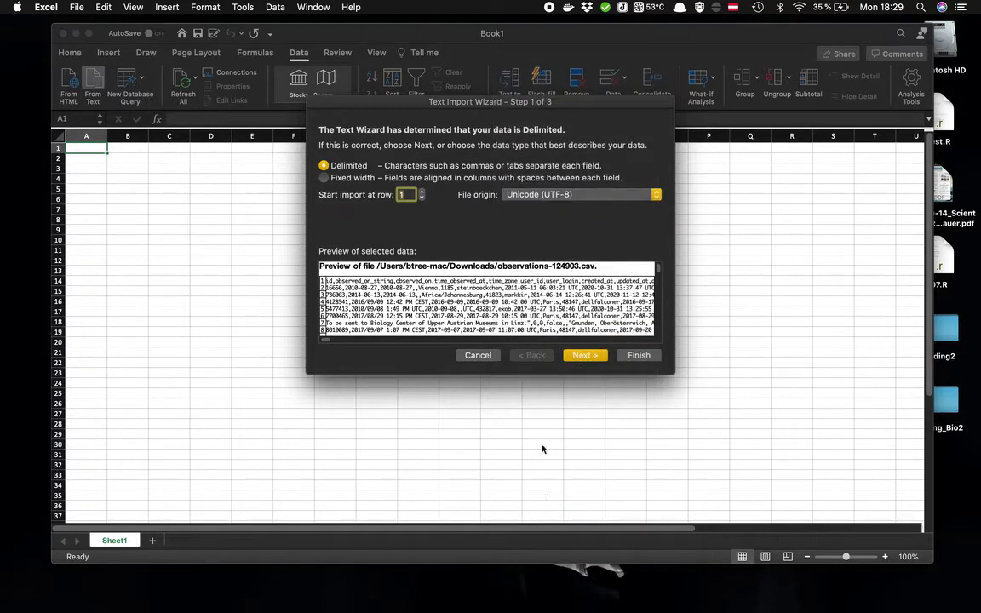
left_click(574, 355)
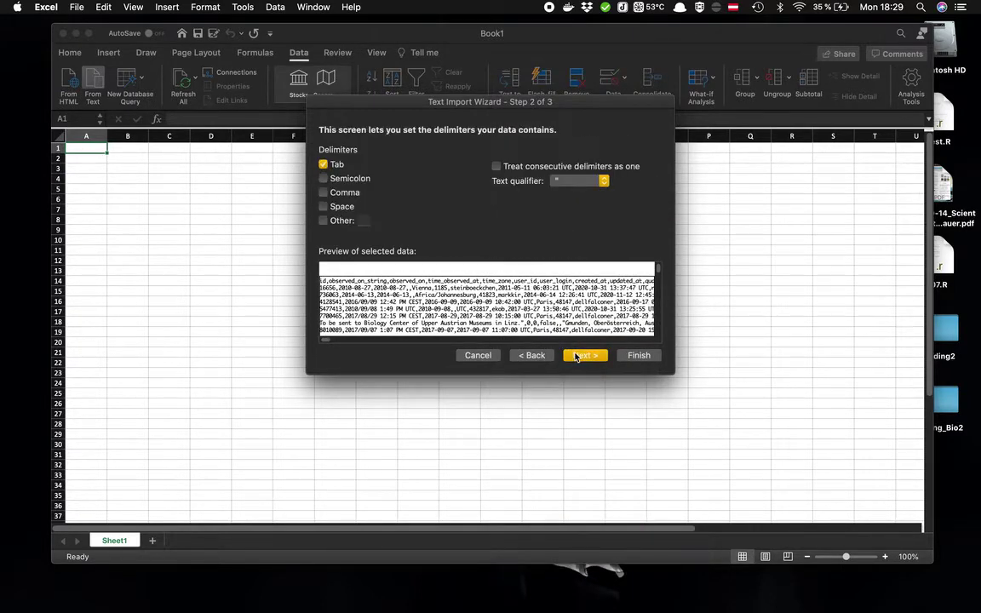
left_click(345, 196)
left_click(334, 165)
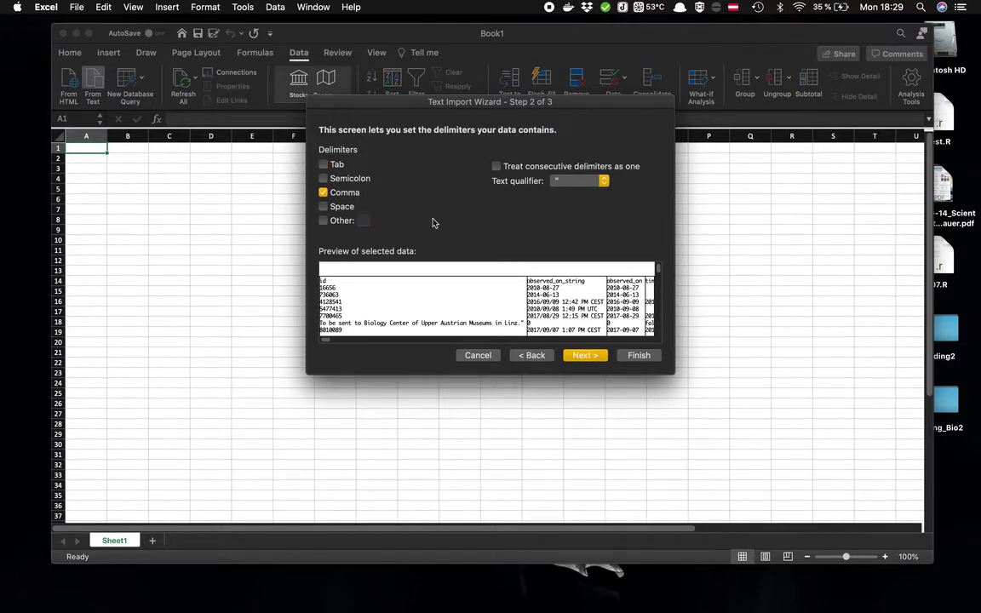
left_click(568, 354)
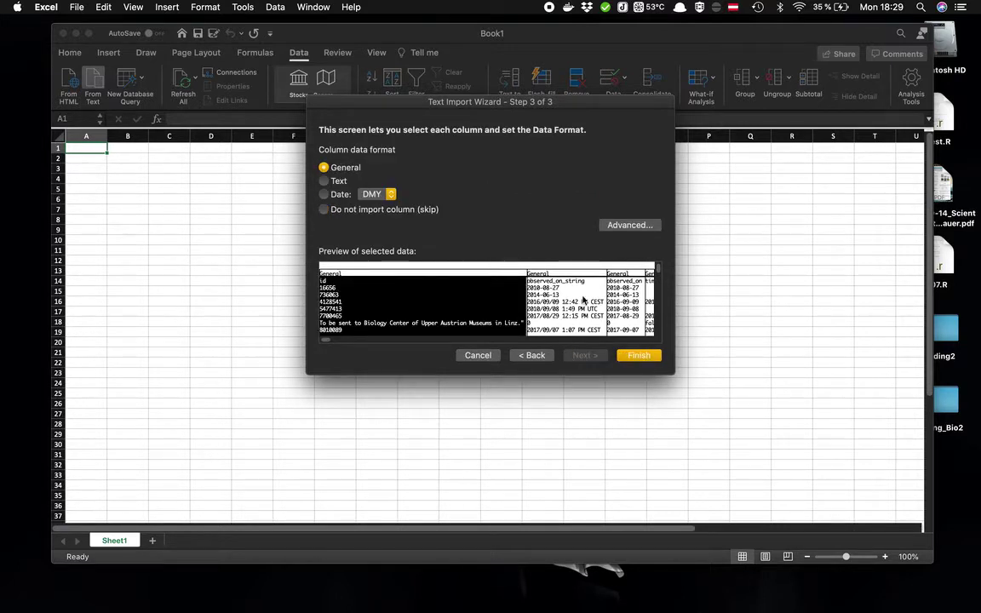
- Confirm the Advanced numeric separators and finish the import into the existing sheet at $A$1
left_click(644, 227)
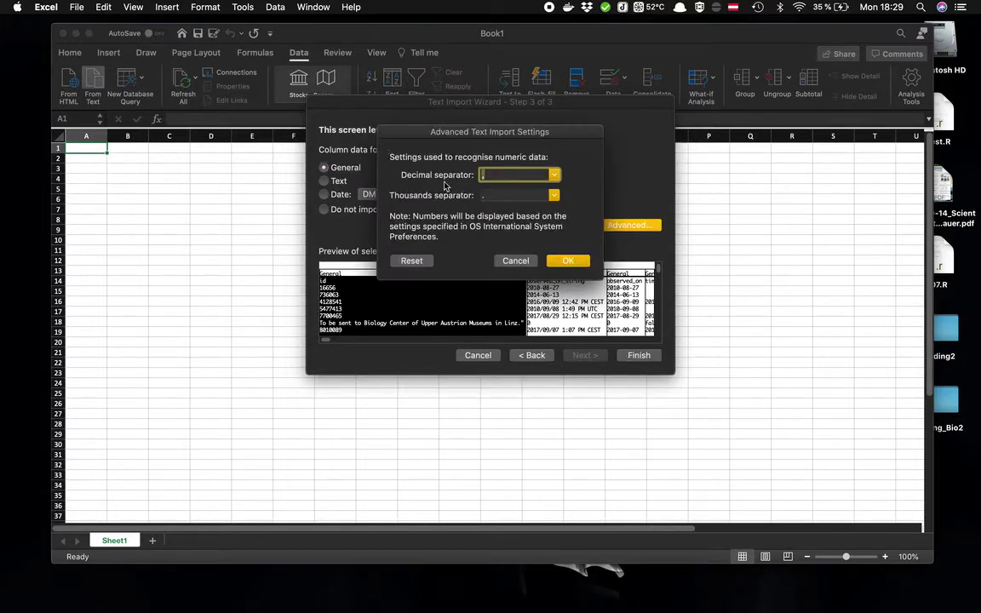
key("Tab")
type(",")
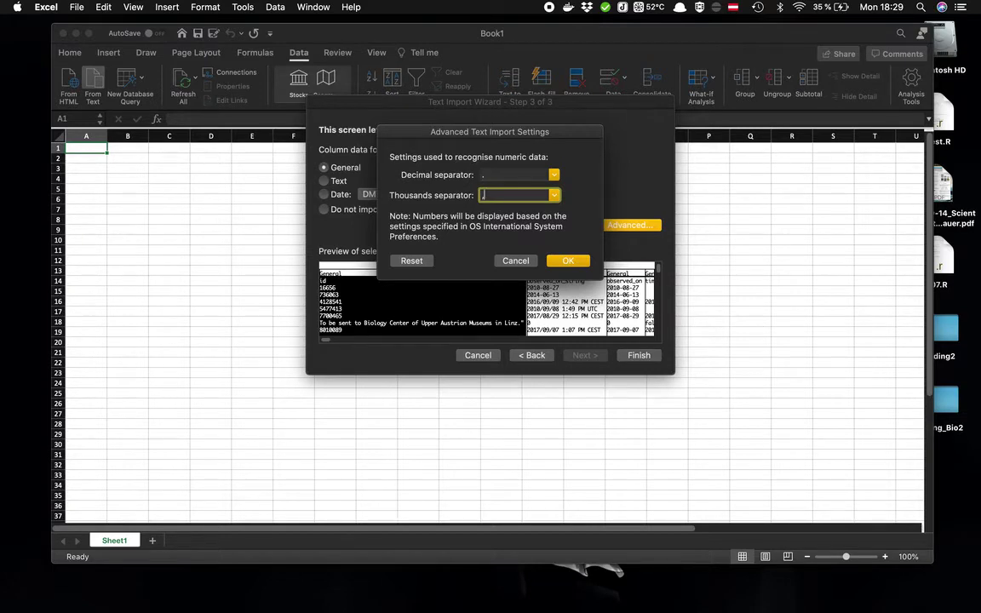
left_click(568, 261)
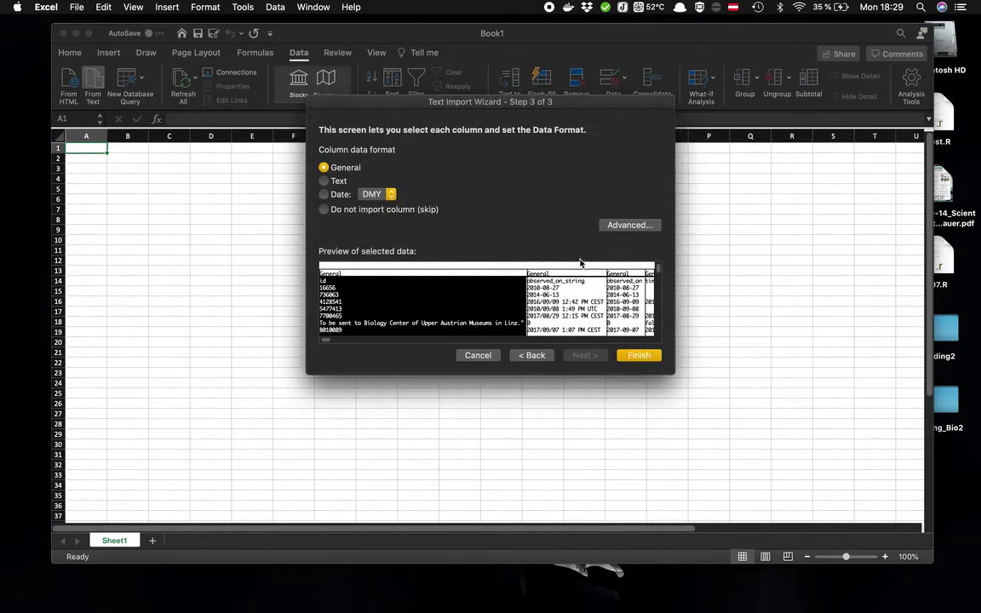
left_click(638, 356)
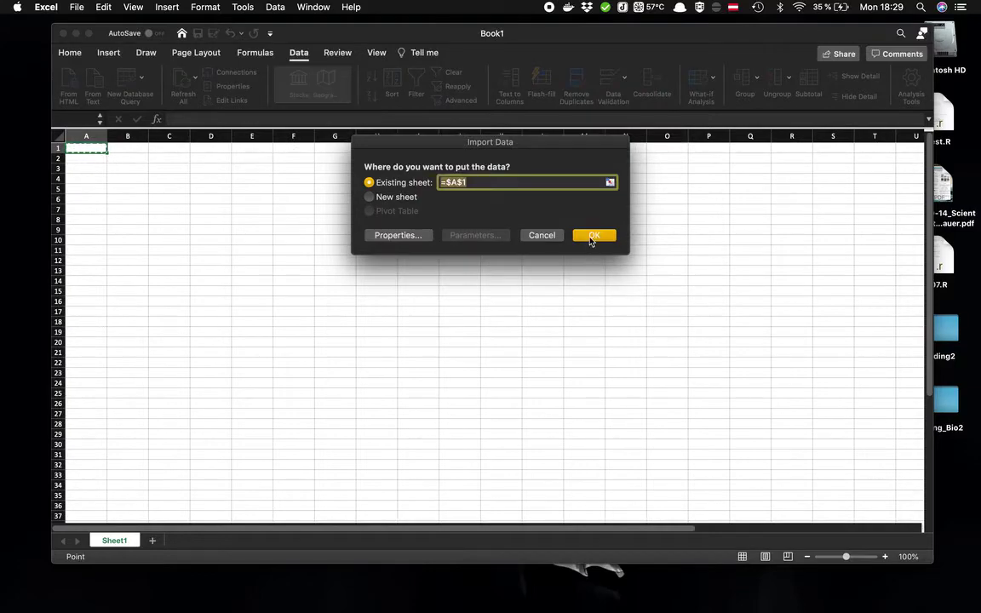
left_click(592, 237)
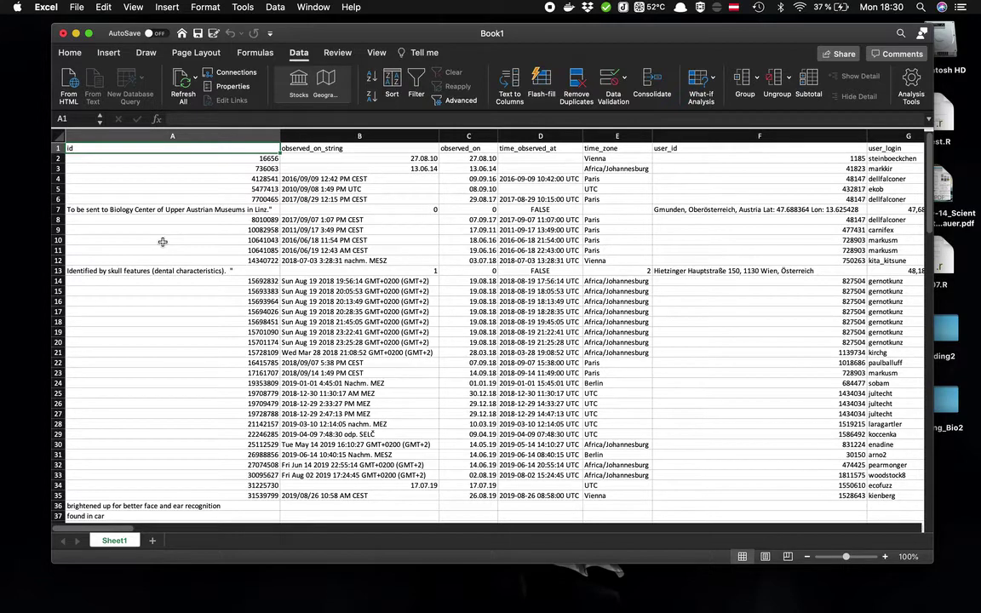
left_click(245, 210)
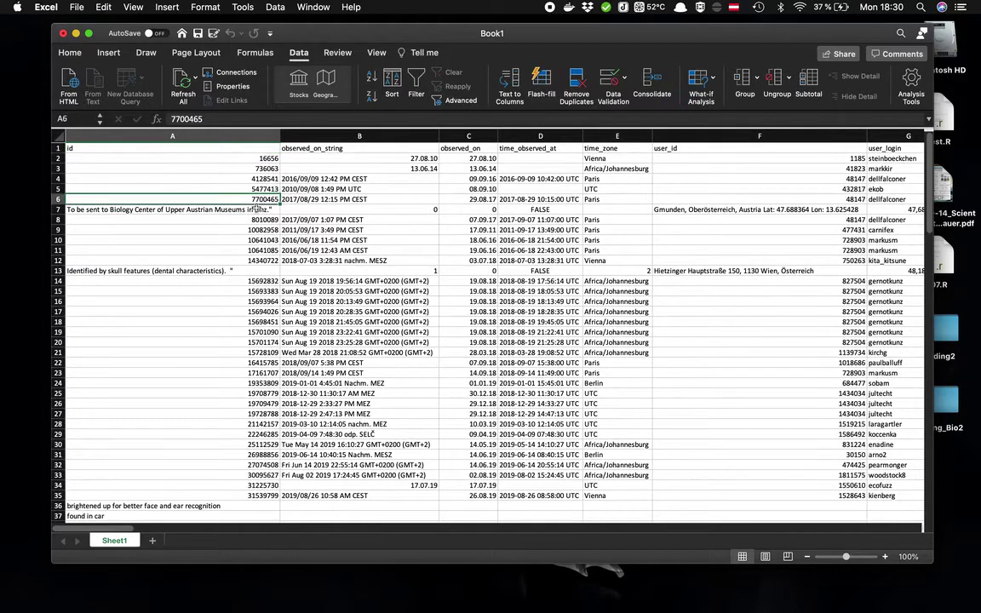
left_click(257, 199)
left_click(249, 212)
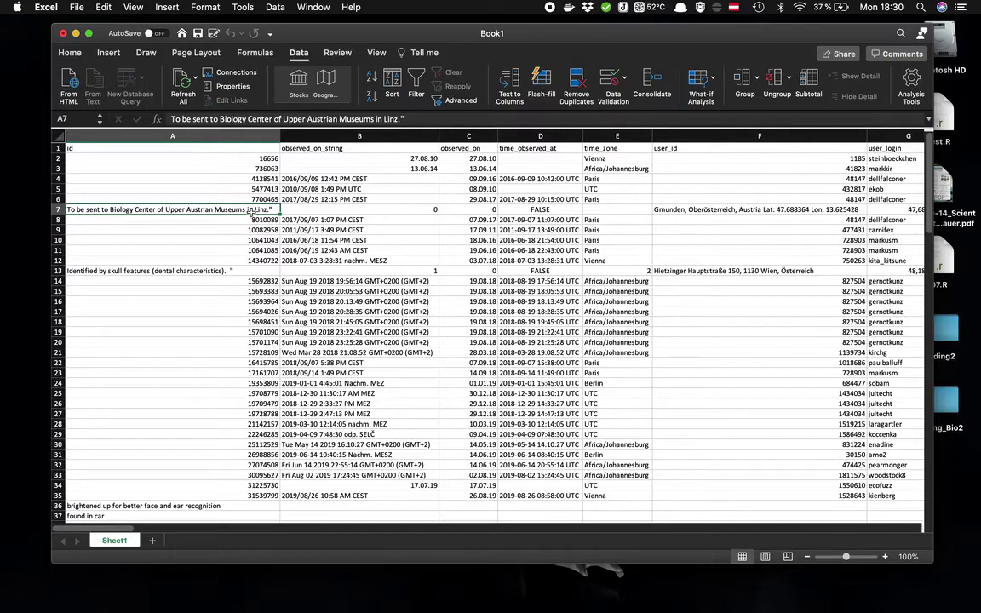
scroll(251, 210, "down", 4)
scroll(251, 211, "down", 15)
scroll(252, 211, "down", 15)
scroll(251, 212, "down", 15)
scroll(251, 212, "up", 15)
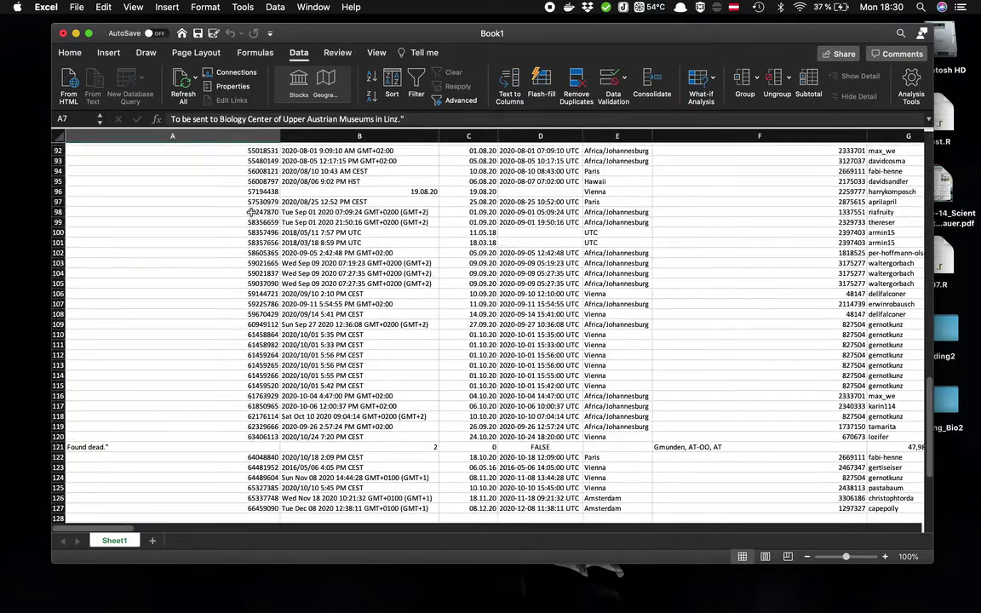
scroll(251, 212, "up", 20)
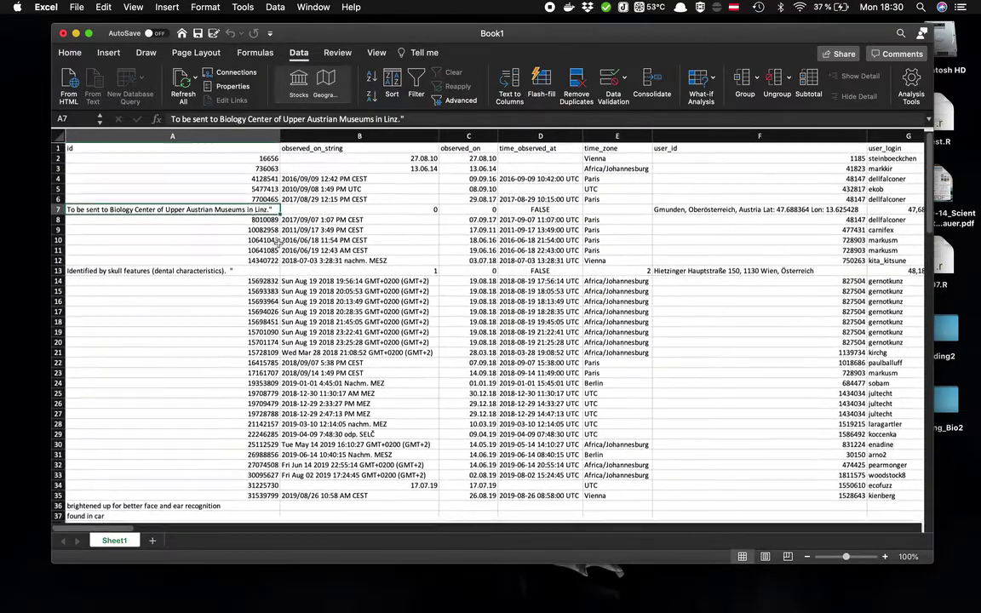
left_click(337, 248)
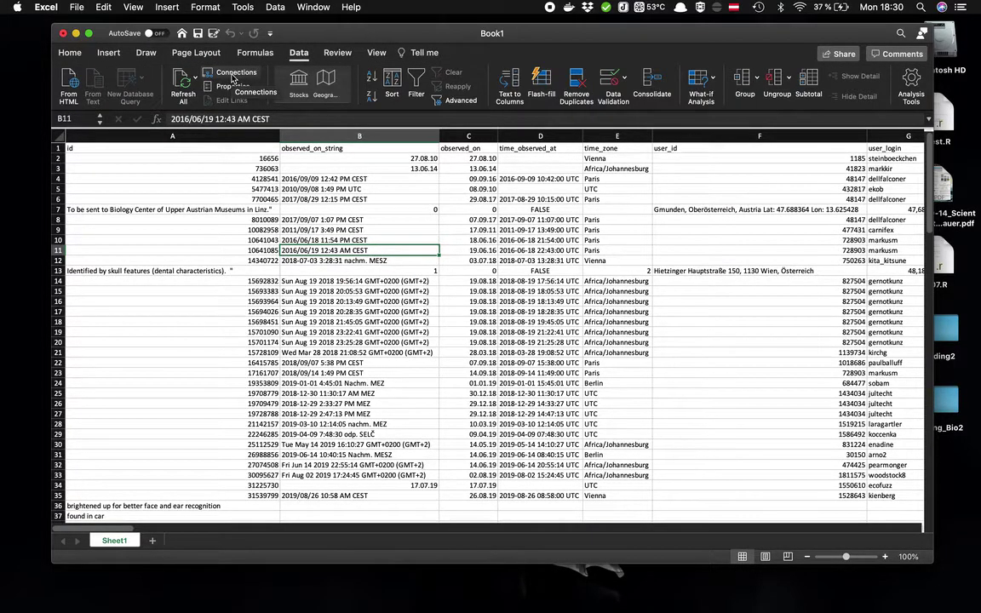
- Remove the workbook's data connection to the source CSV
left_click(232, 77)
left_click_drag(165, 260, 238, 233)
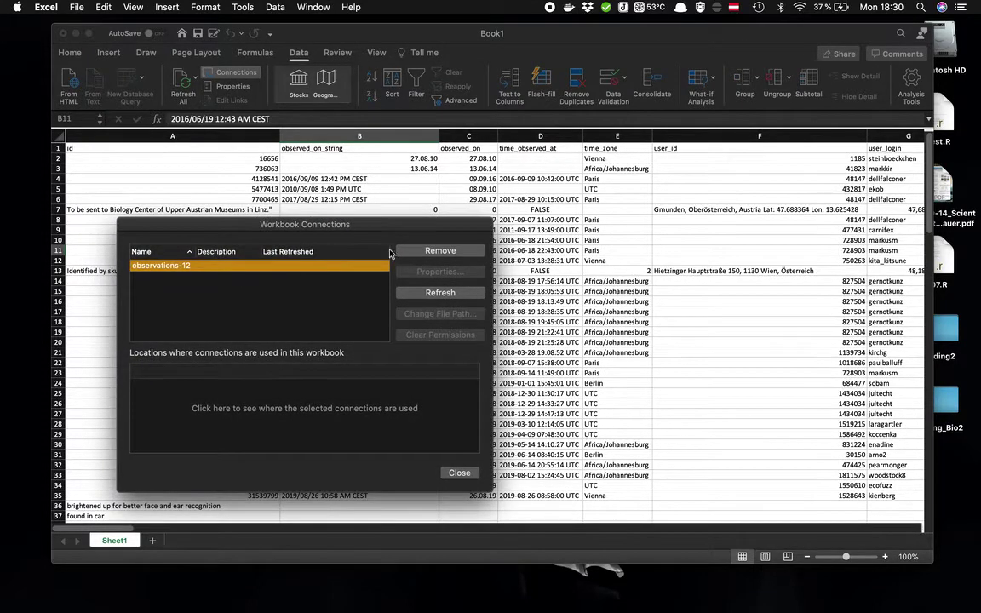
left_click(417, 250)
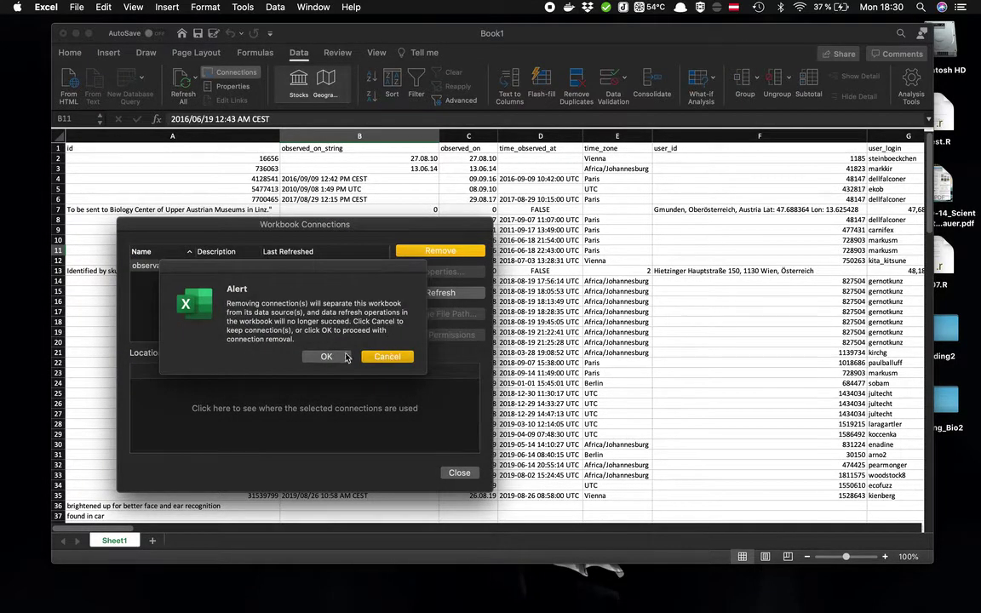
left_click(327, 356)
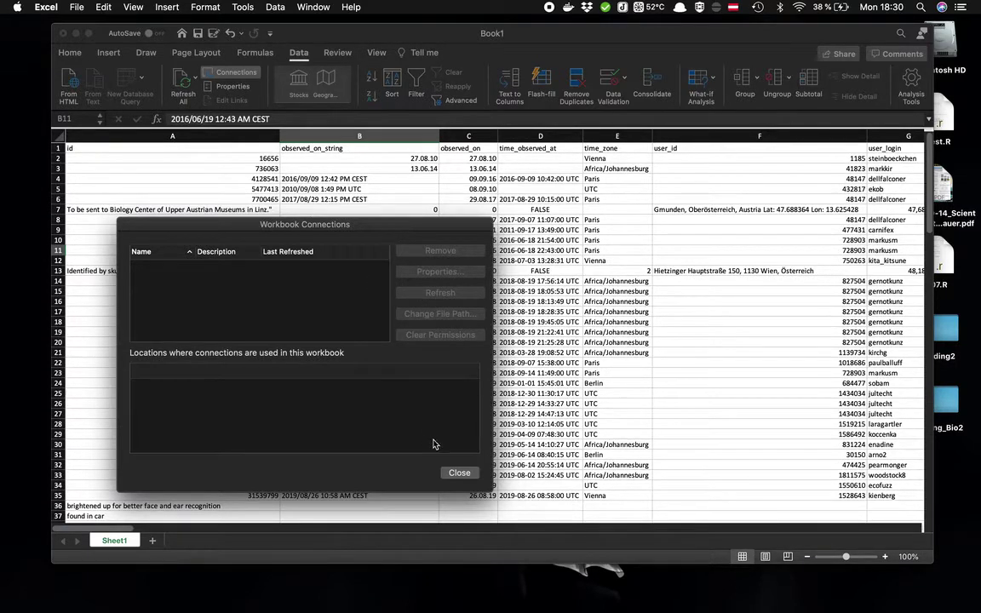
left_click(459, 473)
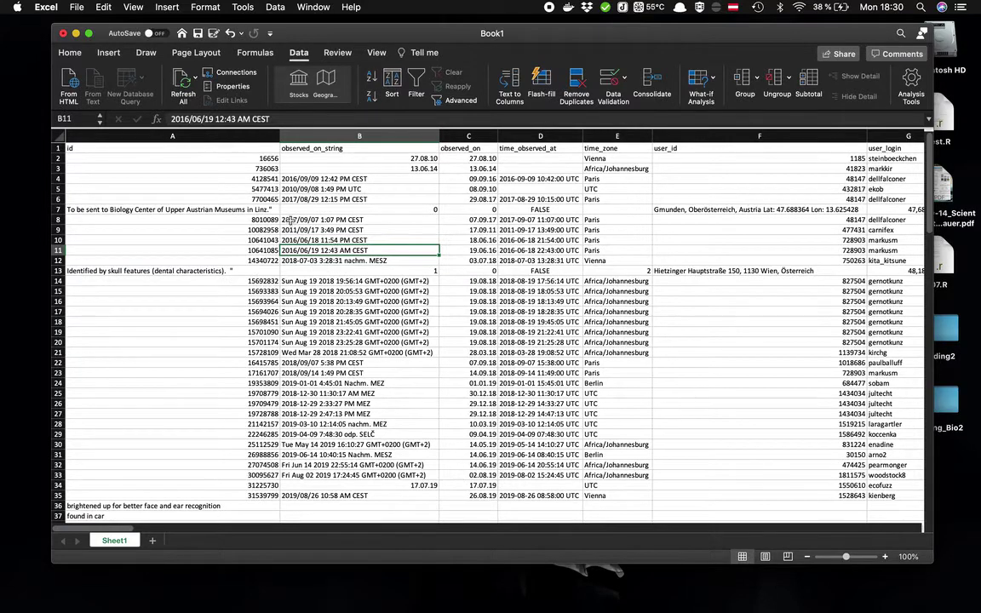
- Close Book1 choosing Don't Save
left_click(237, 219)
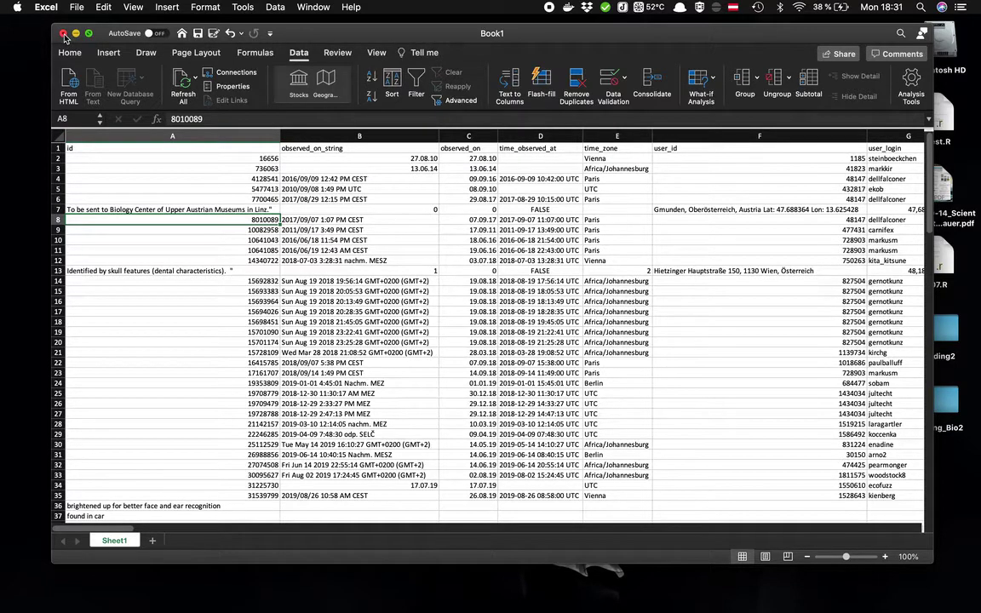
left_click(63, 34)
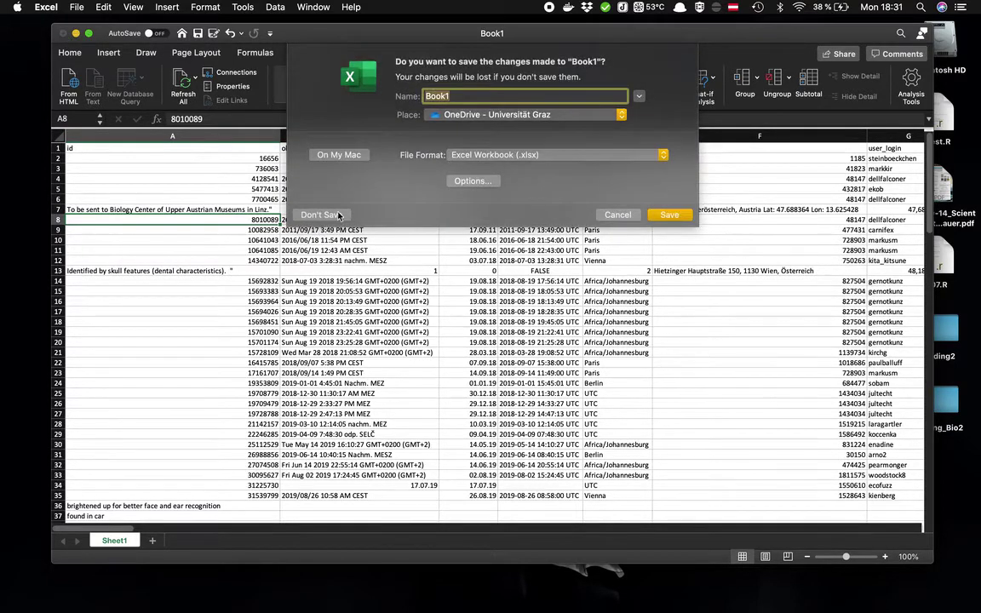
left_click(339, 212)
key("super+Tab")
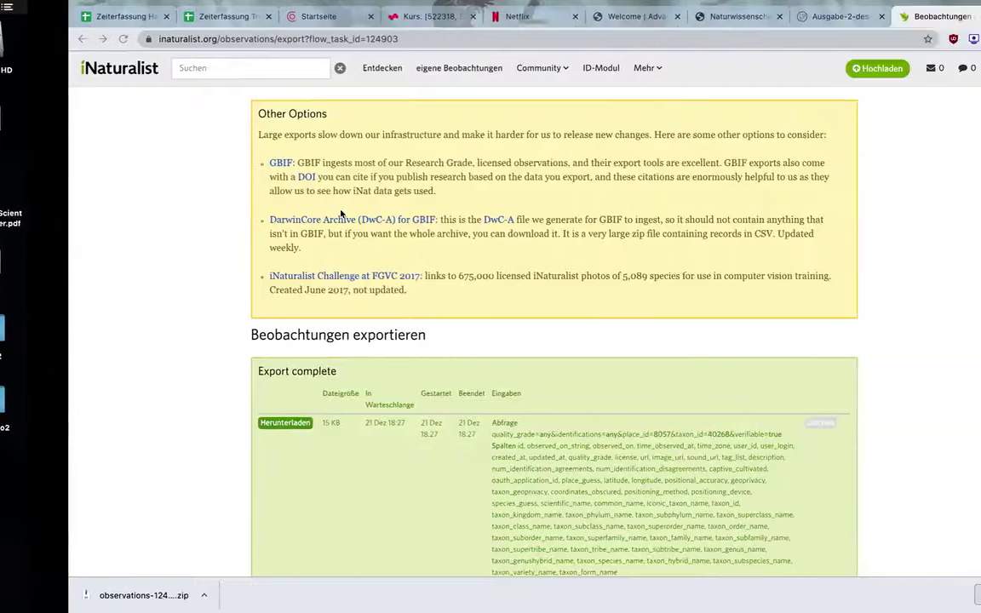
- Load docs.google.com in a new Chrome tab
left_click(941, 17)
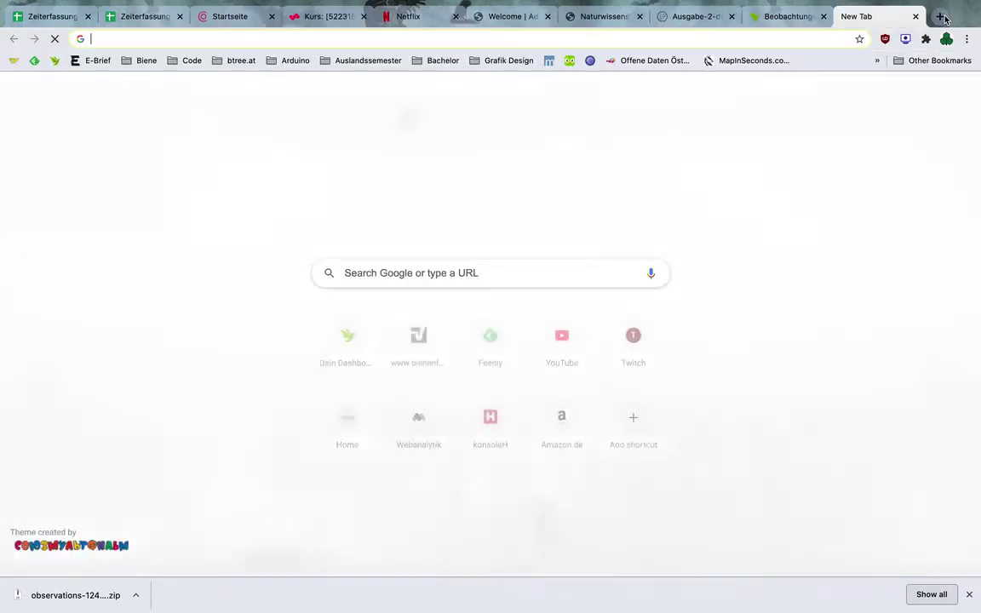
type("google d")
key("super+BackSpace")
type("docs")
key("BackSpace")
type("ss")
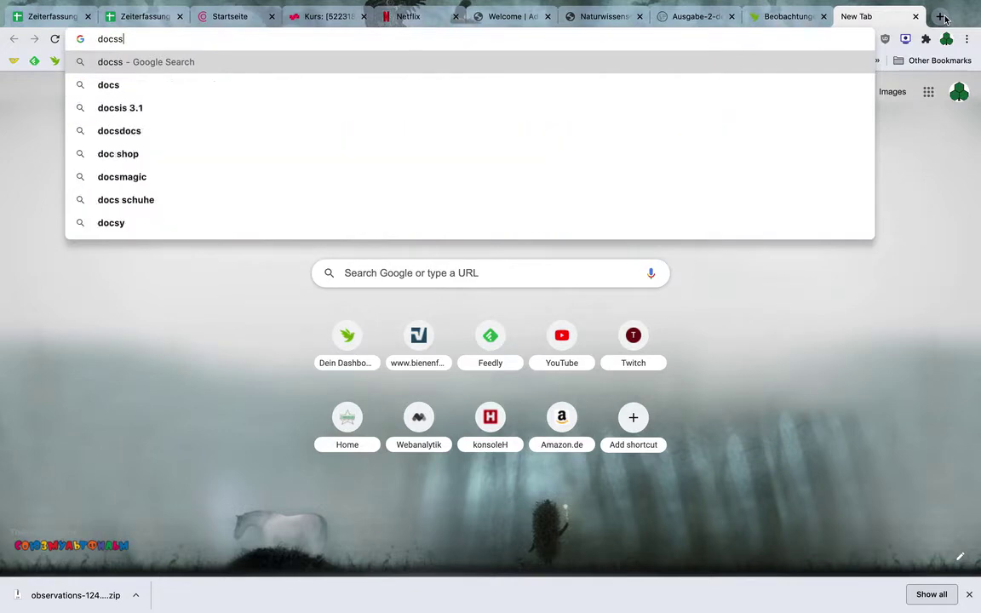
key("BackSpace")
type(".google.c")
key("Return")
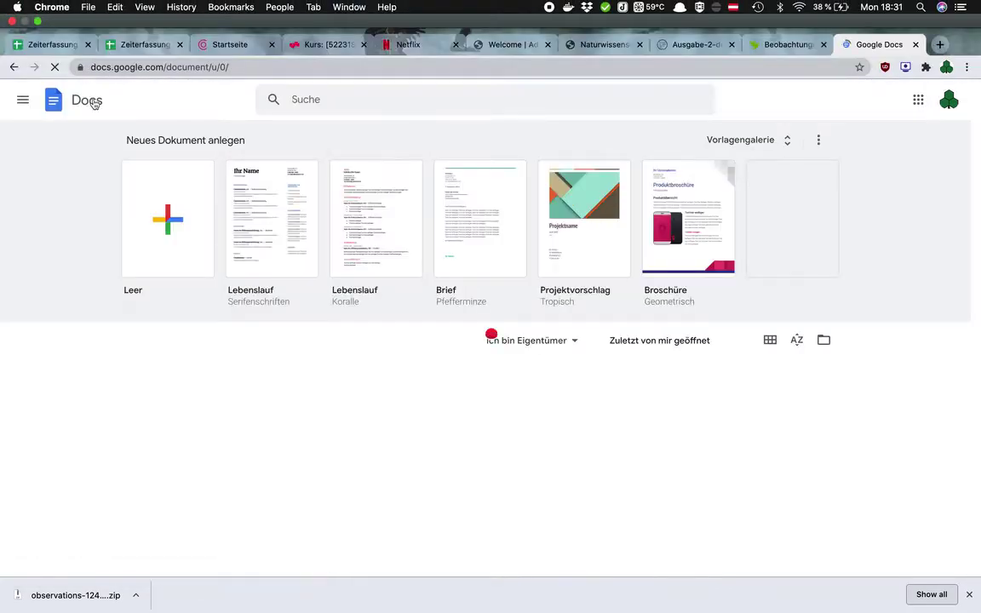
- Switch to Google Sheets (Tabellen) and create a blank Leer spreadsheet
left_click(19, 101)
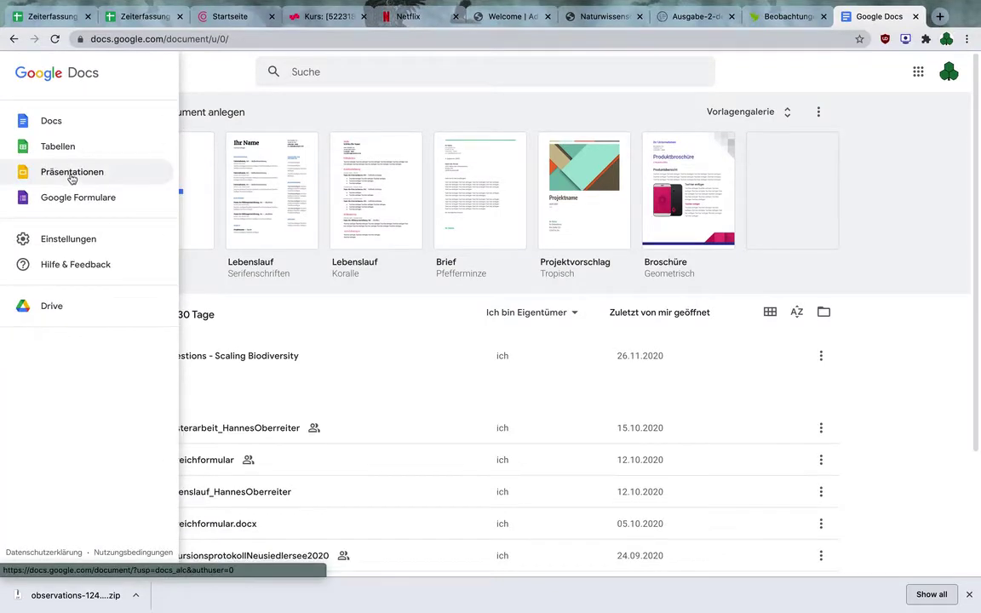
left_click(95, 117)
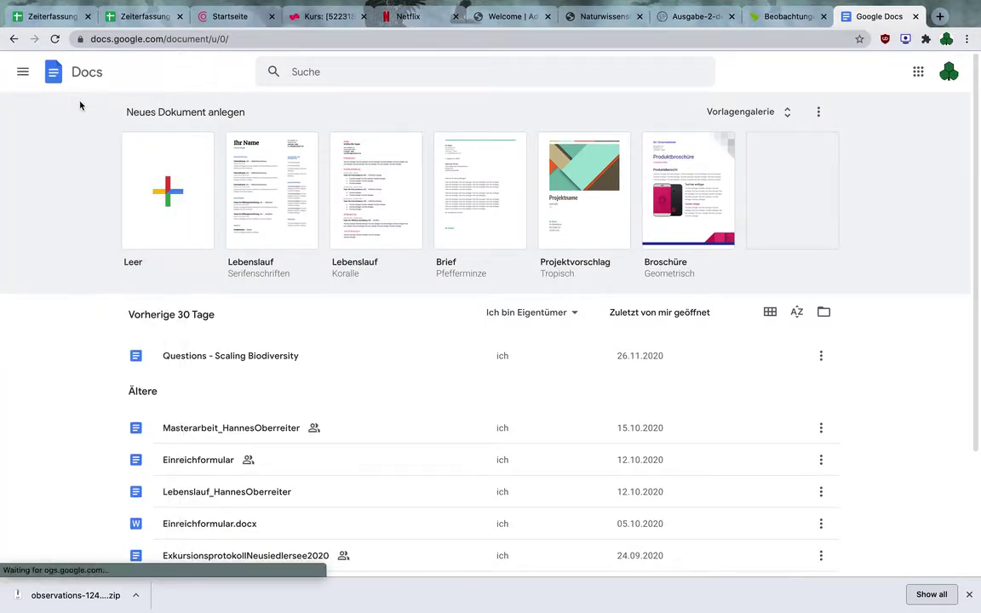
left_click(22, 74)
left_click(44, 144)
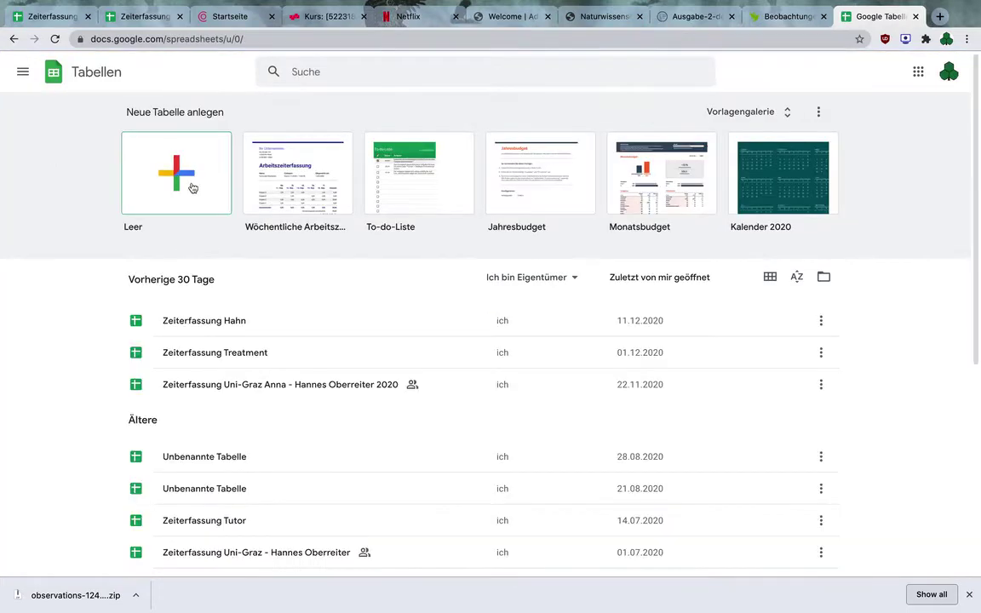
left_click(200, 184)
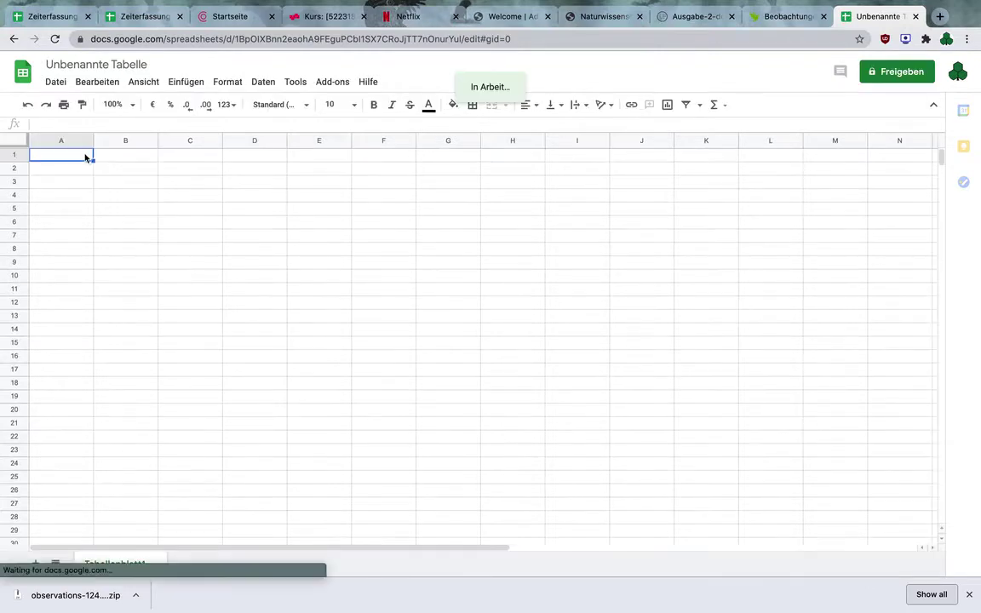
- Upload observations-124903.csv from Downloads and import it, replacing the blank spreadsheet's contents
left_click(56, 85)
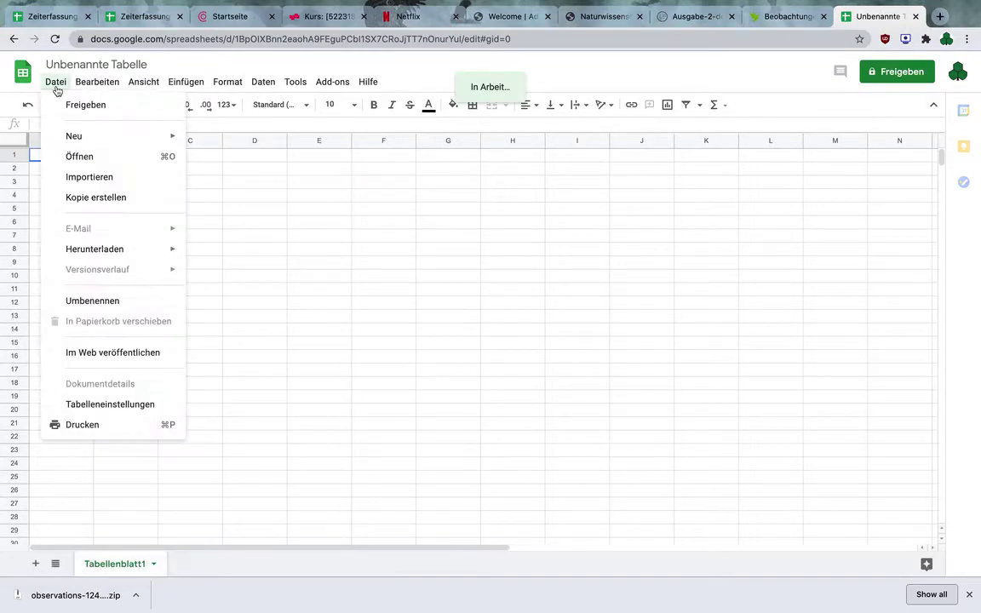
left_click(118, 183)
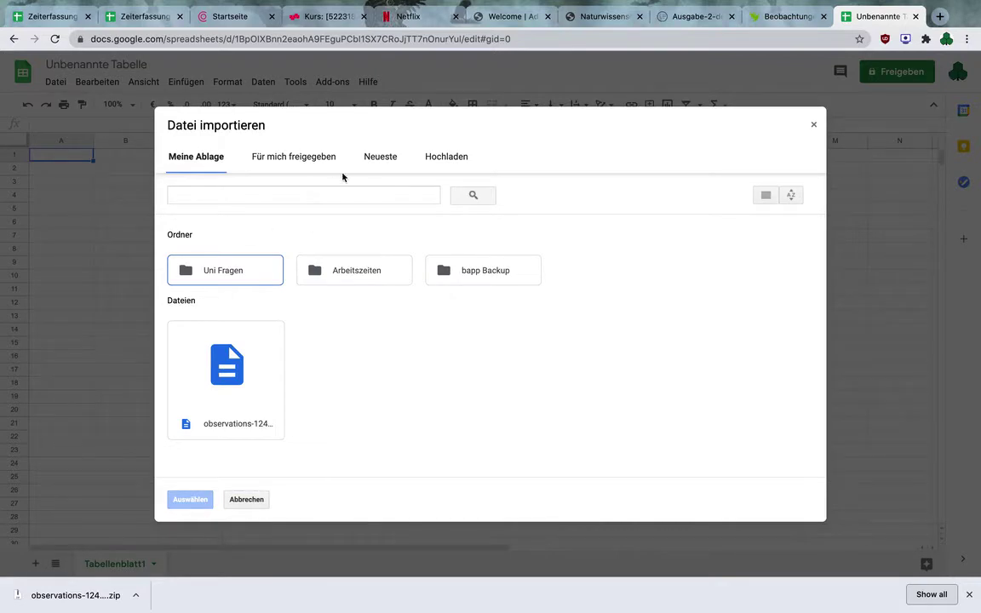
left_click(451, 157)
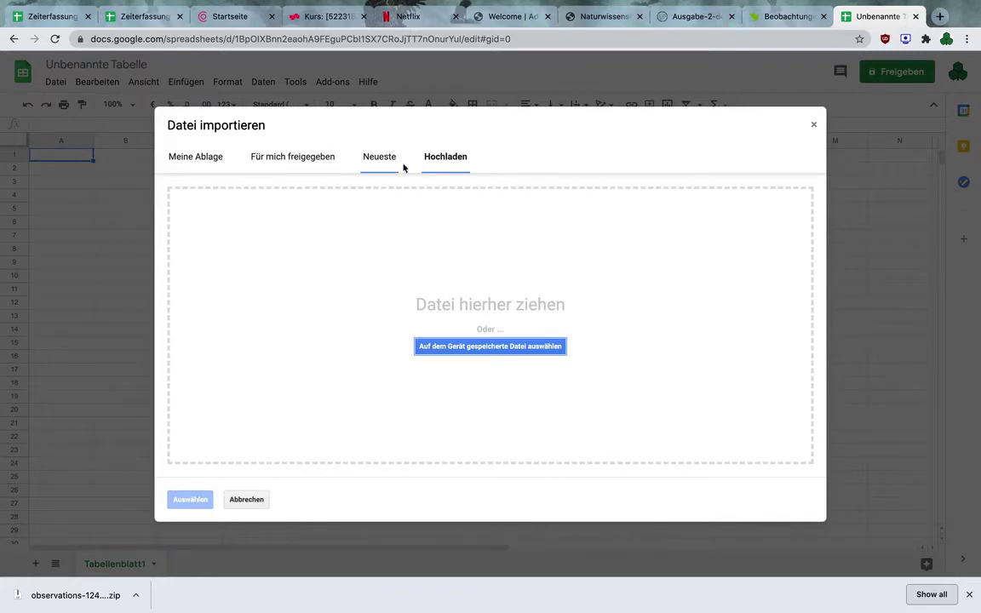
left_click(468, 346)
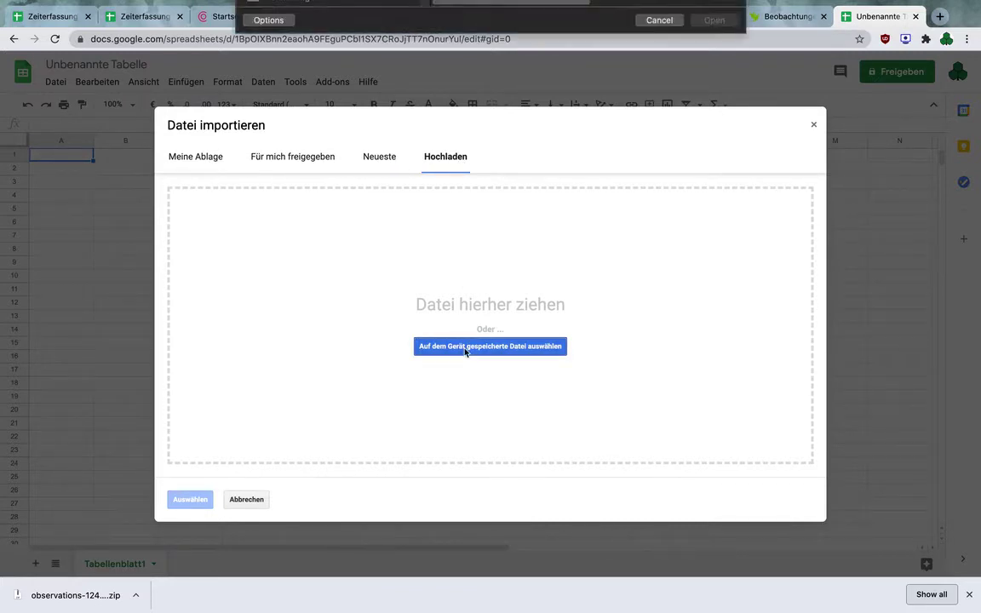
left_click(477, 49)
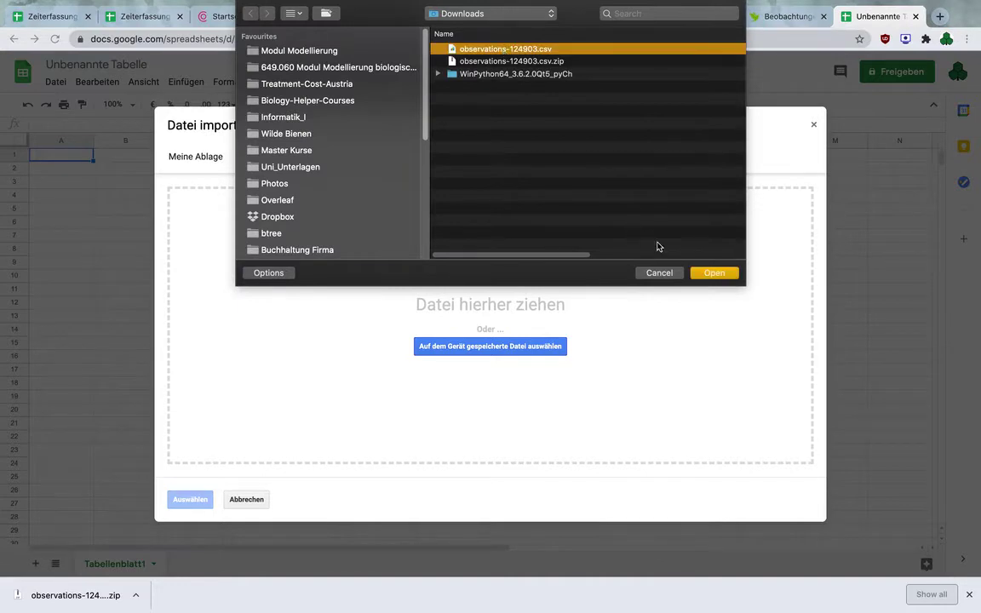
left_click(710, 273)
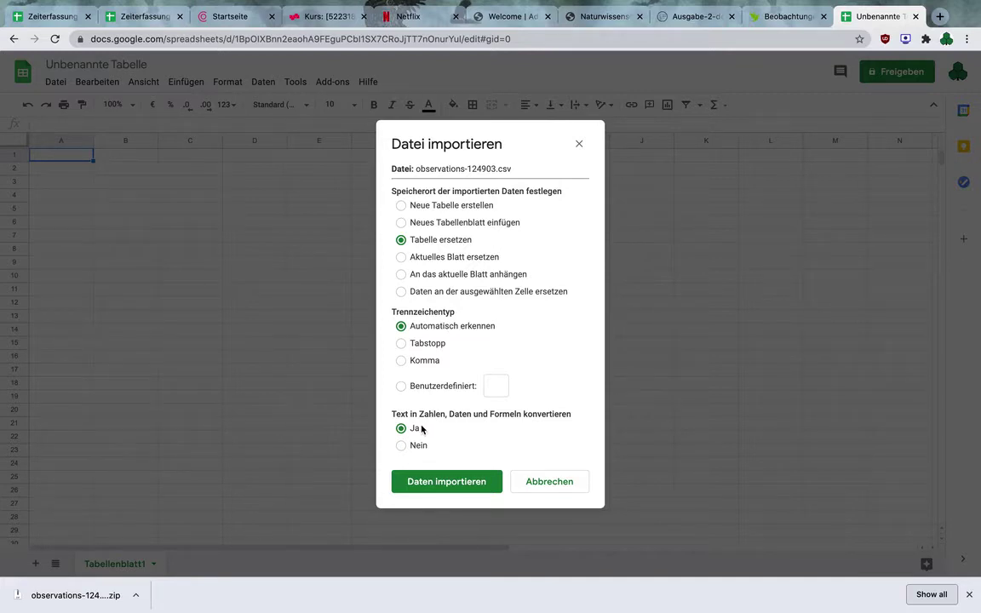
left_click(472, 483)
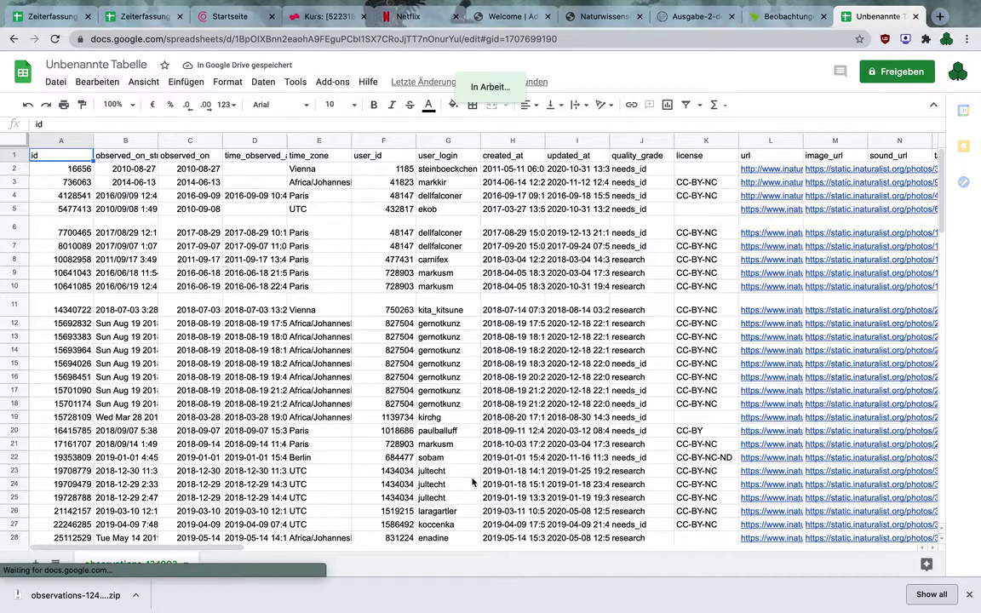
- Widen the description column P so the full text in row 6 is readable
scroll(357, 357, "right", 5)
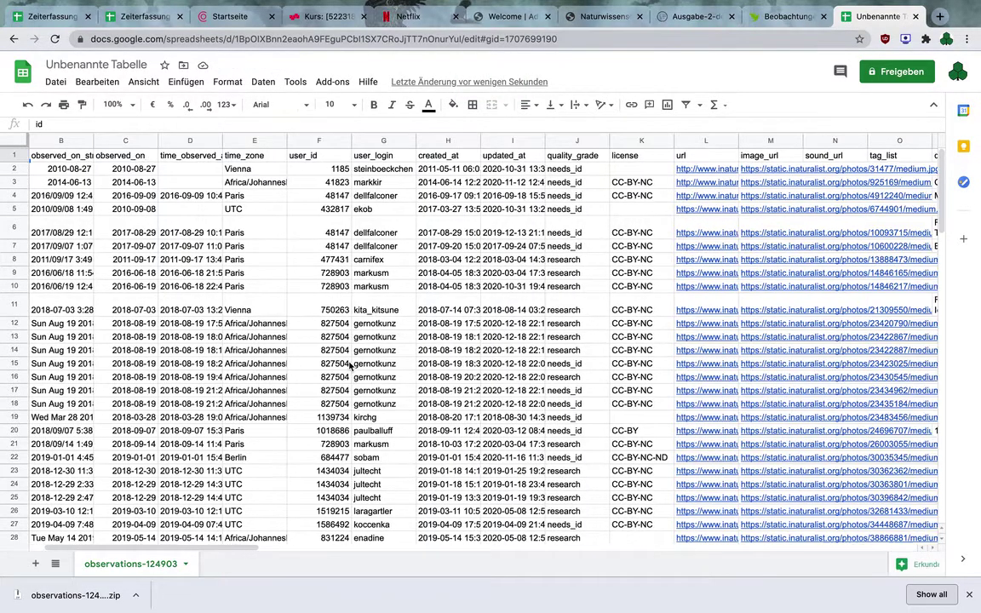
scroll(347, 366, "right", 5)
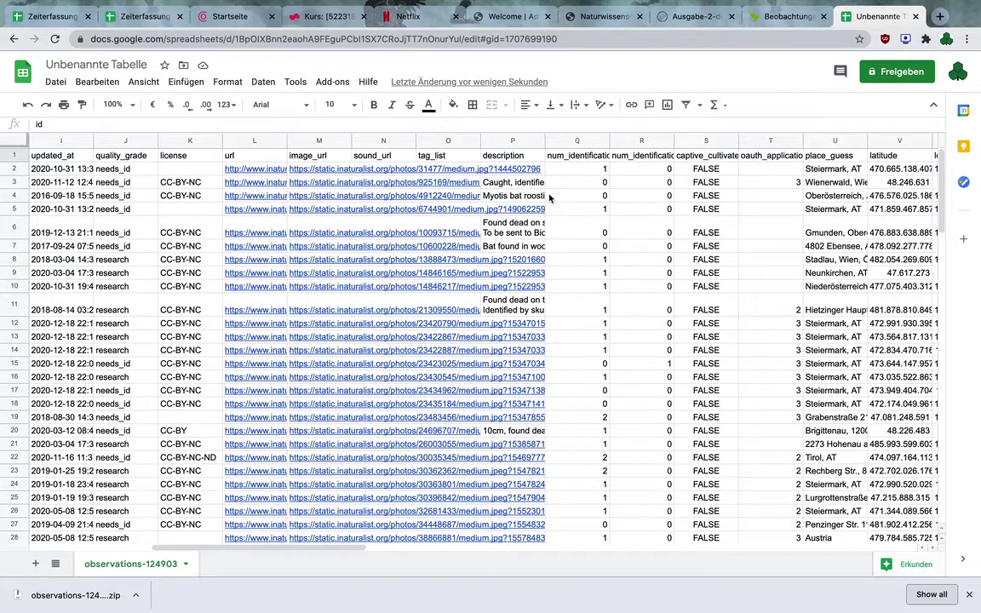
left_click_drag(545, 141, 688, 145)
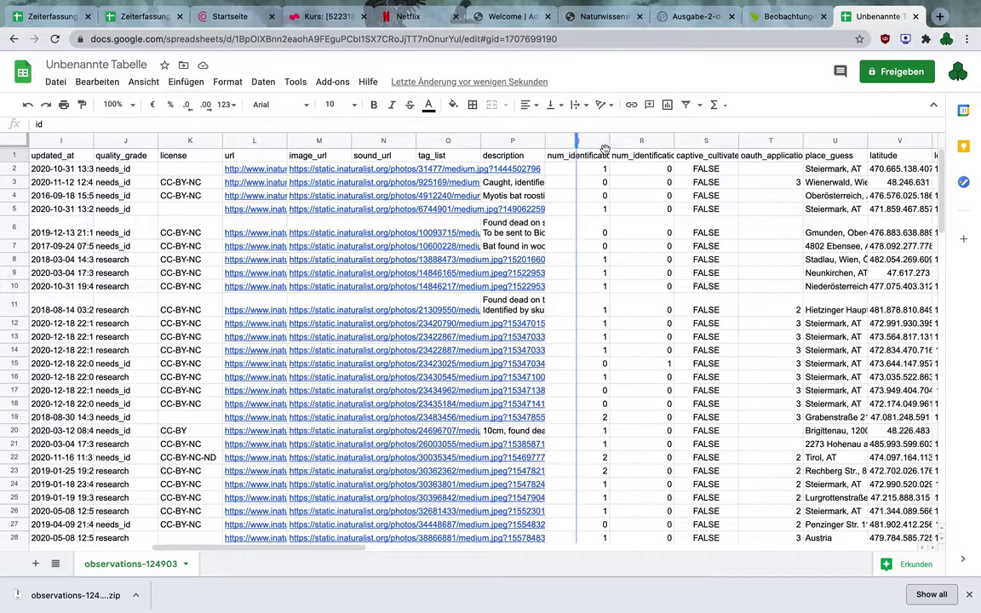
left_click(654, 224)
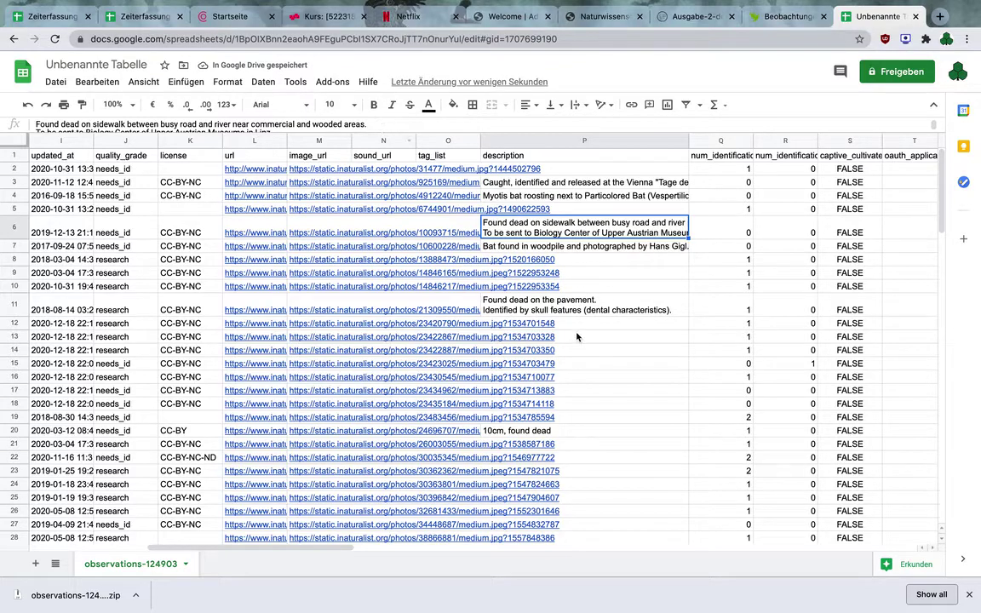
- Check the column V latitudes, which imported as malformed numbers like 482.054.269.609 in V8
scroll(577, 337, "left", 10)
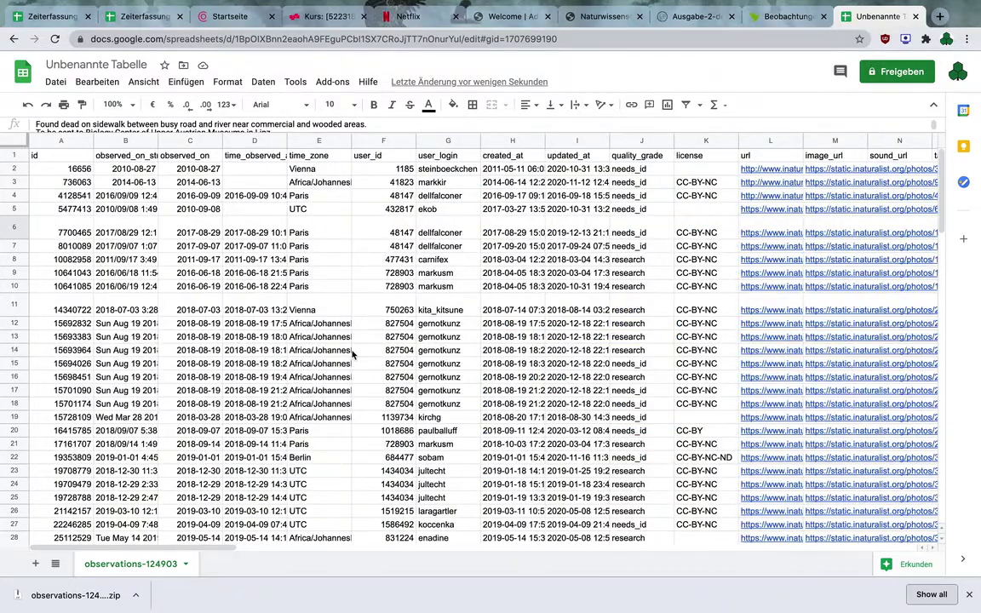
scroll(352, 354, "right", 3)
scroll(352, 354, "right", 5)
scroll(352, 354, "right", 3)
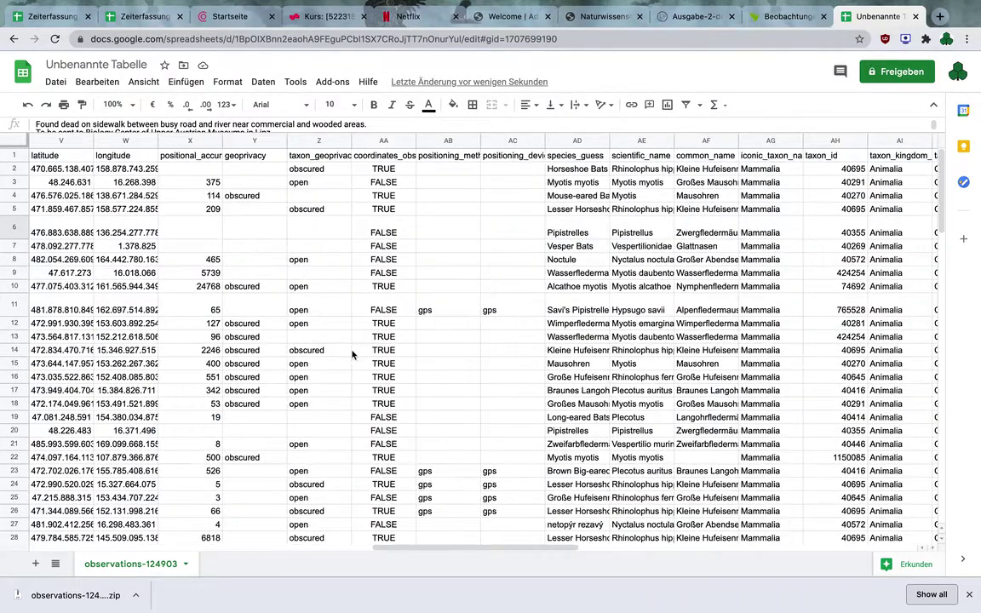
scroll(352, 354, "right", 2)
scroll(352, 354, "right", 3)
scroll(353, 354, "right", 3)
scroll(353, 354, "left", 15)
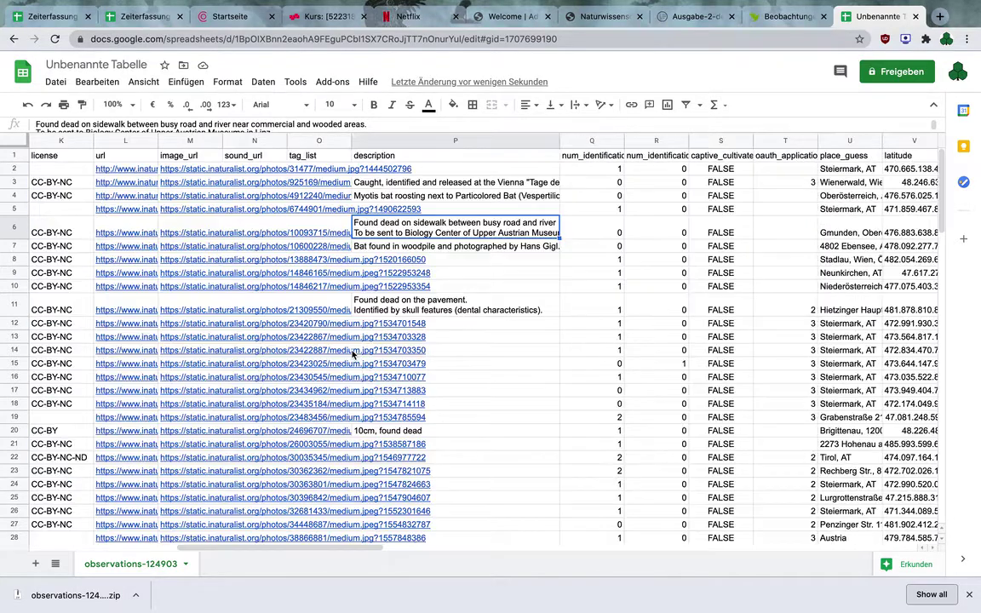
scroll(353, 354, "right", 2)
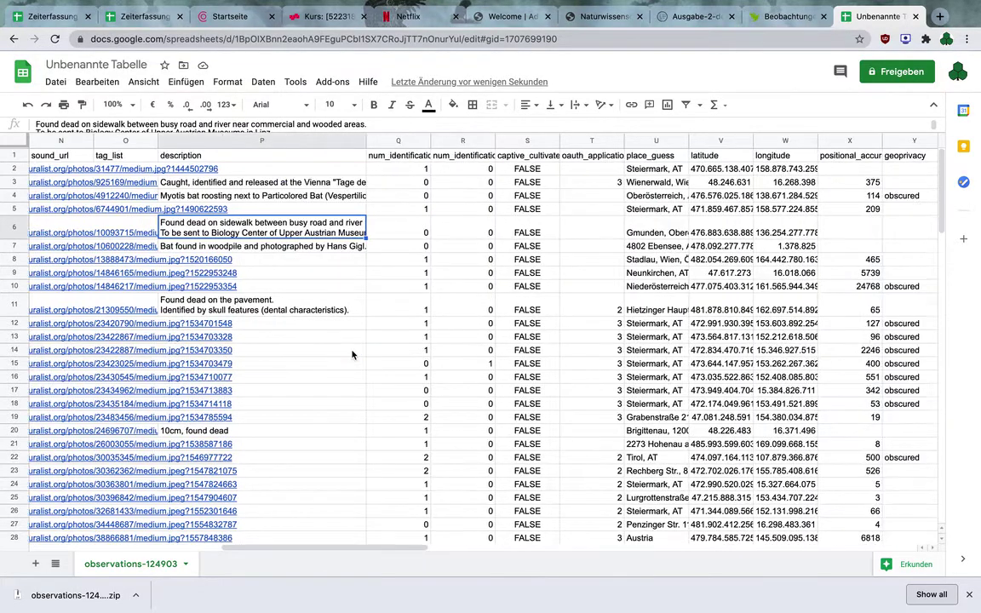
left_click(714, 183)
left_click(715, 196)
left_click(715, 231)
left_click(715, 257)
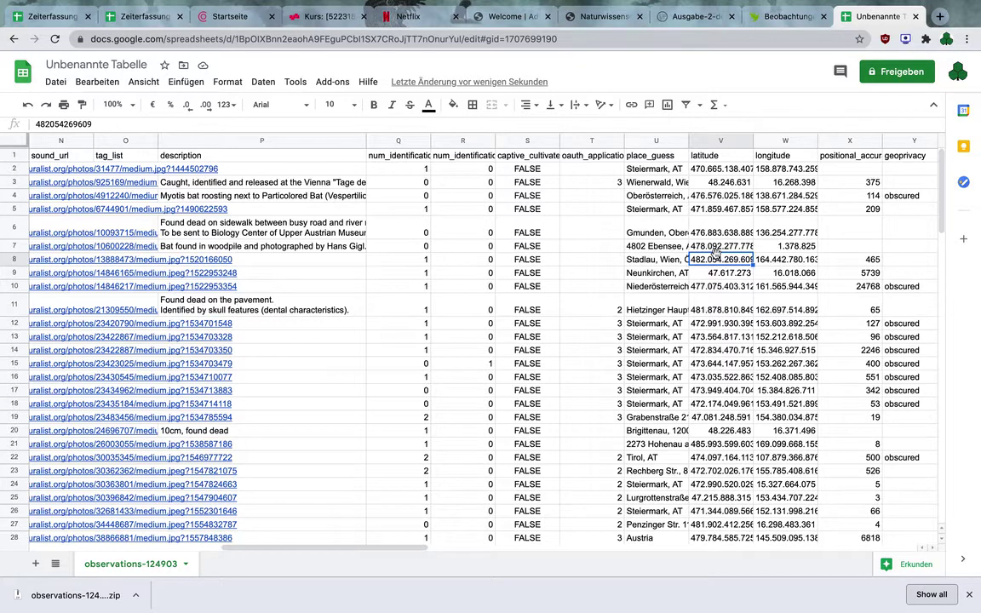
mouse_move(176, 541)
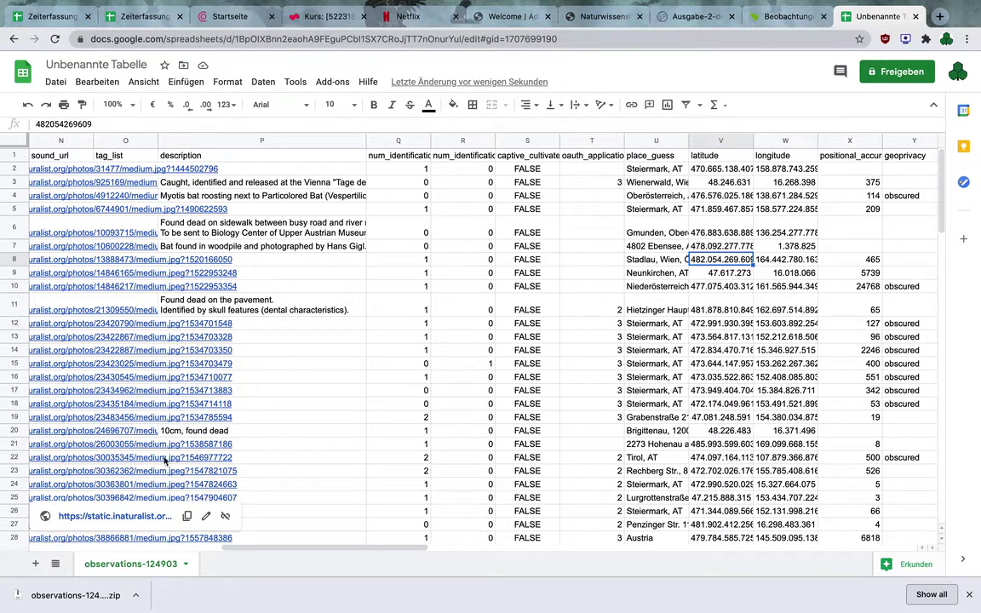
left_click(184, 563)
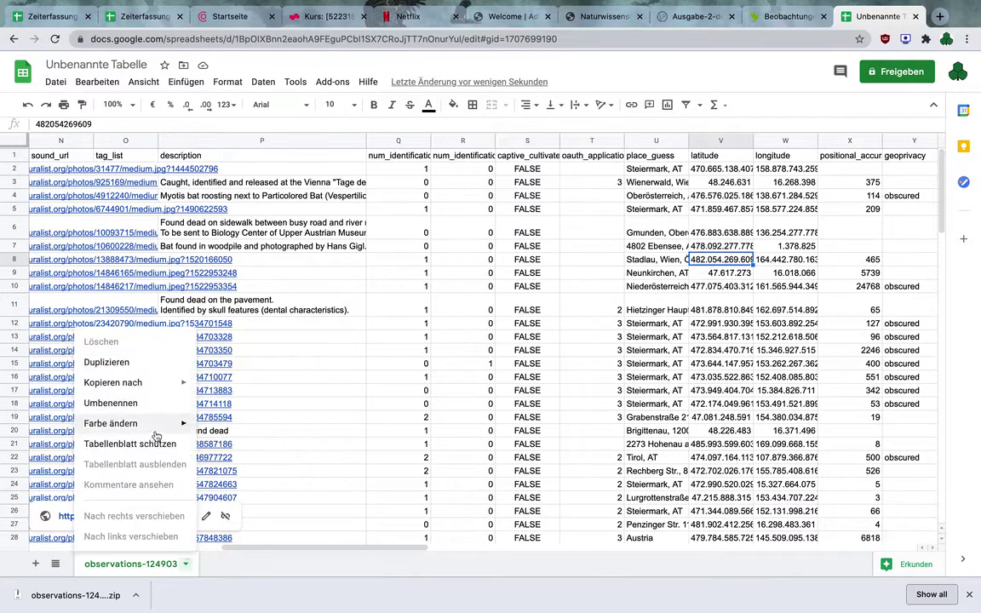
- Add a new empty sheet and upload observations-124903.csv for import
left_click(36, 564)
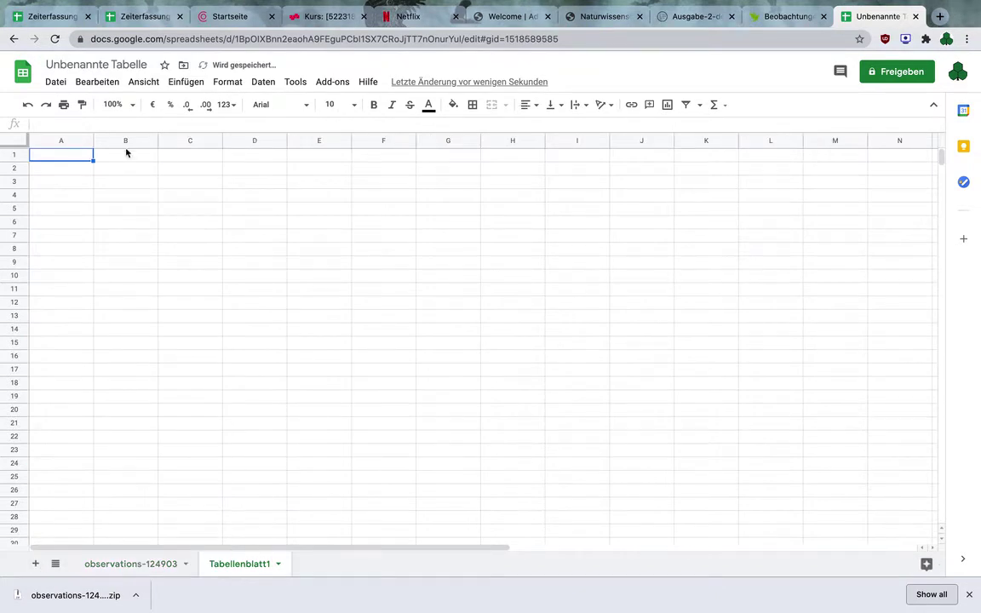
left_click(55, 83)
left_click(117, 180)
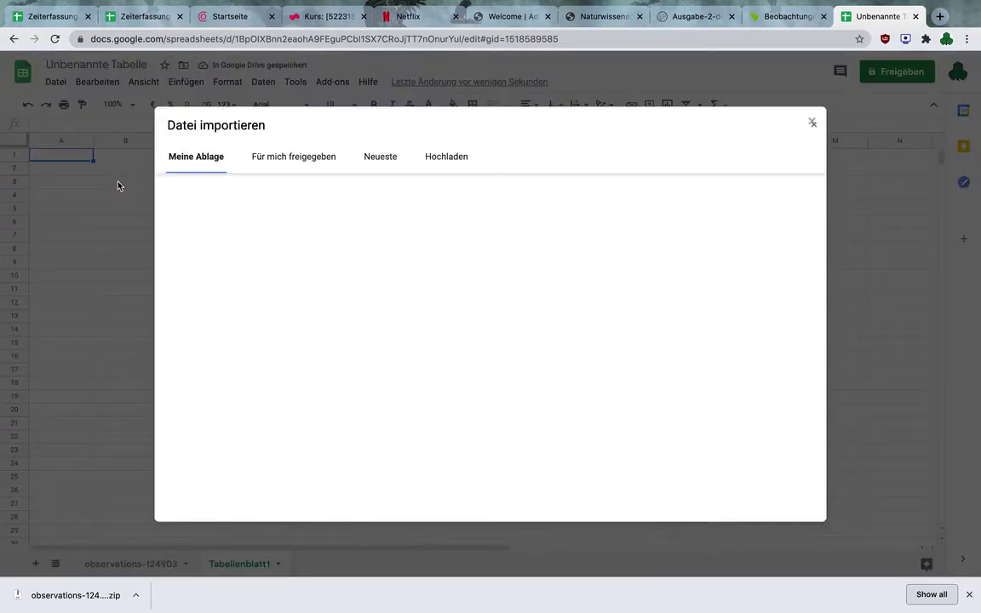
left_click(446, 157)
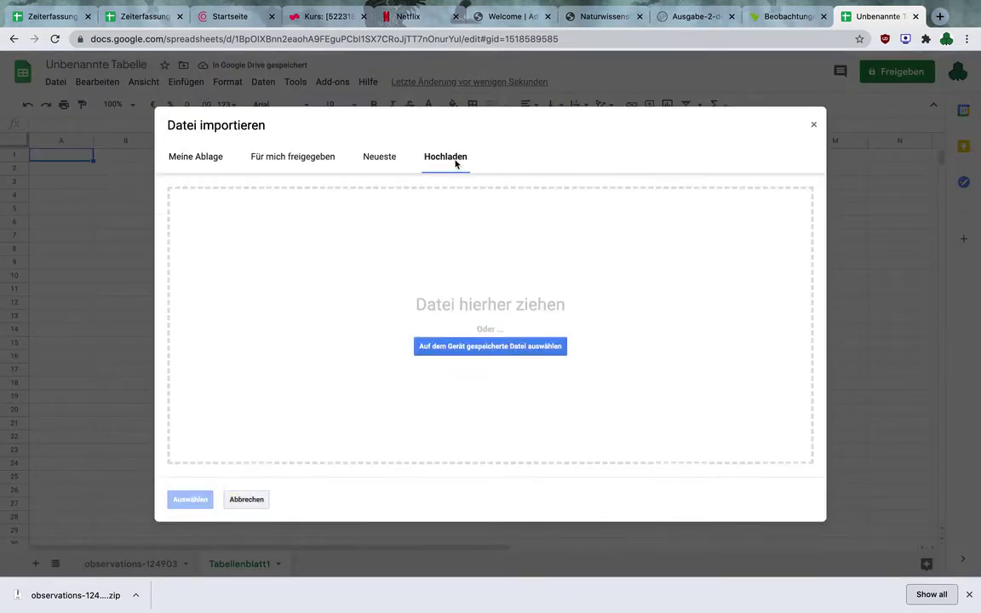
left_click(495, 346)
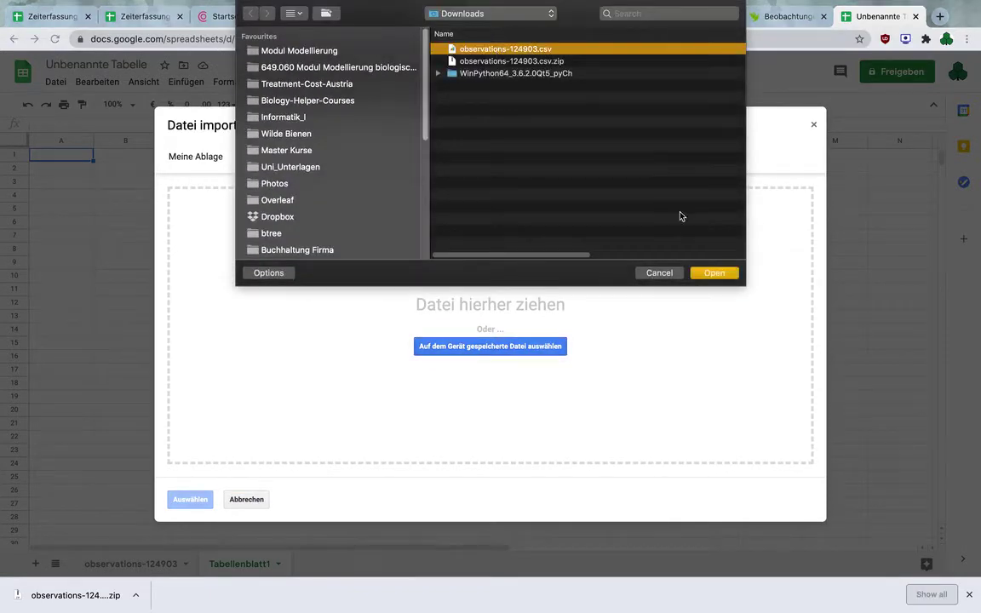
left_click(713, 273)
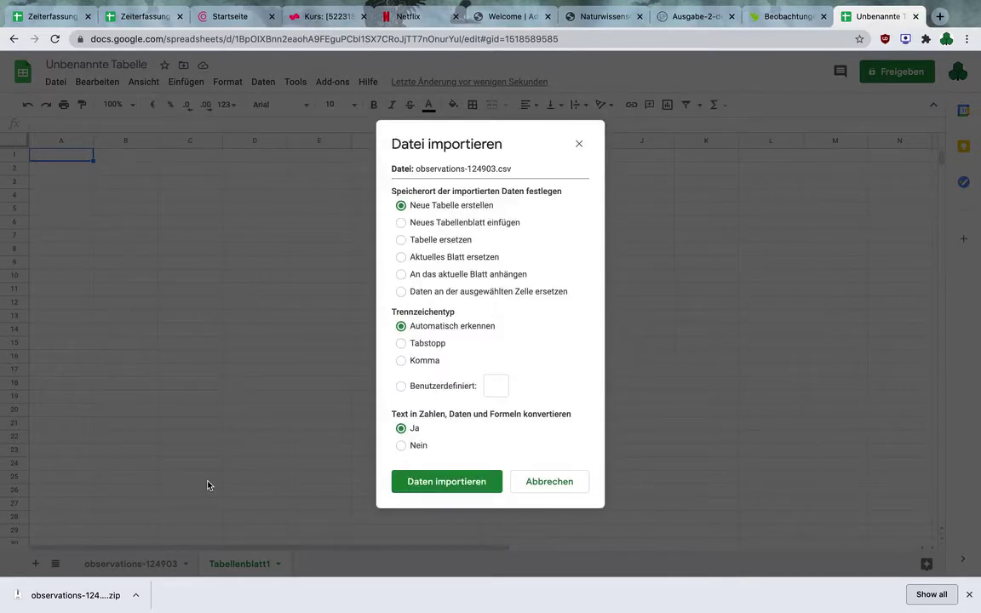
- Set text conversion to Nein and import, replacing the current sheet
left_click_drag(428, 414, 541, 415)
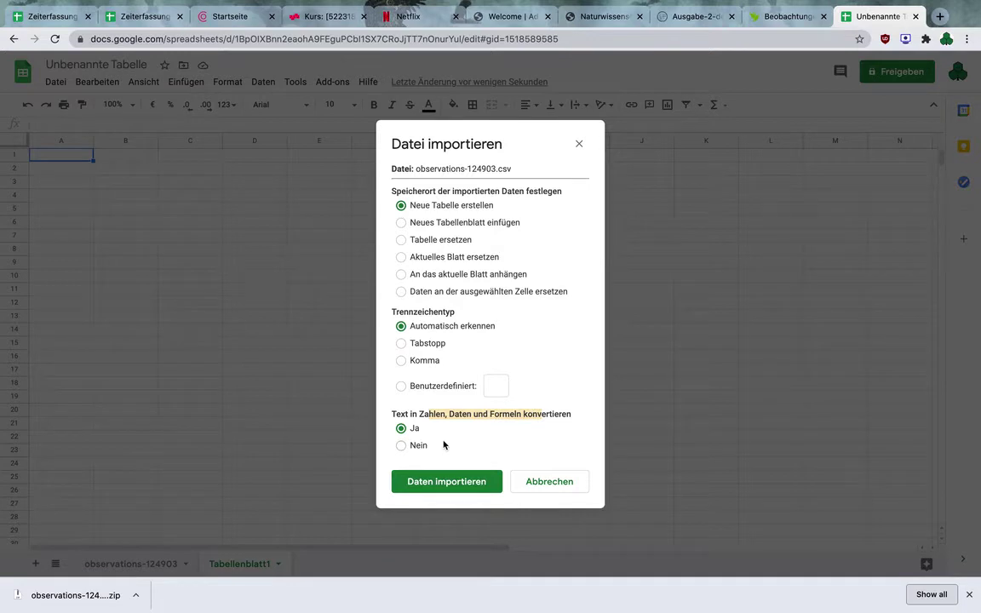
left_click(421, 446)
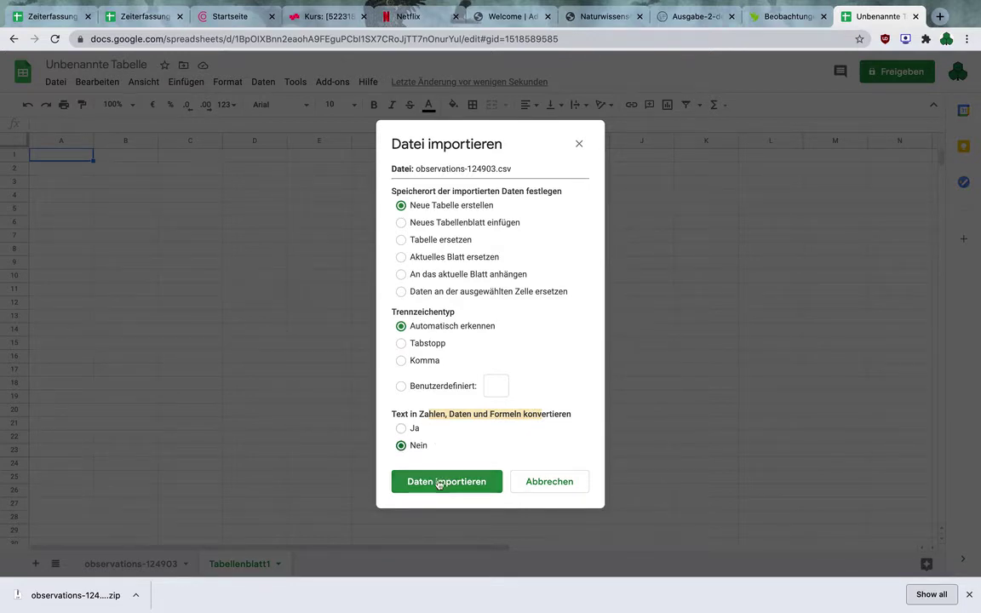
left_click(439, 483)
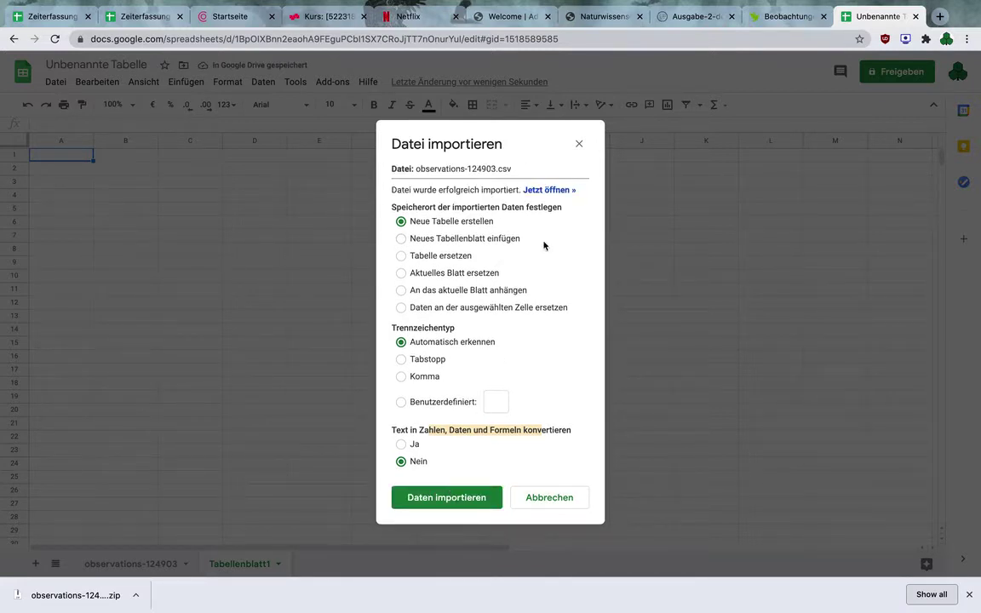
left_click(462, 241)
left_click(453, 272)
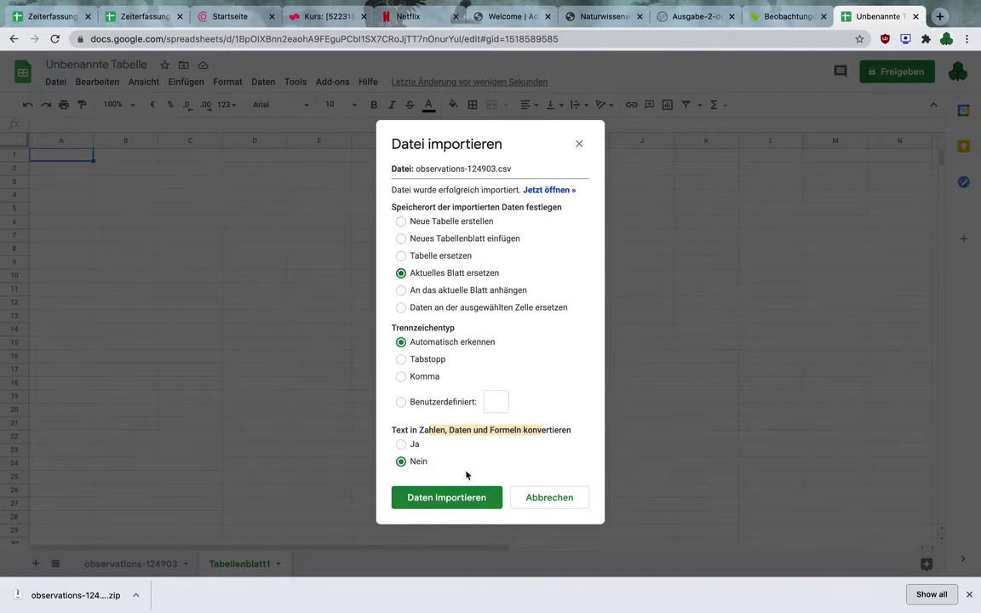
- Import into the current sheet and confirm latitudes now read as decimals like 47.0665138407
left_click(461, 497)
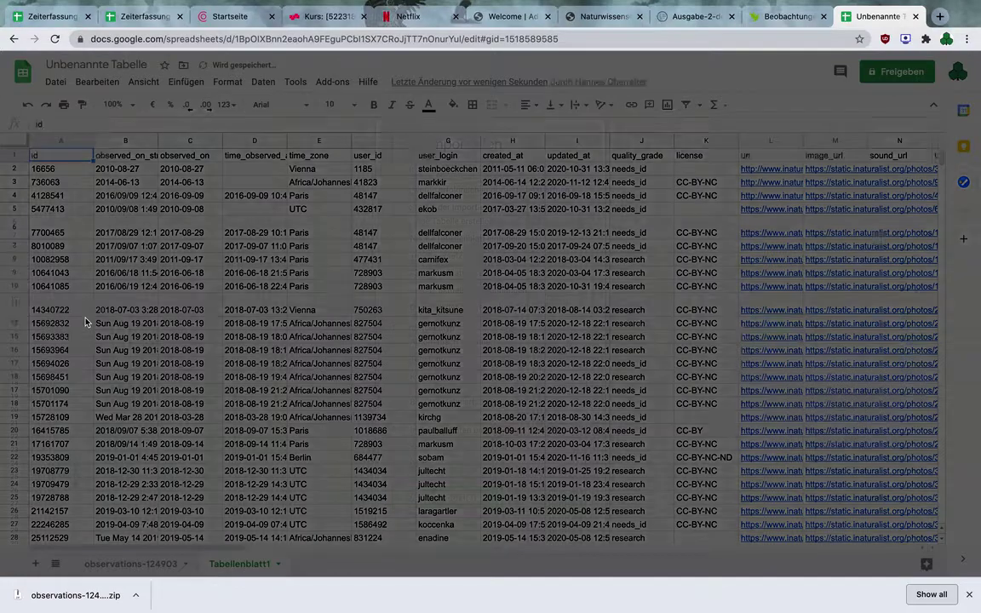
scroll(245, 292, "right", 10)
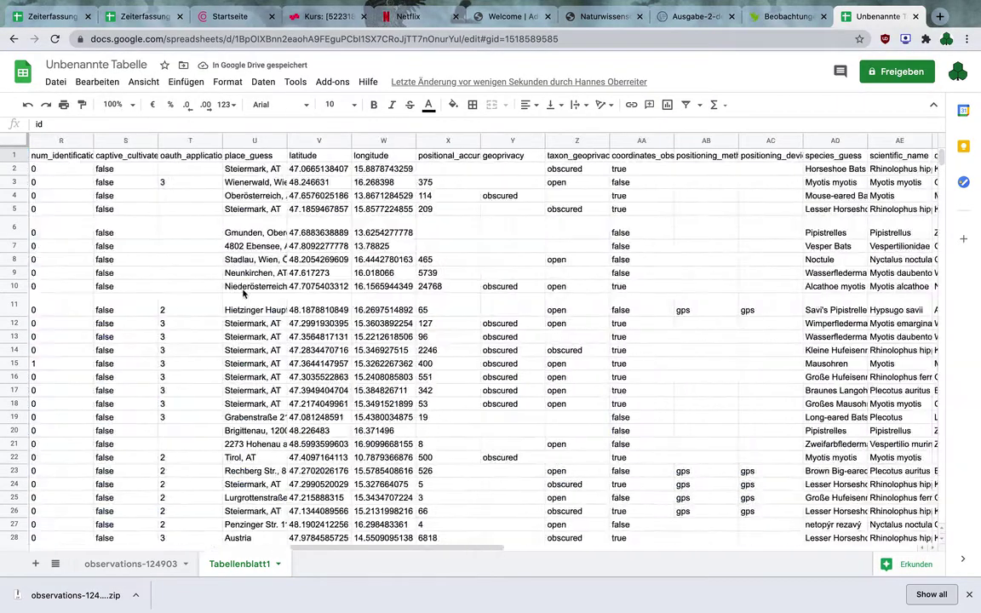
left_click(188, 182)
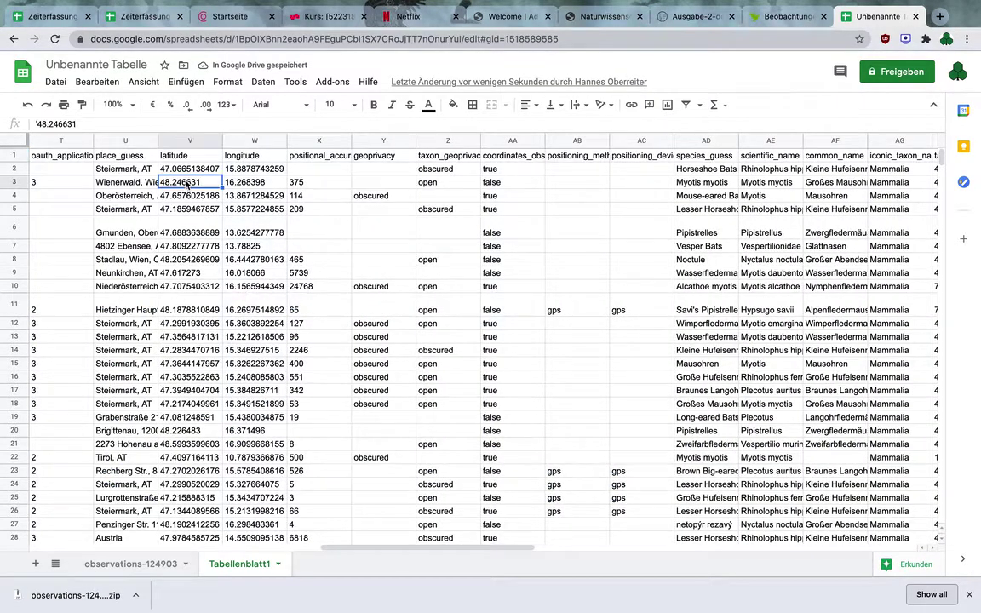
left_click(188, 170)
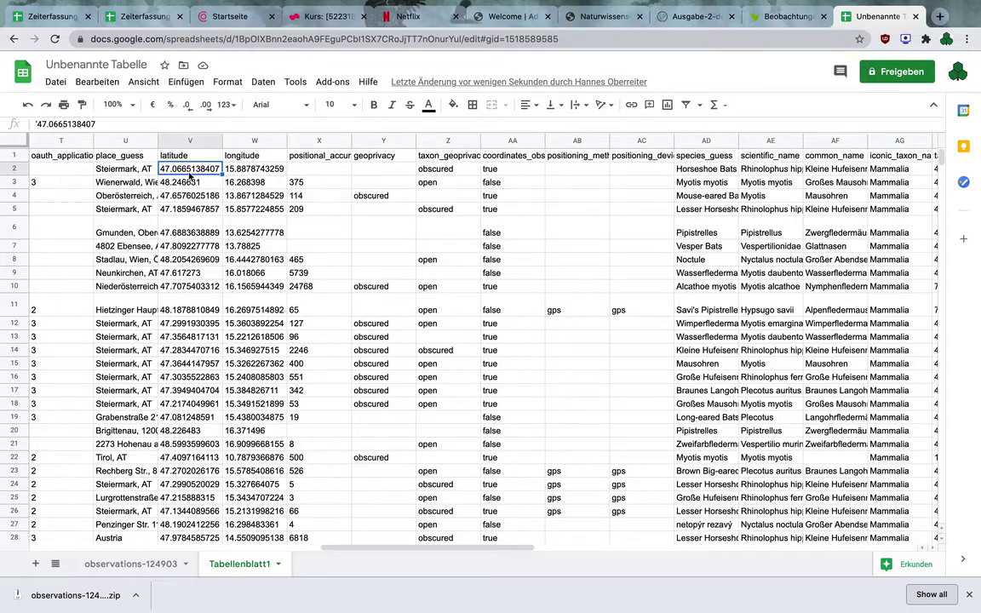
- Widen column P and read the descriptions in rows 4 and 6
scroll(234, 197, "left", 2)
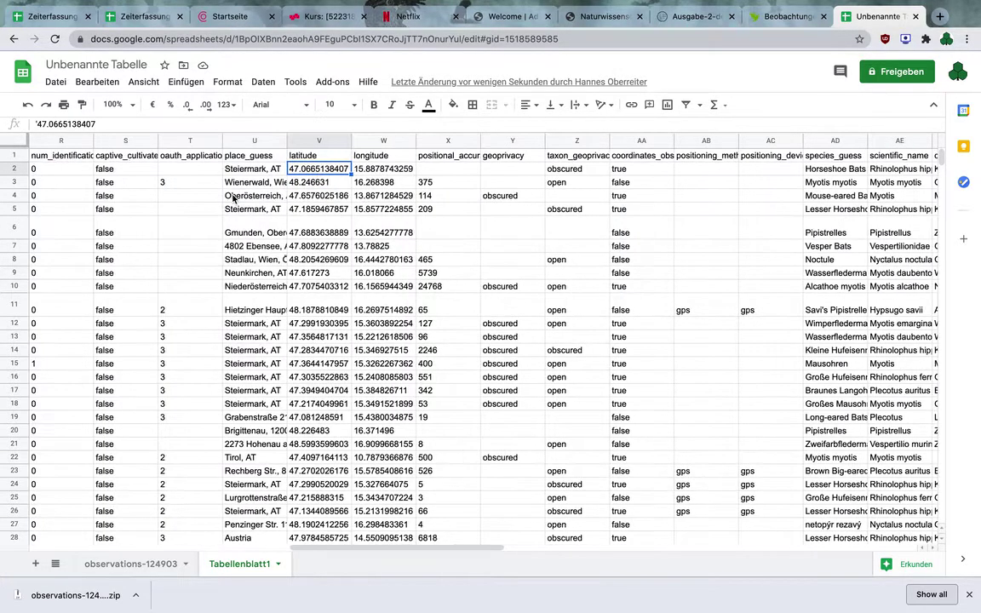
scroll(233, 197, "left", 6)
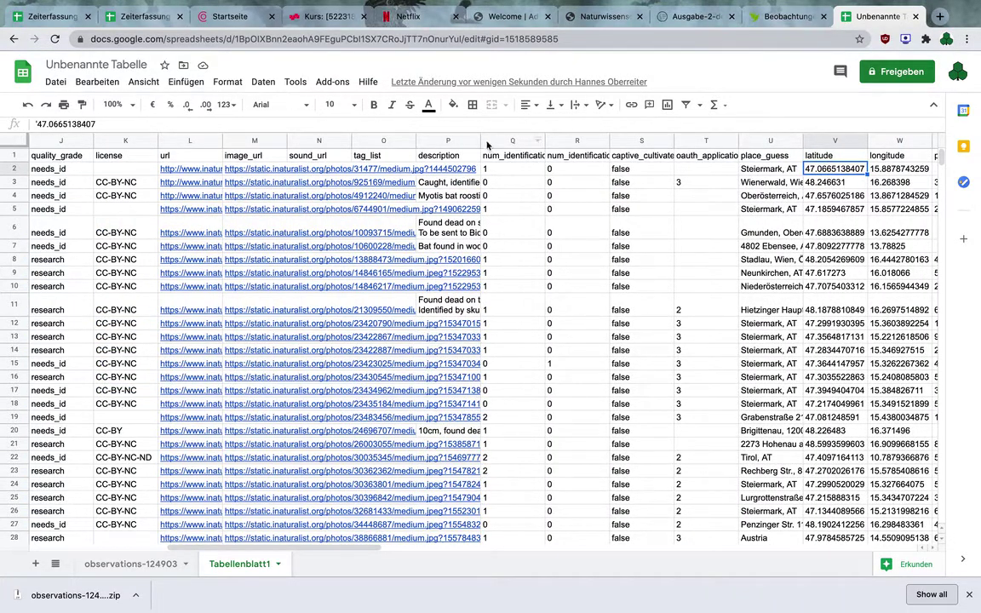
left_click_drag(480, 138, 584, 139)
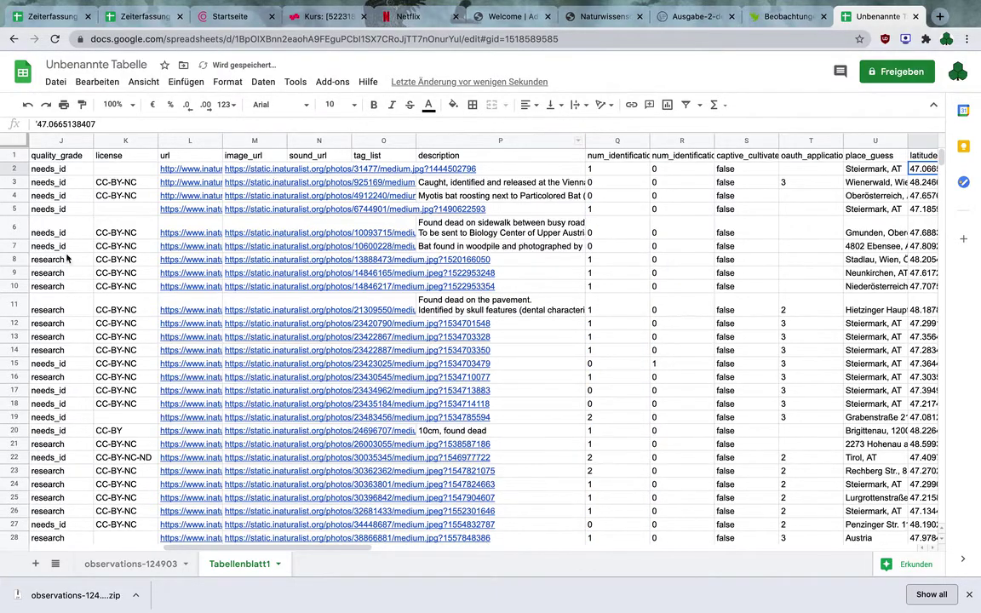
scroll(68, 259, "left", 4)
scroll(63, 260, "left", 3)
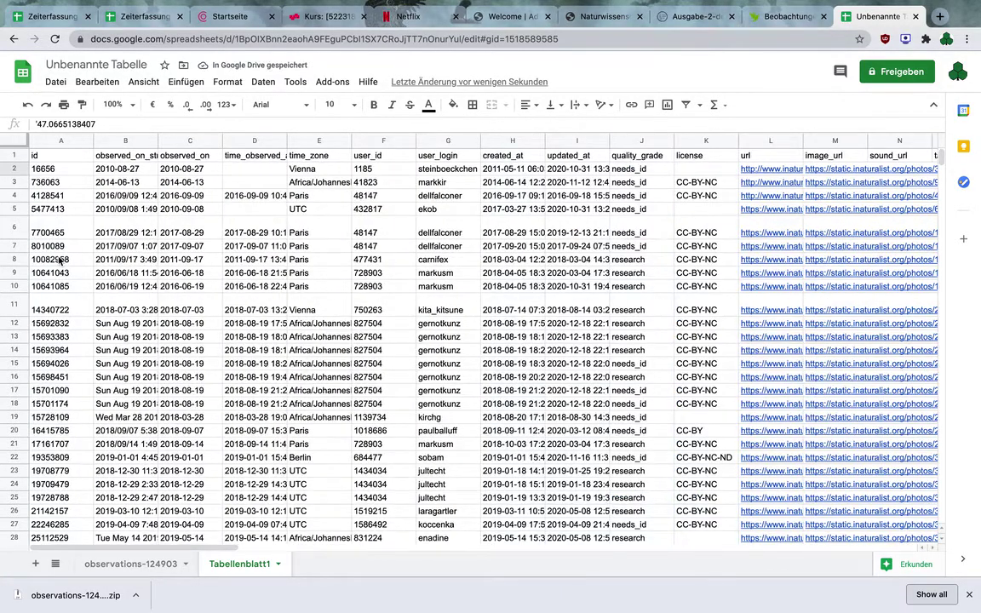
scroll(60, 260, "right", 2)
scroll(60, 259, "right", 7)
scroll(59, 259, "left", 2)
scroll(60, 260, "left", 1)
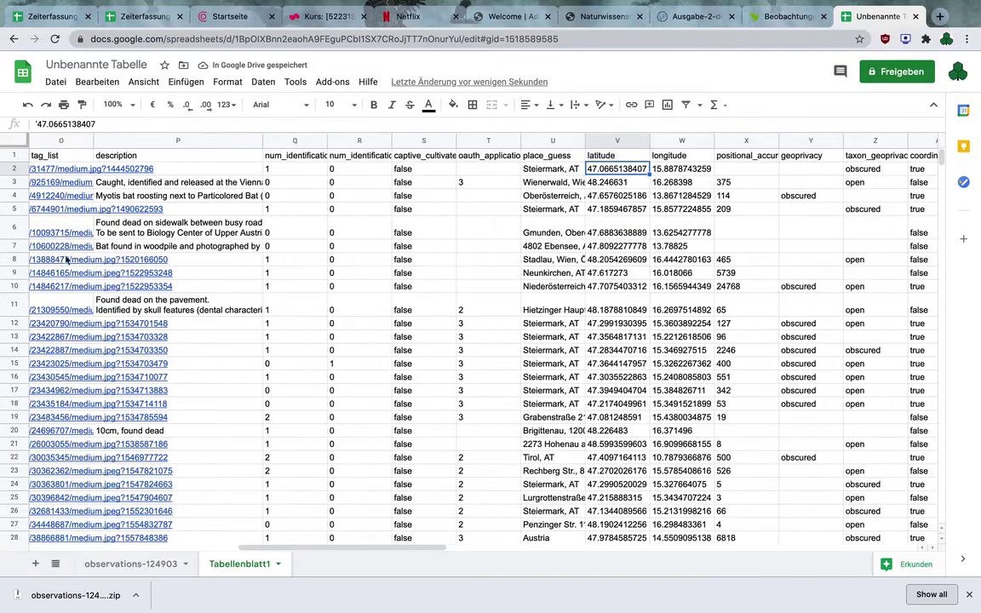
left_click(196, 183)
left_click(211, 196)
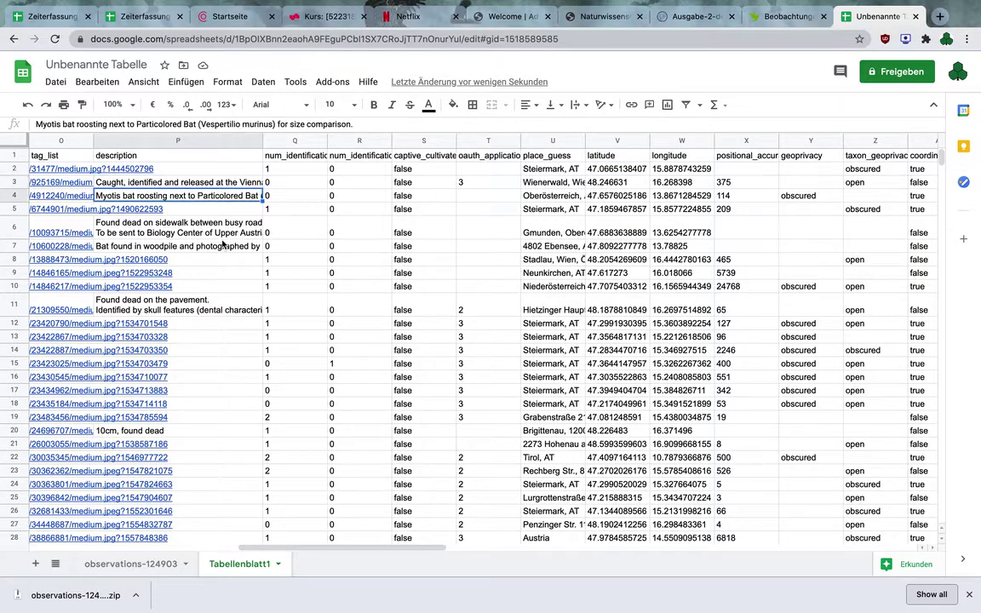
left_click(232, 231)
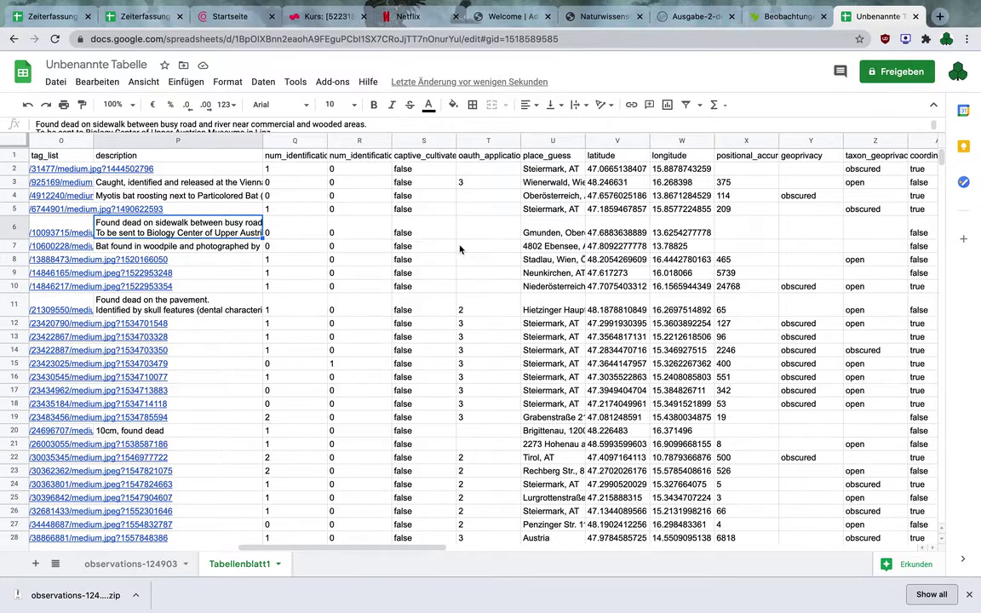
- Check the positional accuracy and geoprivacy values in X4 and Y4, then scan through the taxon columns
scroll(455, 247, "right", 1)
scroll(455, 246, "right", 3)
scroll(459, 250, "right", 2)
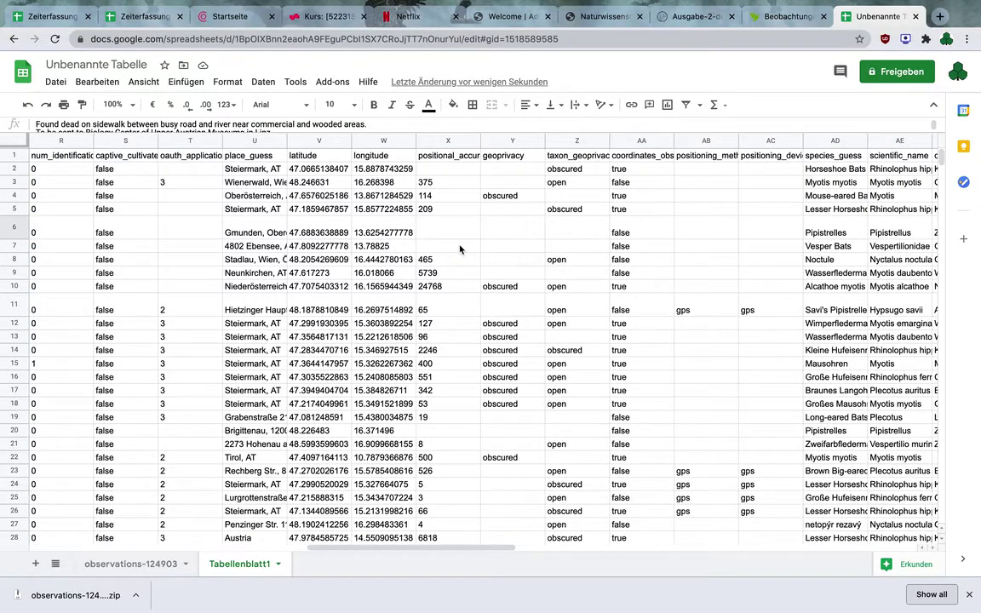
left_click(436, 195)
left_click(499, 199)
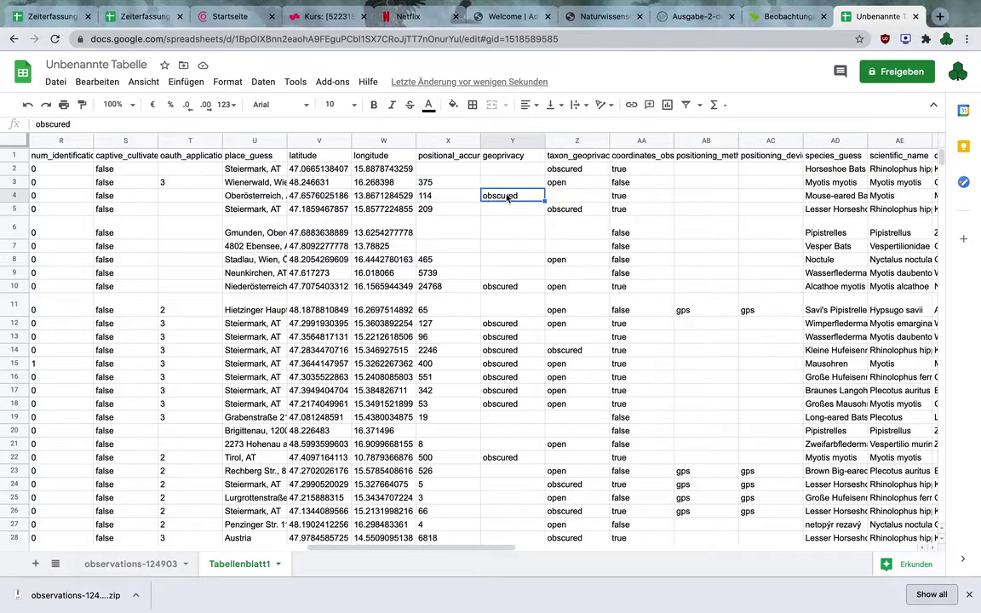
scroll(508, 197, "right", 2)
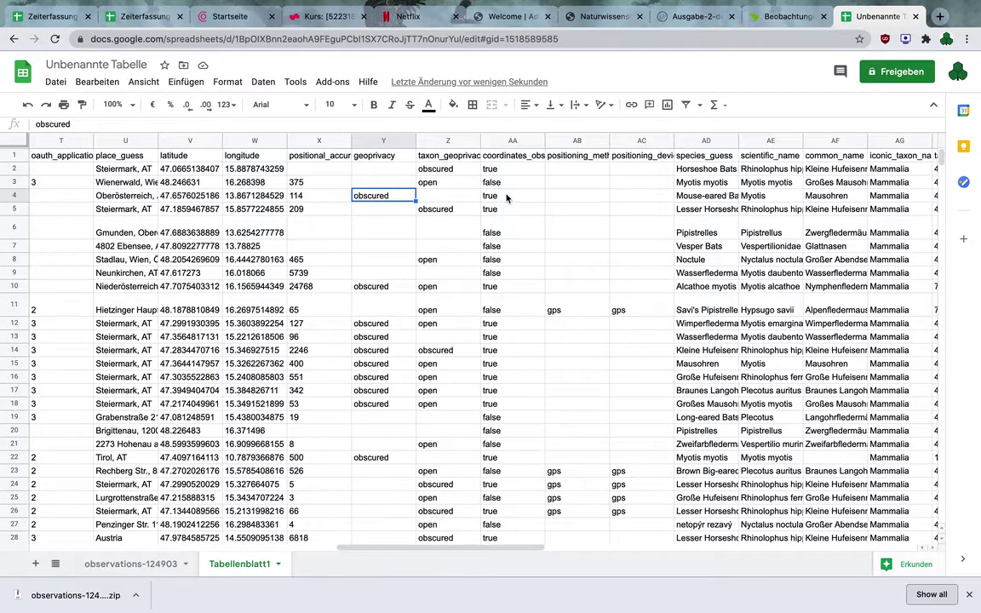
scroll(507, 199, "right", 2)
scroll(507, 198, "right", 3)
scroll(507, 198, "right", 4)
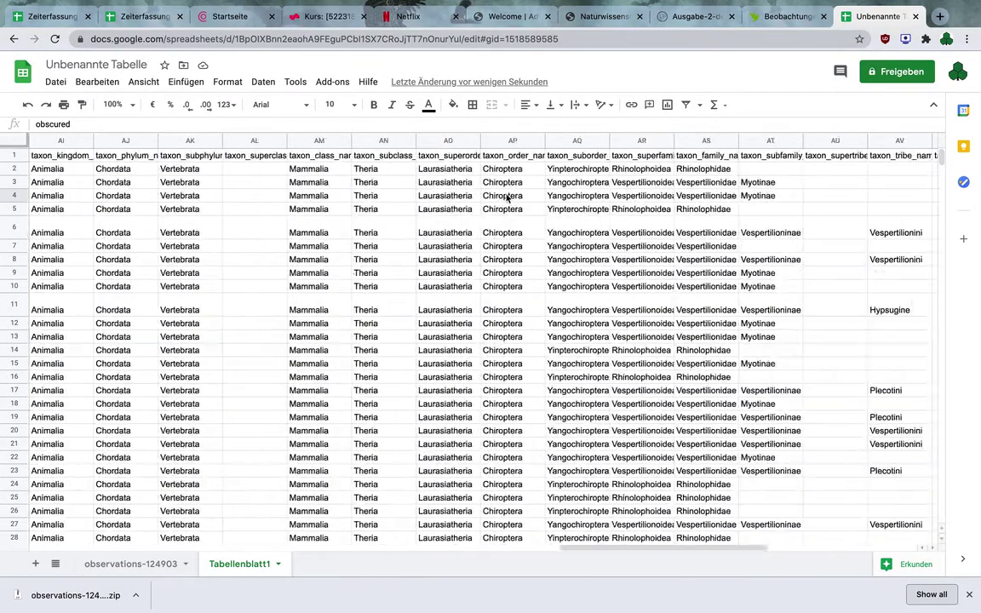
scroll(507, 198, "right", 5)
scroll(506, 198, "left", 15)
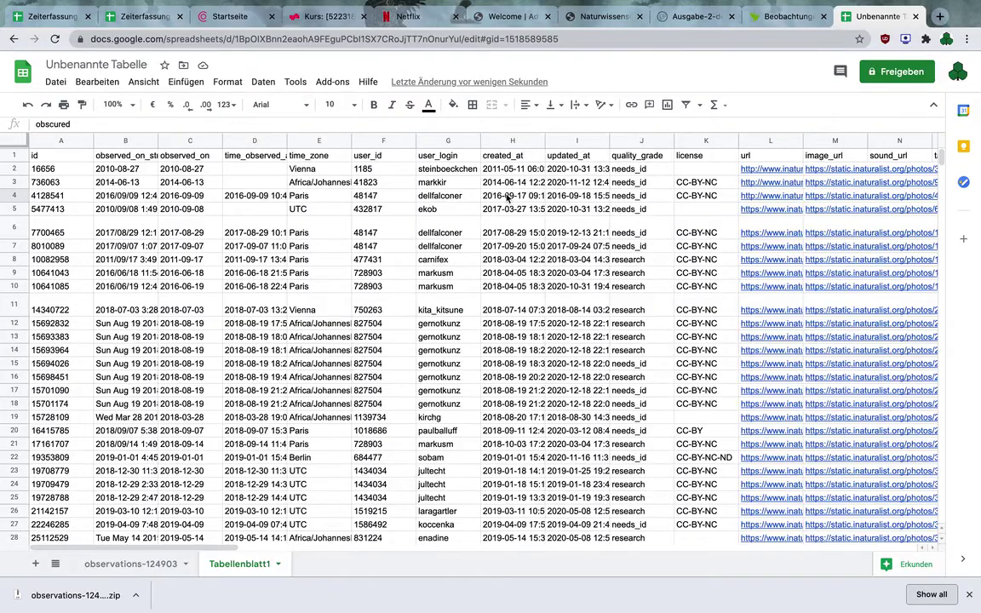
scroll(506, 197, "right", 15)
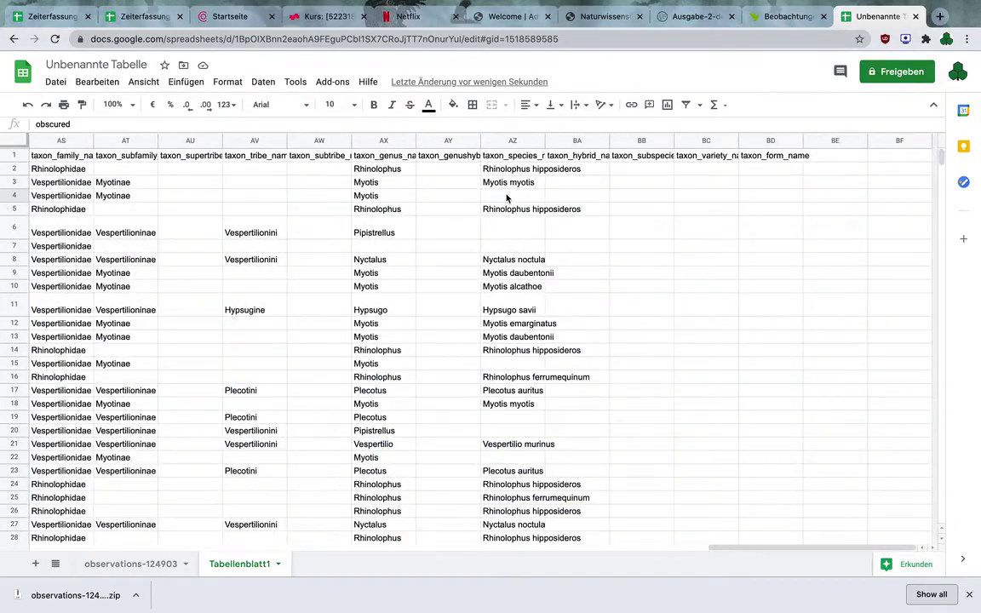
scroll(506, 198, "left", 1)
scroll(507, 199, "left", 3)
scroll(509, 197, "left", 1)
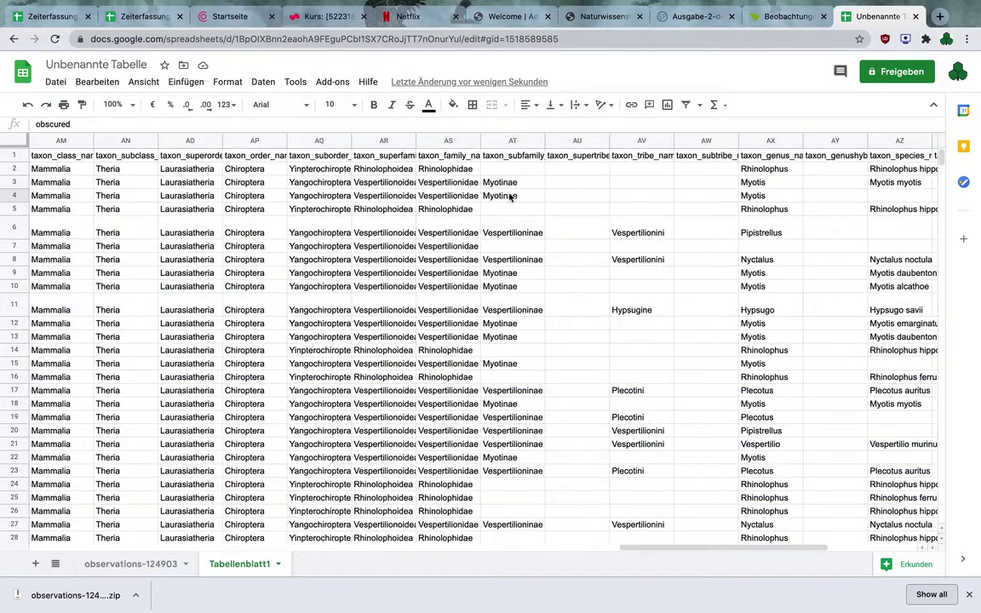
scroll(509, 196, "left", 13)
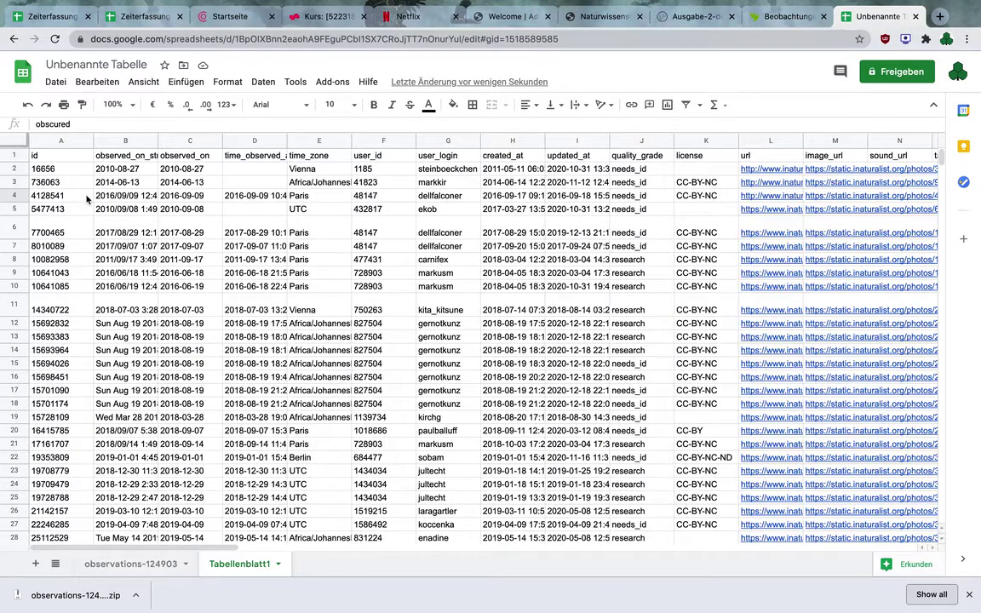
- Delete the observations-124903 sheet, keeping only Tabellenblatt1
left_click(170, 563)
left_click(186, 565)
left_click(95, 342)
left_click(630, 341)
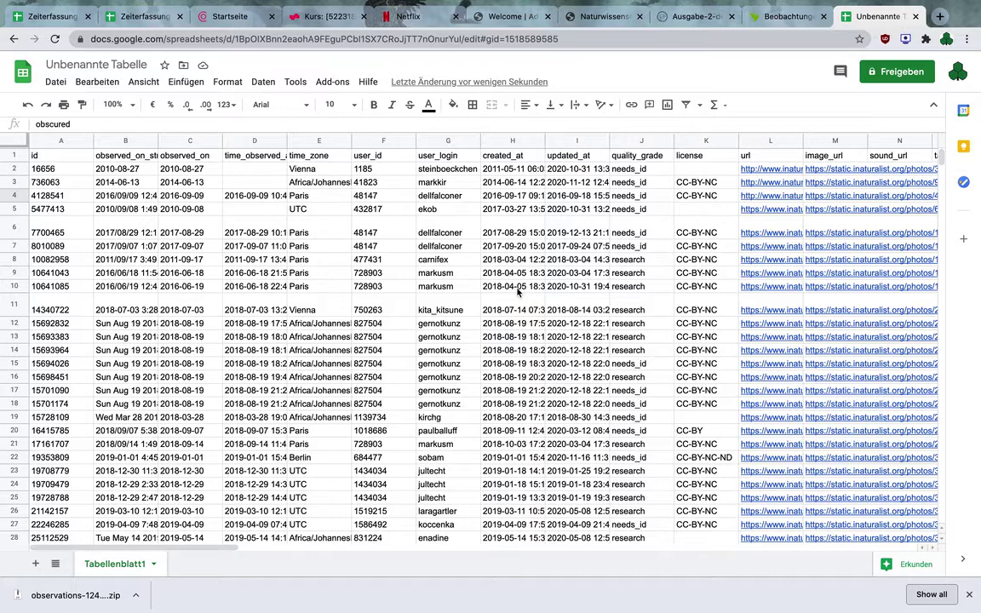
- Download the spreadsheet as a Microsoft Excel workbook, Fledermaus.xlsx, into Downloads
left_click(56, 82)
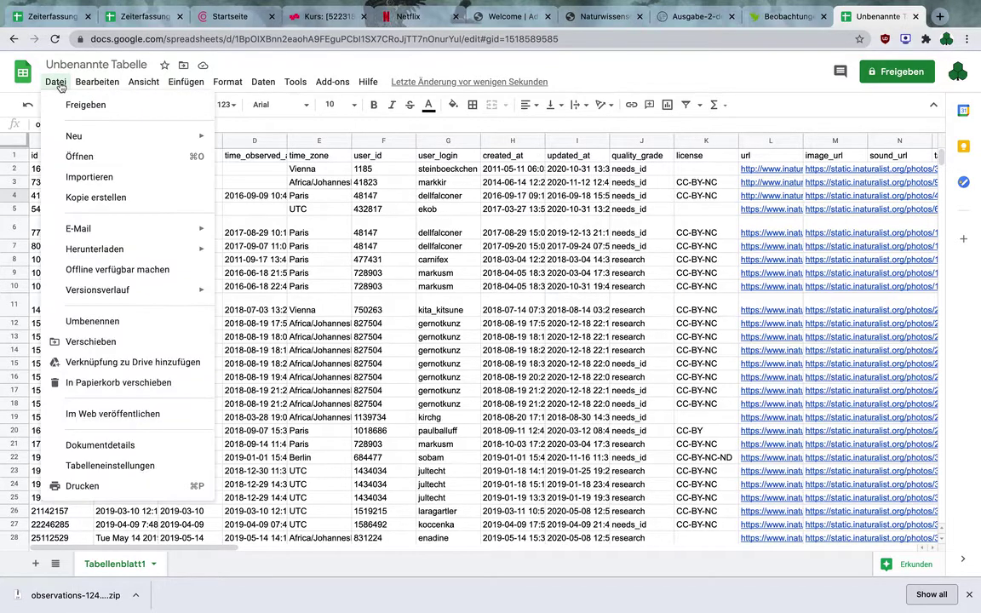
mouse_move(132, 249)
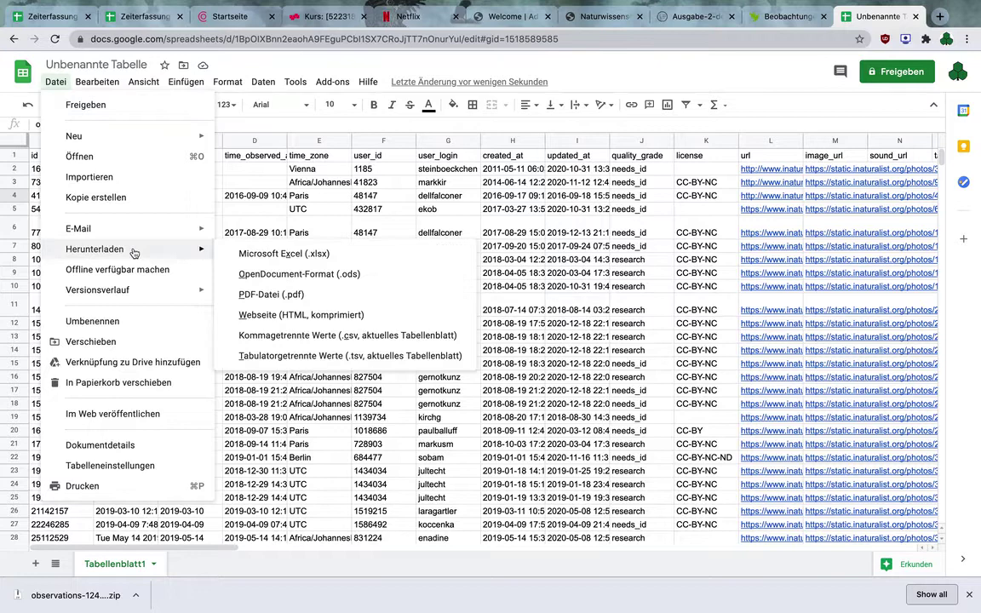
left_click(254, 254)
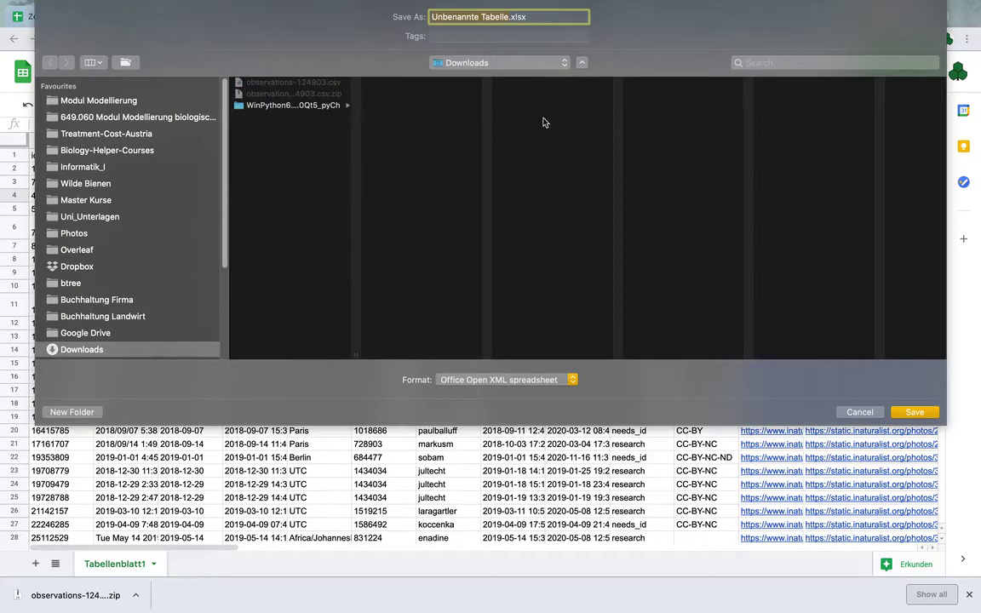
type("Beobachtungen")
key("Return")
left_click(19, 477)
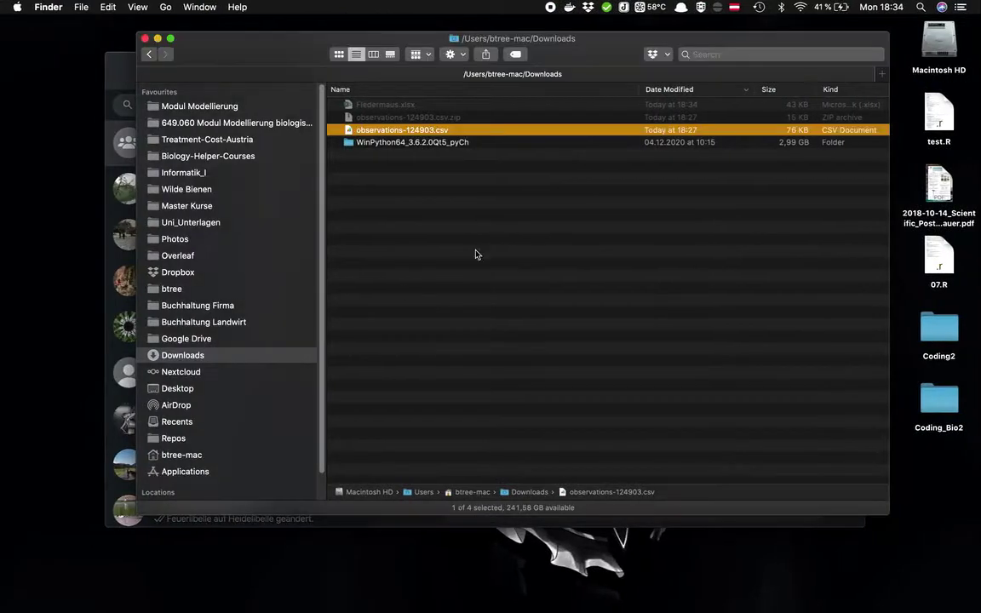
left_click(468, 243)
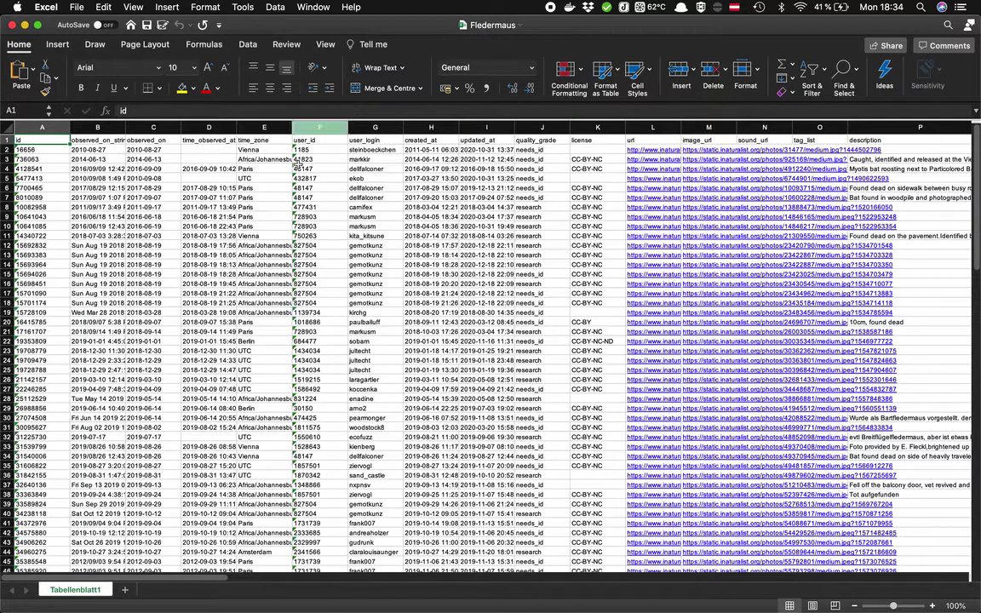
- Select the whole observations sheet and turn on Filter from the Data tab
left_click(136, 273)
left_click(151, 237)
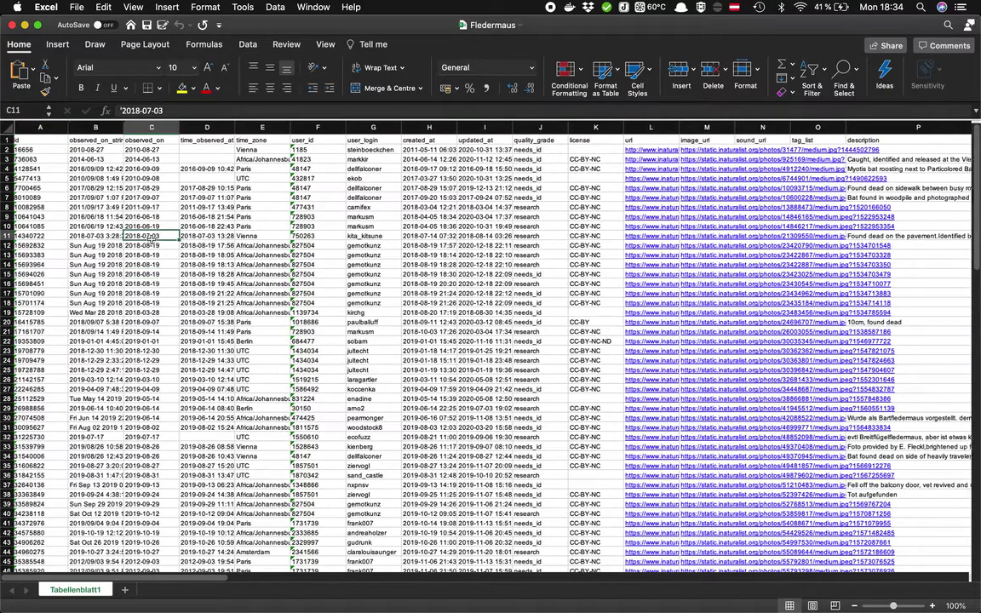
scroll(150, 240, "right", 15)
scroll(150, 240, "right", 5)
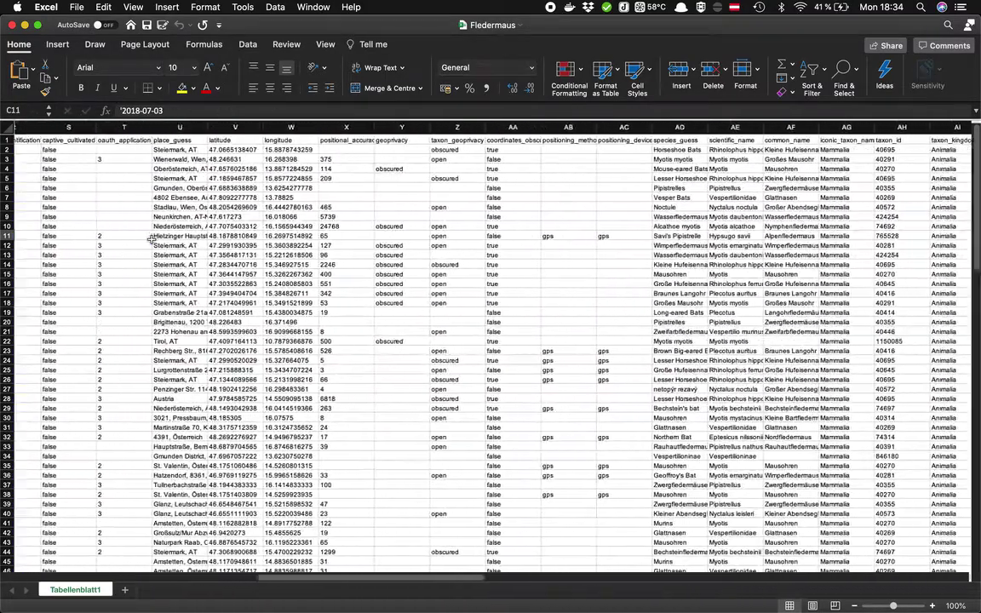
scroll(151, 241, "left", 10)
scroll(151, 240, "left", 10)
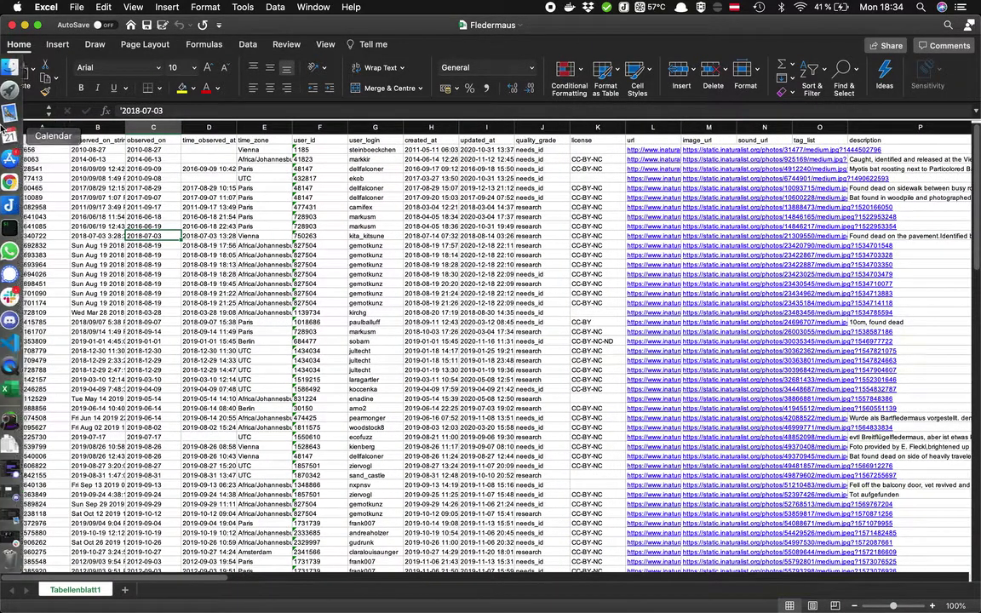
left_click(8, 128)
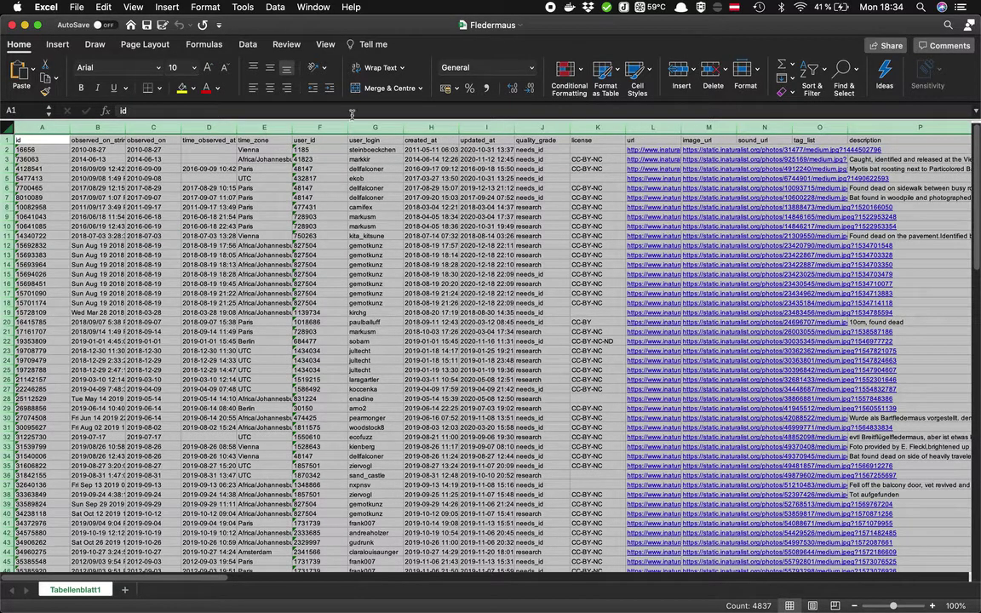
left_click(247, 45)
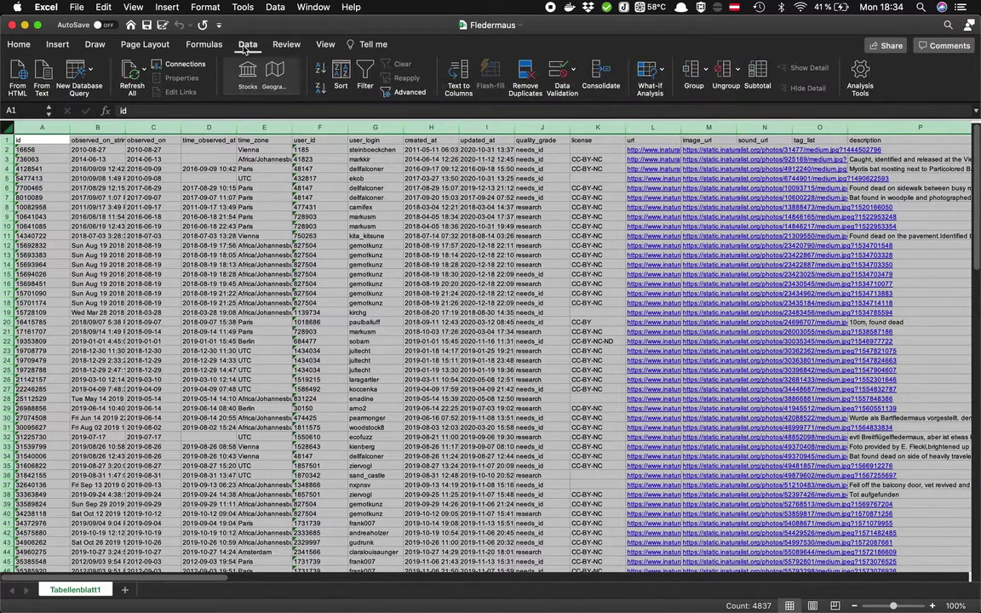
left_click(365, 75)
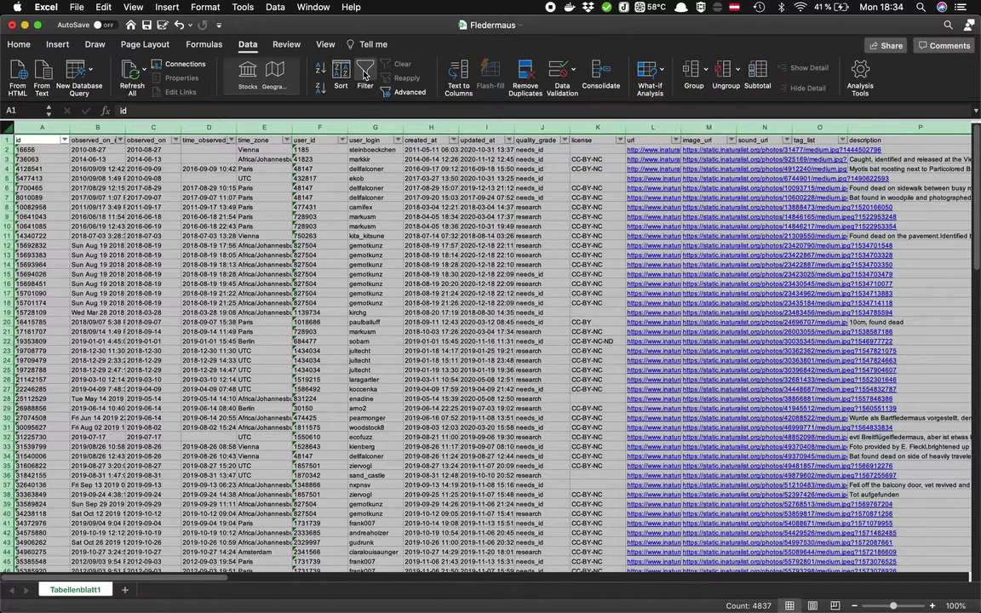
left_click(326, 232)
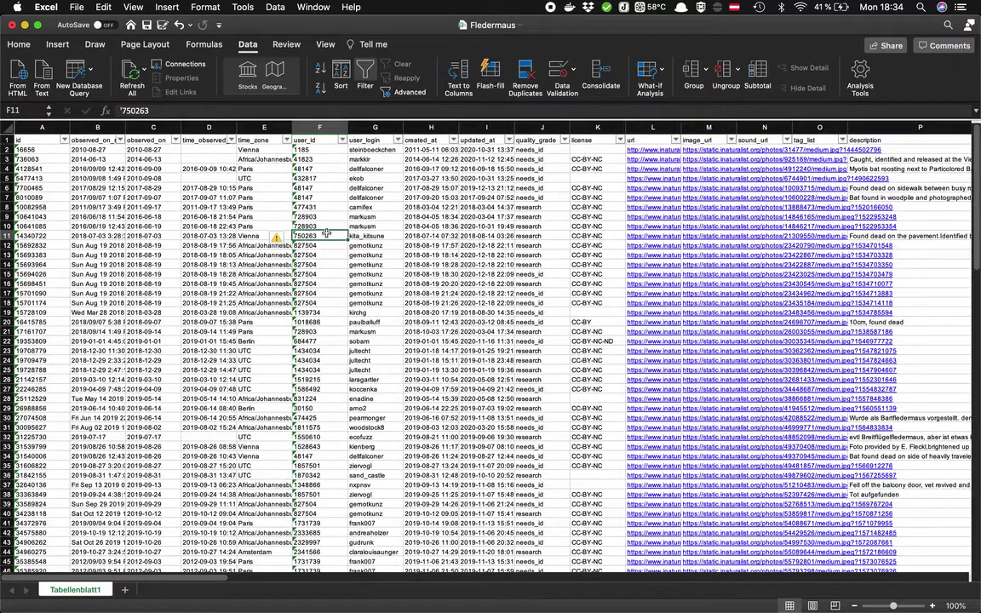
left_click(65, 140)
left_click(63, 138)
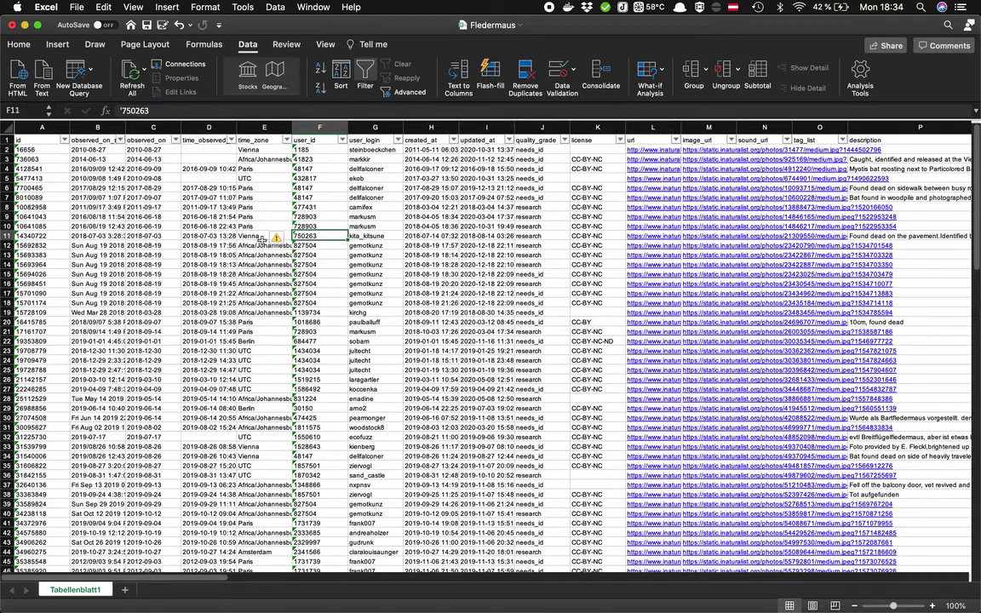
- Filter quality_grade to show only research-grade observations
scroll(410, 230, "right", 2)
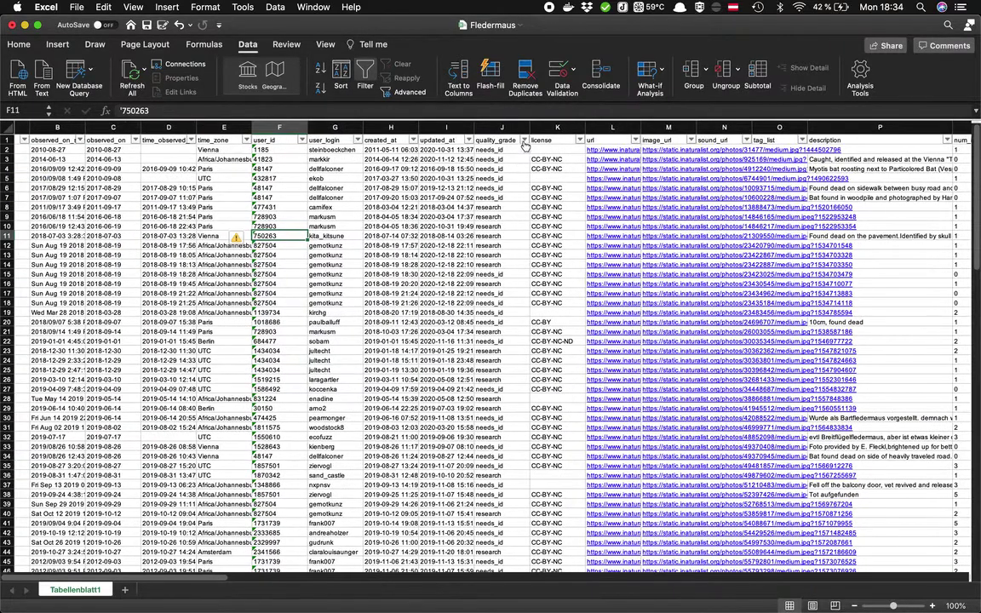
left_click(522, 140)
left_click(558, 280)
left_click(559, 307)
left_click(559, 307)
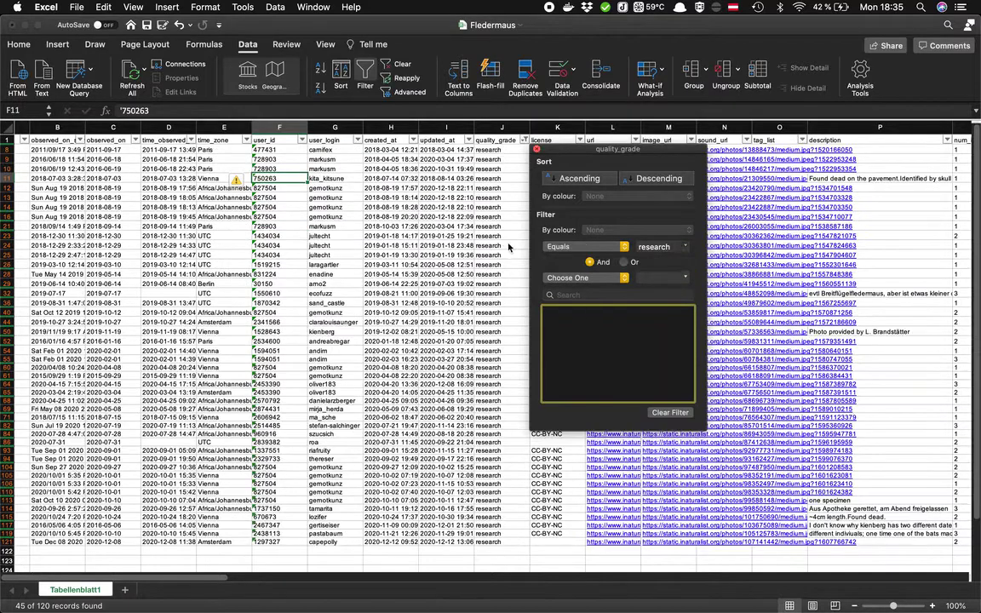
left_click(502, 245)
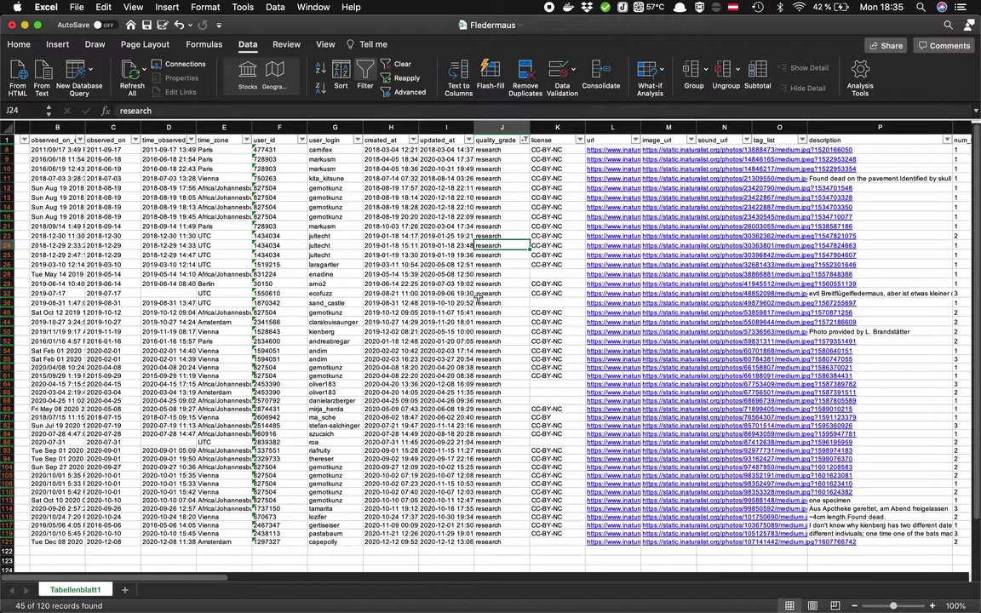
- Reselect all quality grades so all 120 observation rows show again
left_click(525, 141)
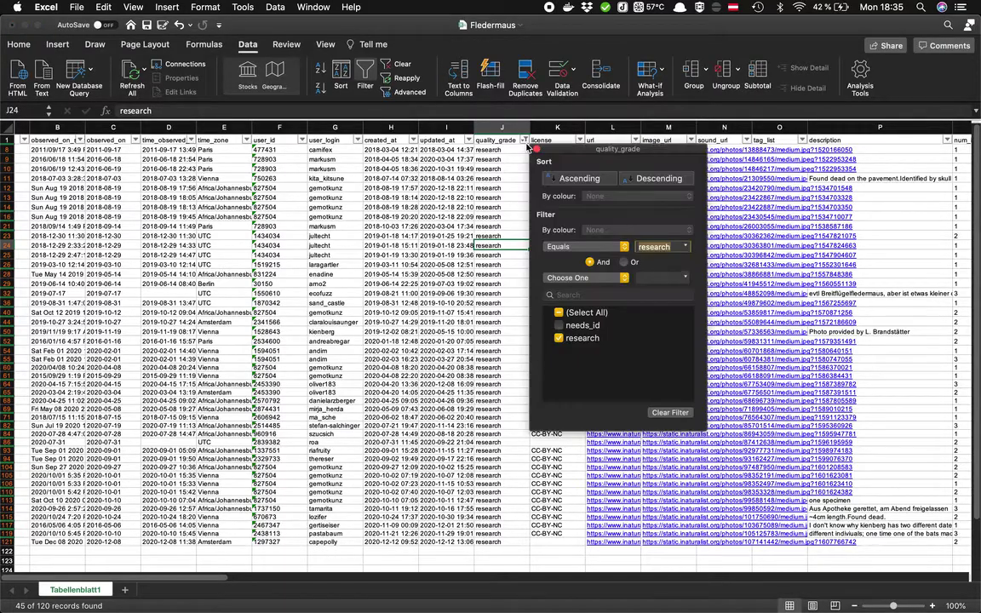
left_click(571, 312)
left_click(469, 311)
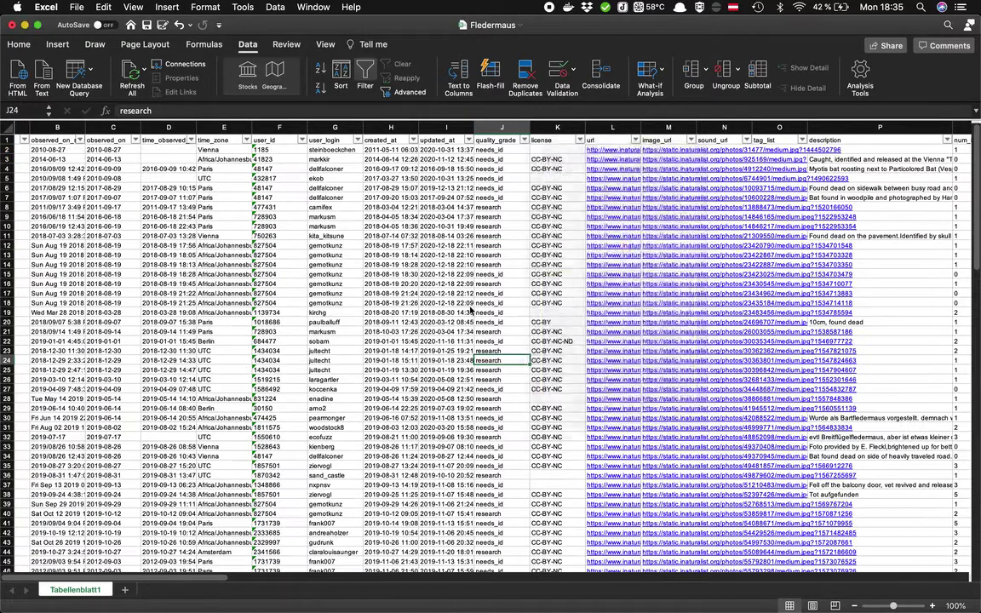
scroll(469, 311, "left", 3)
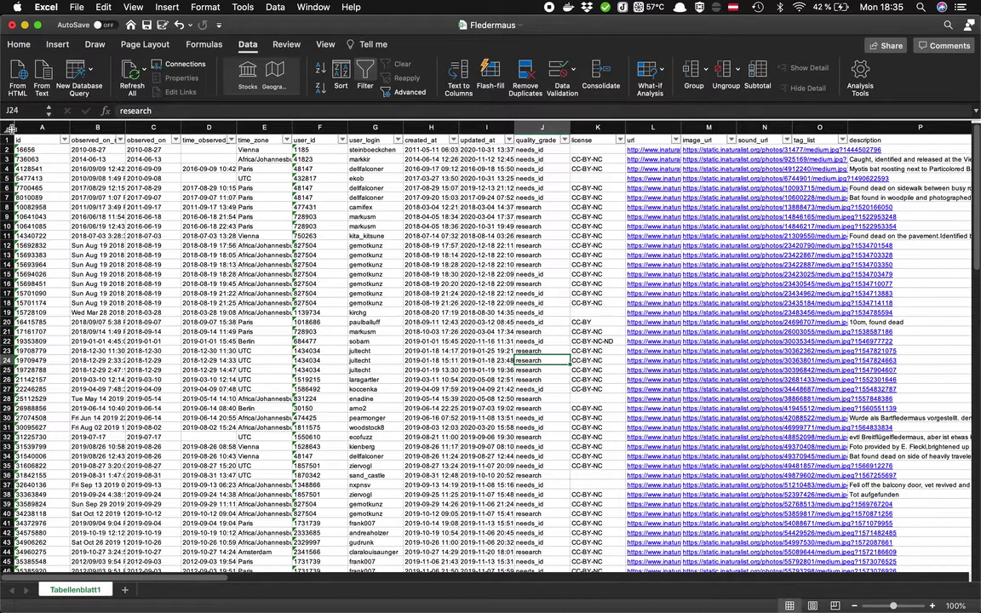
left_click(10, 127)
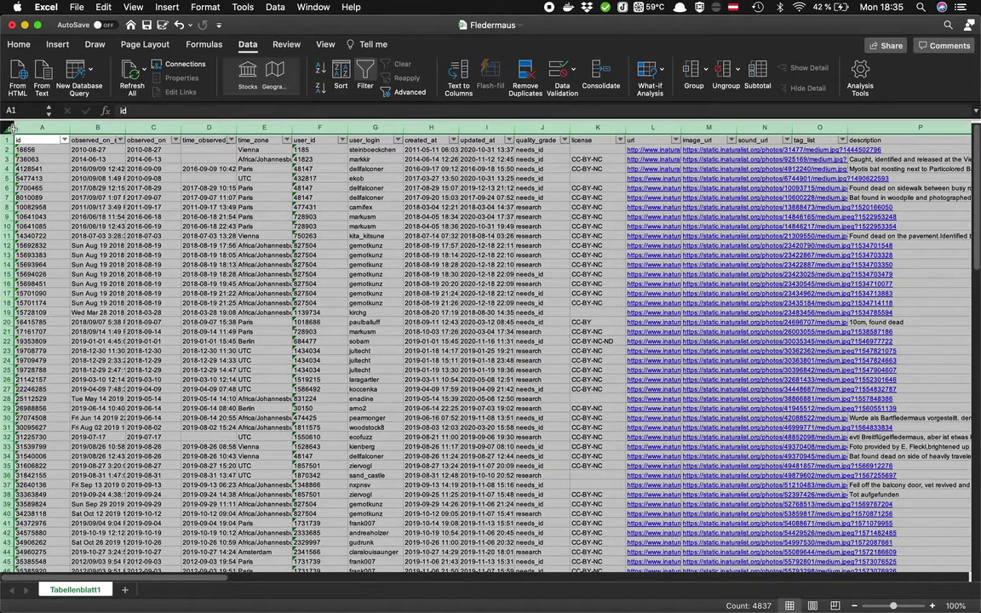
- Insert a PivotChart from the observations onto a new worksheet
left_click(61, 47)
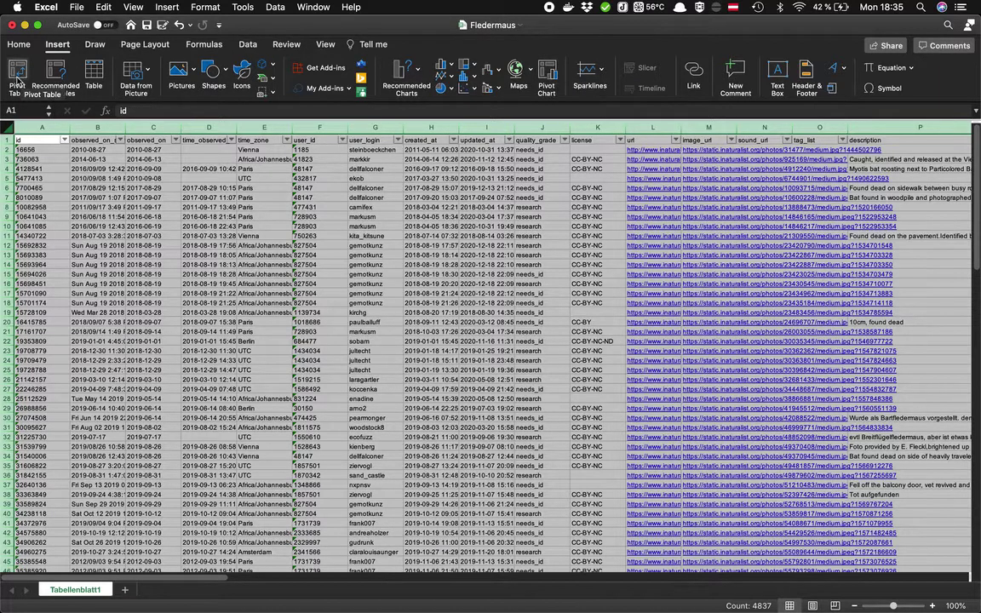
left_click(549, 77)
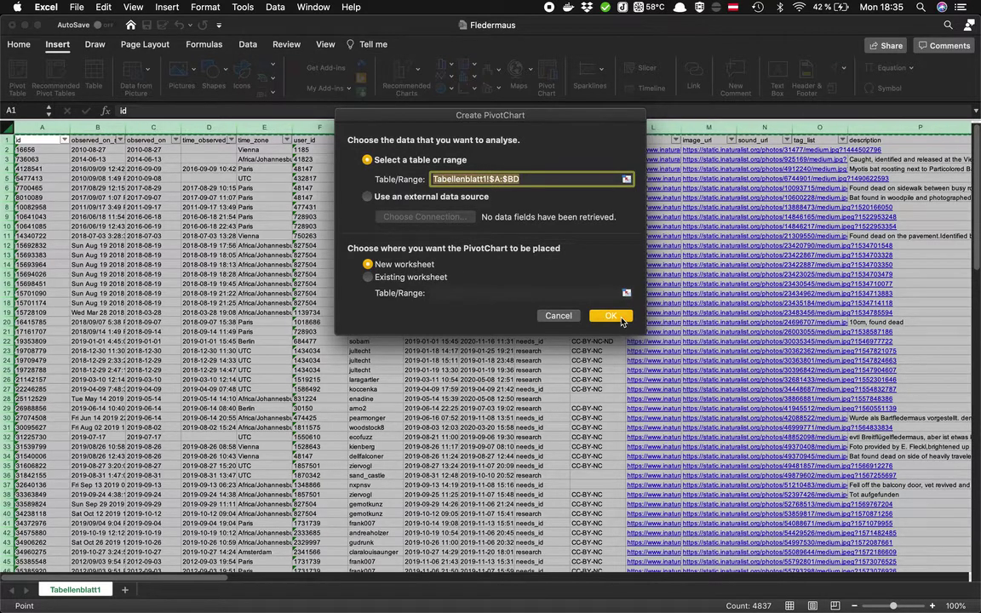
left_click(609, 315)
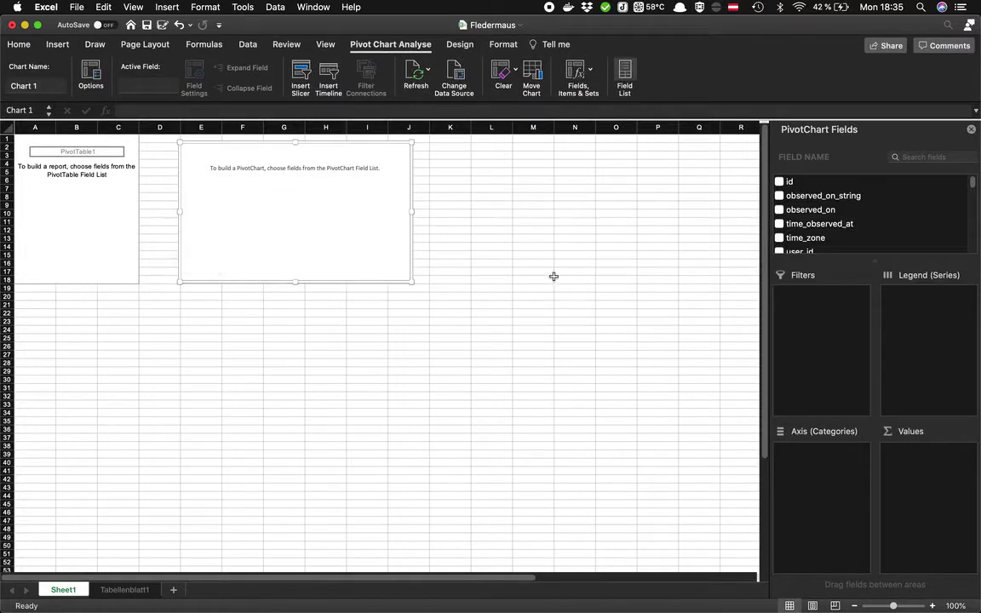
scroll(873, 220, "down", 5)
scroll(872, 215, "down", 5)
scroll(872, 215, "down", 1)
scroll(872, 215, "down", 5)
scroll(872, 216, "up", 3)
scroll(871, 212, "up", 1)
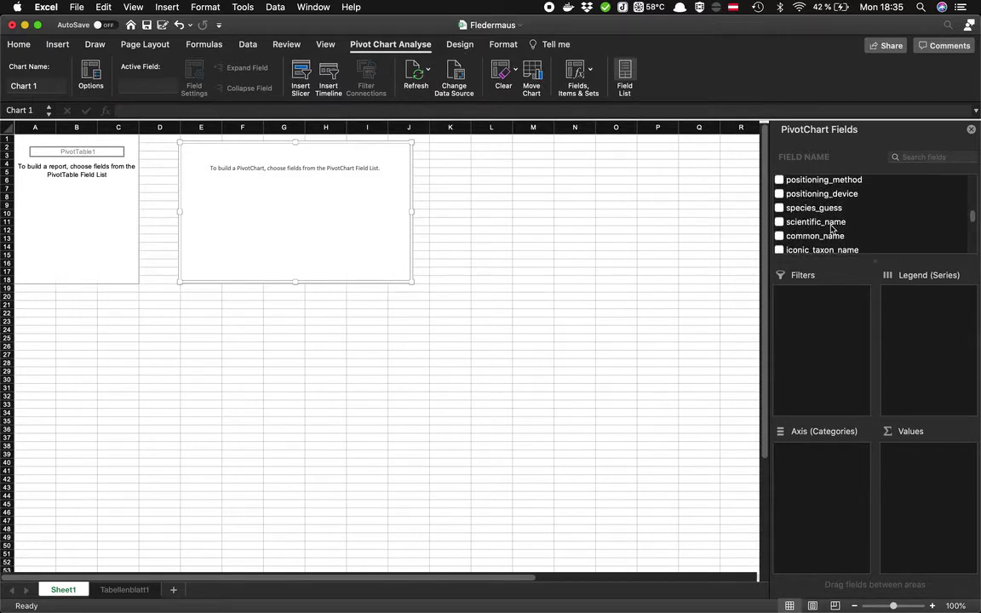
- Try scientific_name as the chart category, then use common_name on the axis instead
left_click(832, 223)
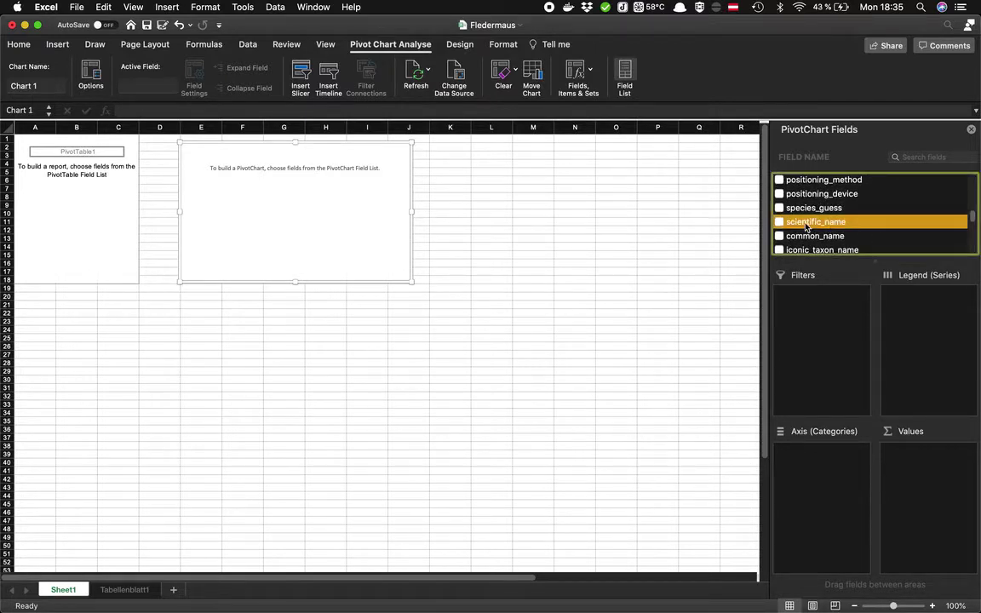
left_click_drag(806, 225, 815, 494)
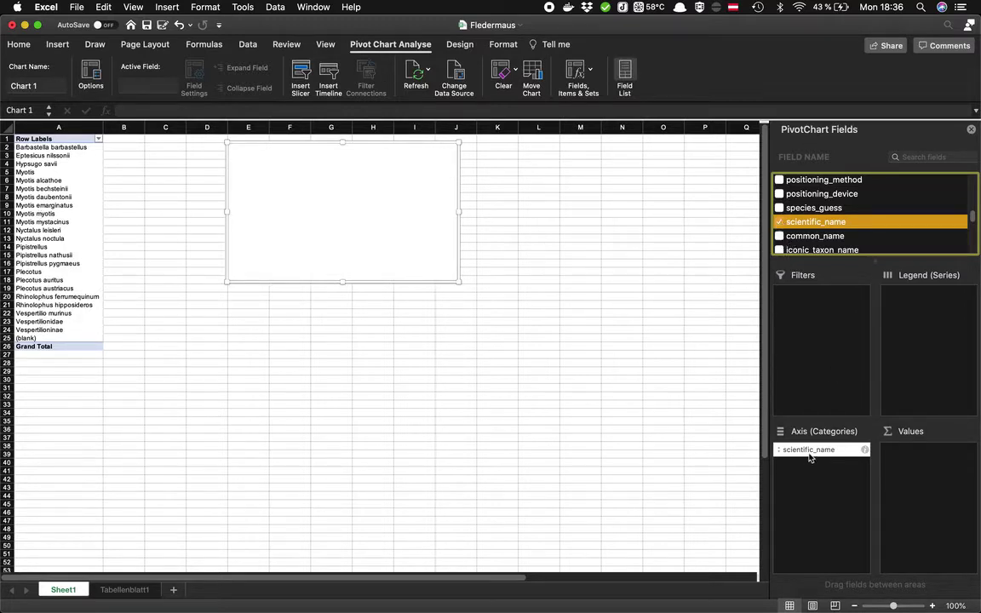
left_click_drag(810, 457, 824, 425)
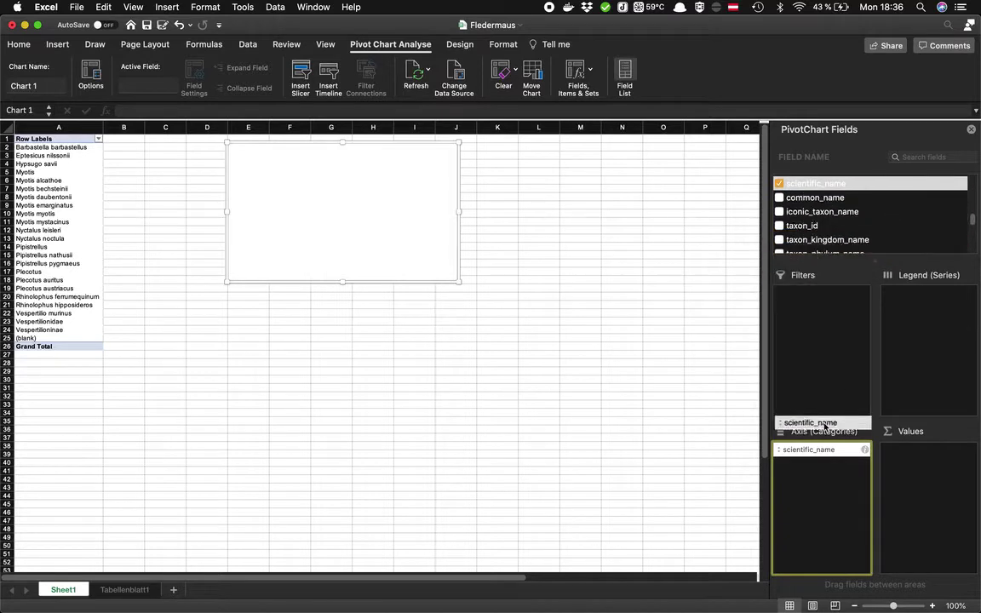
left_click_drag(824, 426, 655, 355)
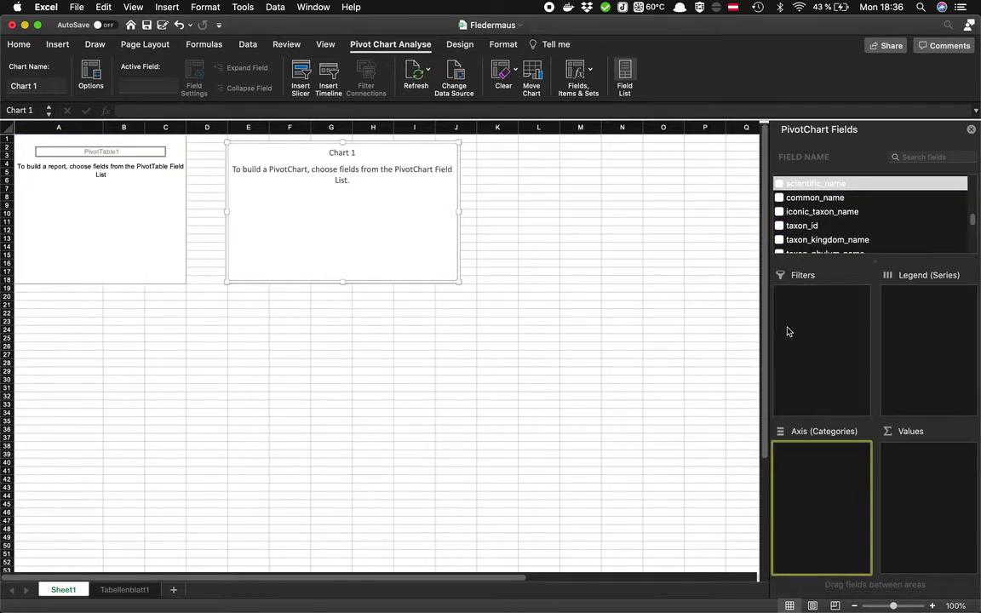
left_click_drag(812, 197, 795, 481)
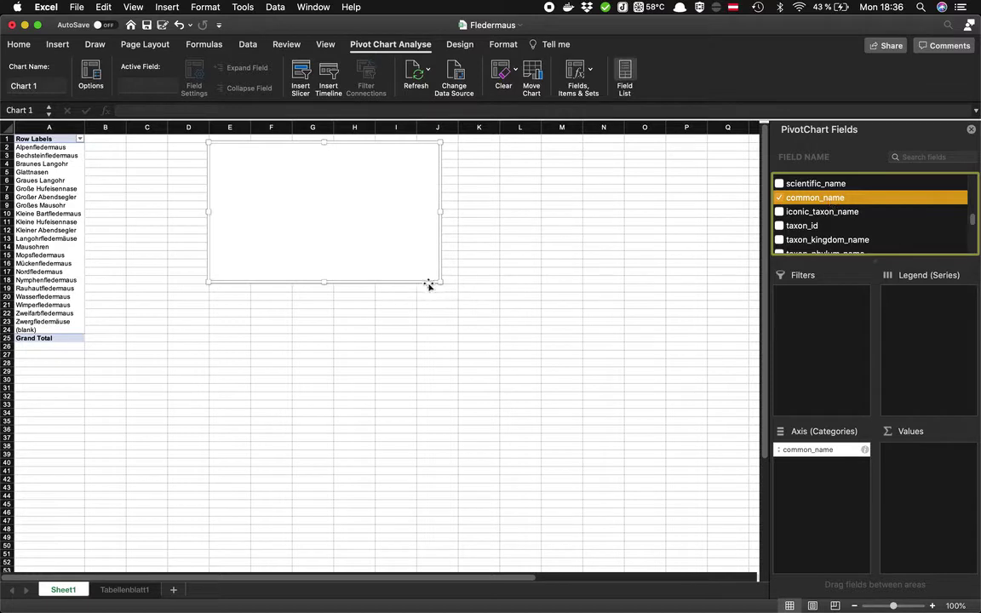
- Enlarge the chart beside the pivot table and add common_name to Values, totalling 113
left_click_drag(441, 284, 499, 334)
left_click_drag(419, 278, 516, 289)
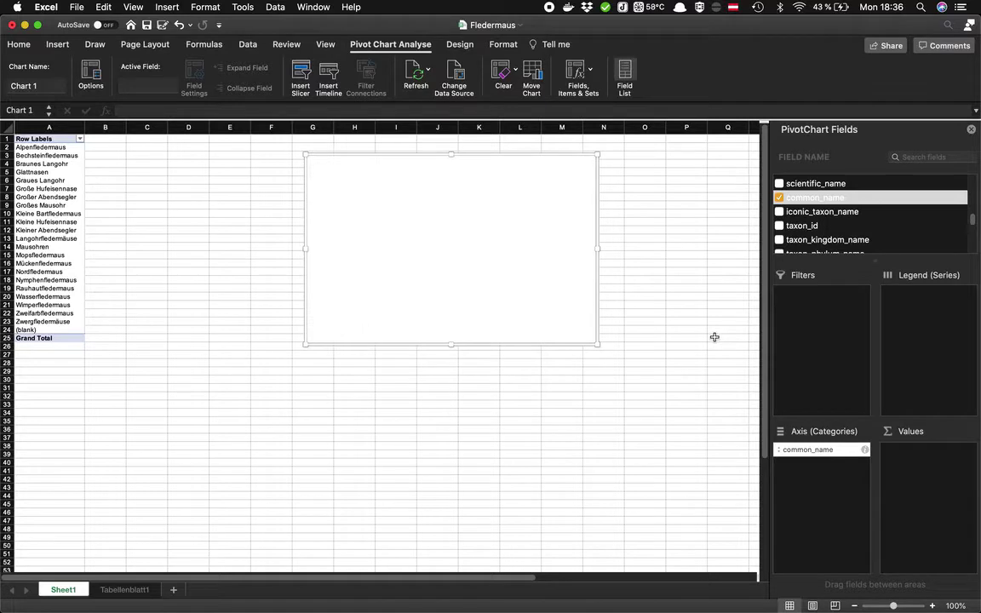
left_click_drag(805, 204, 926, 467)
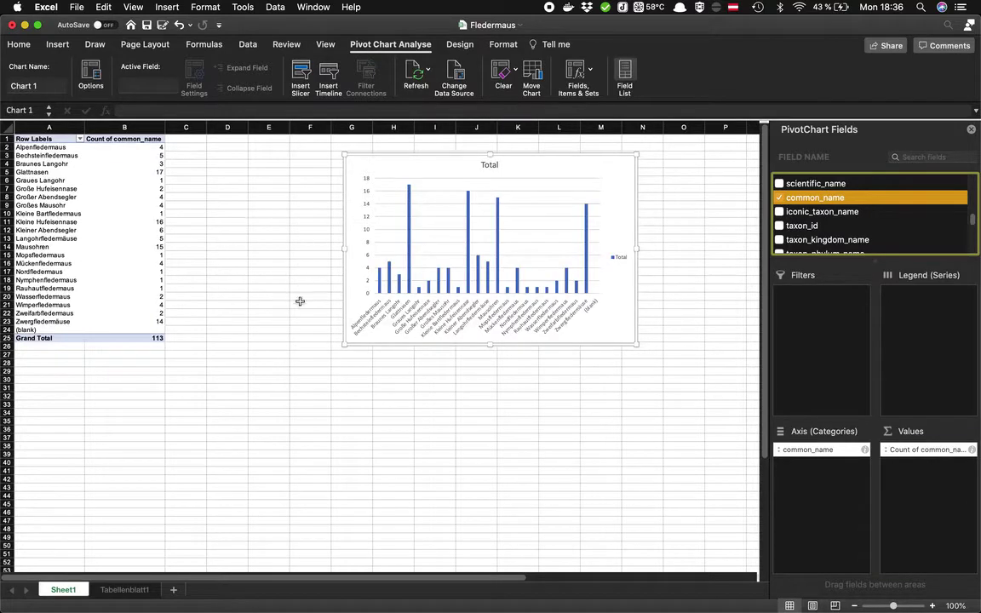
- Deselect the chart, return to the Tabellenblatt1 observations sheet, and show the Insert ribbon
left_click(268, 304)
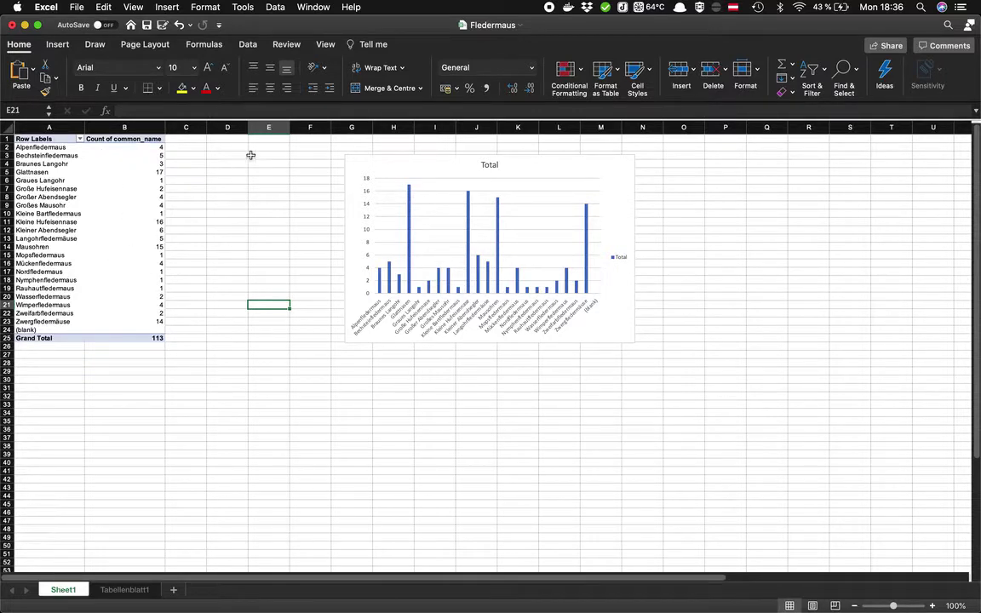
left_click(251, 48)
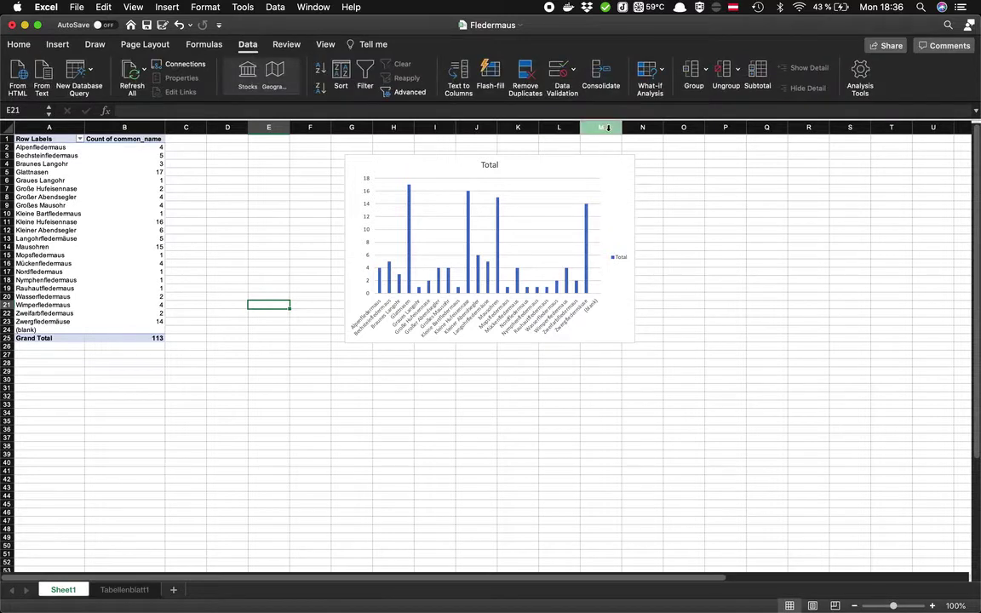
left_click(283, 44)
left_click(217, 47)
left_click(248, 44)
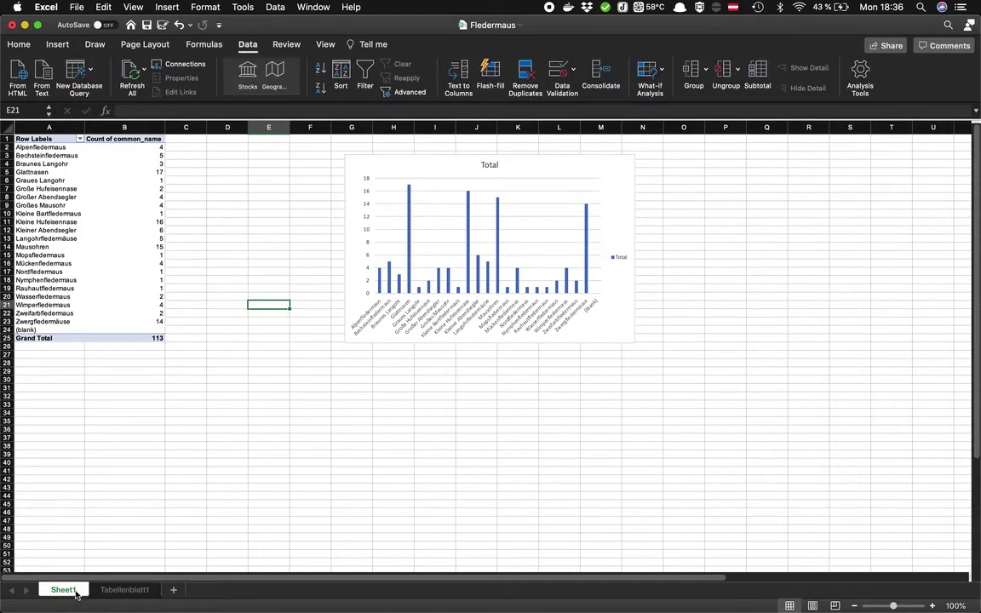
left_click(107, 591)
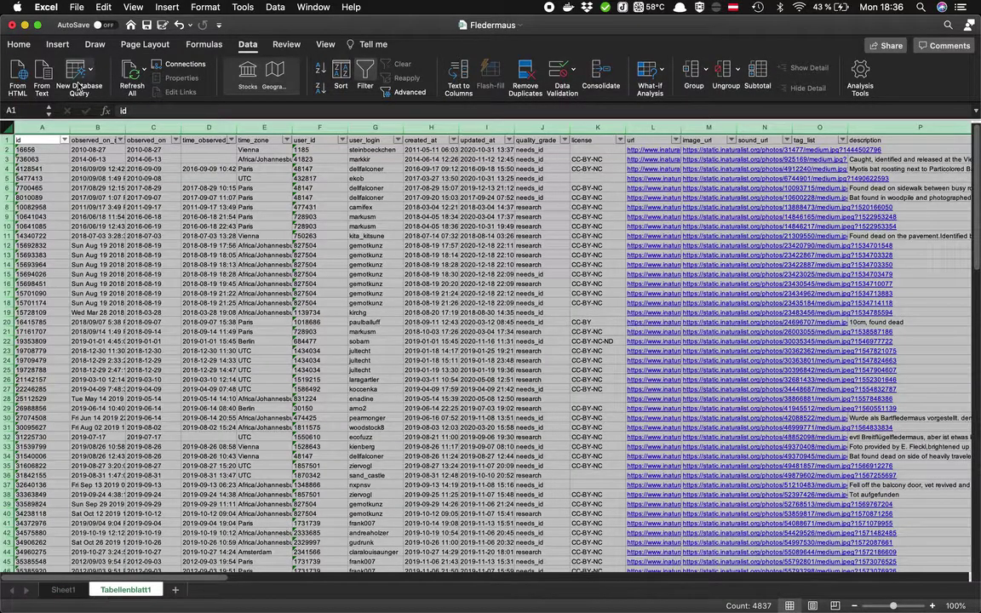
left_click(57, 44)
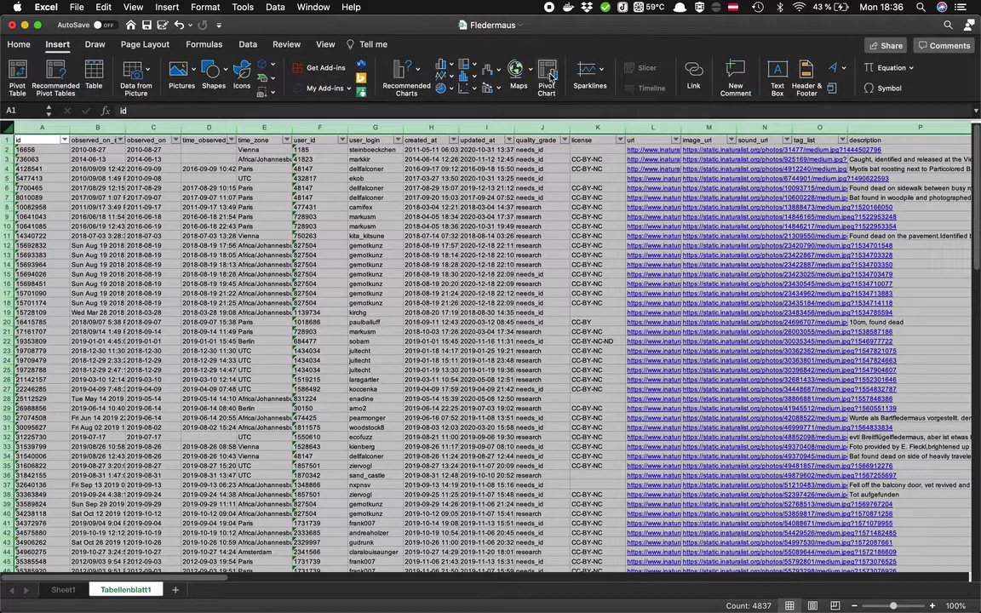
- Insert a PivotTable on a new worksheet and rename the sheets Chart and Pivot Tabelle
left_click(19, 83)
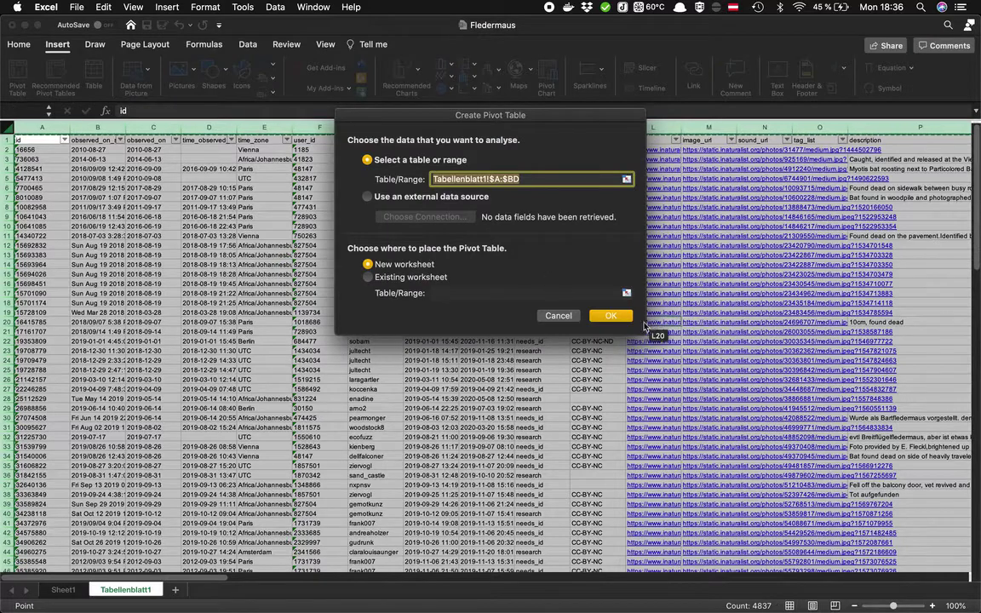
left_click(619, 315)
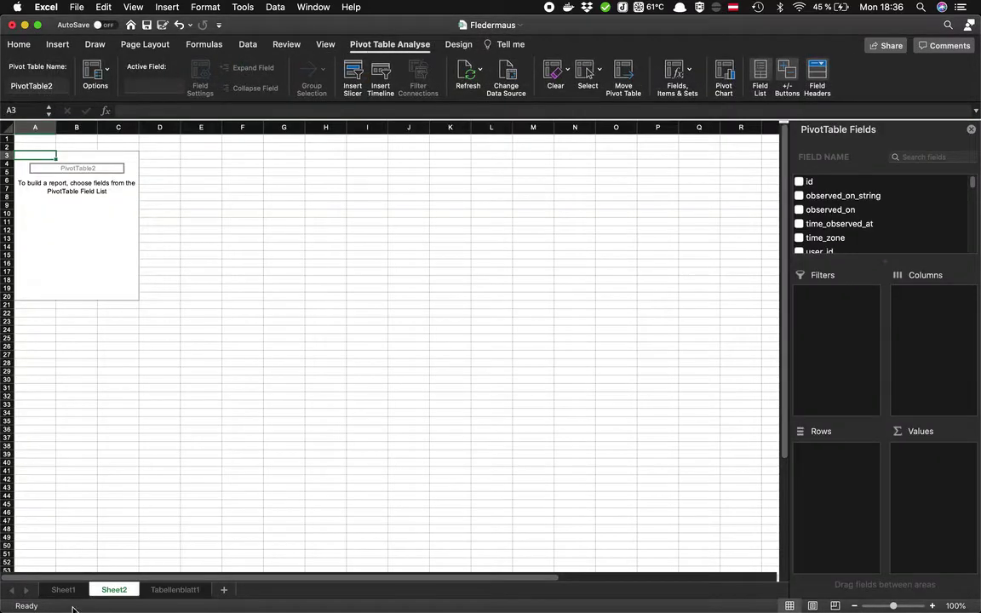
left_click(63, 589)
double_click(63, 589)
type("C")
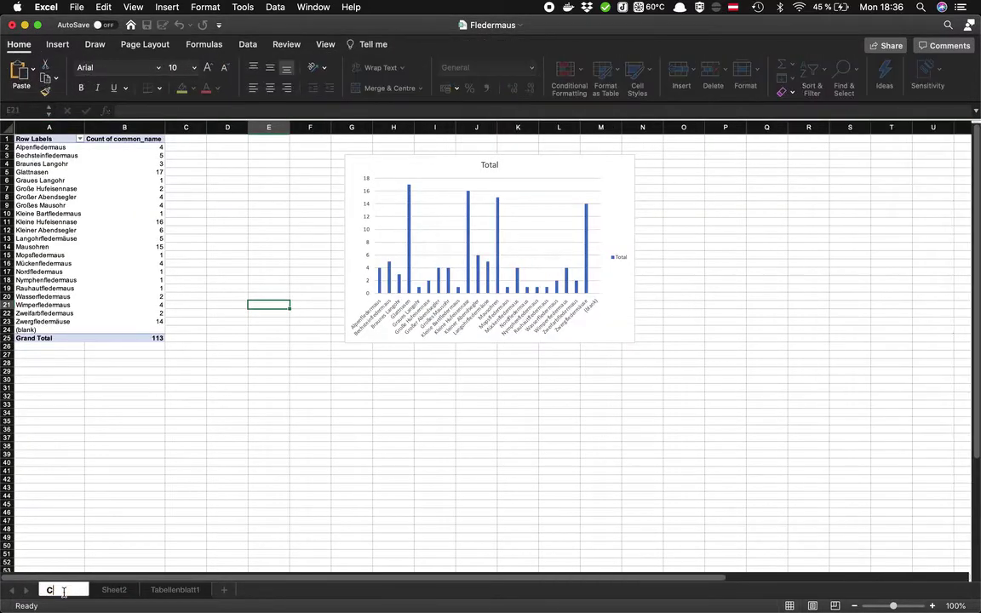
type("hart")
key("Return")
left_click(114, 589)
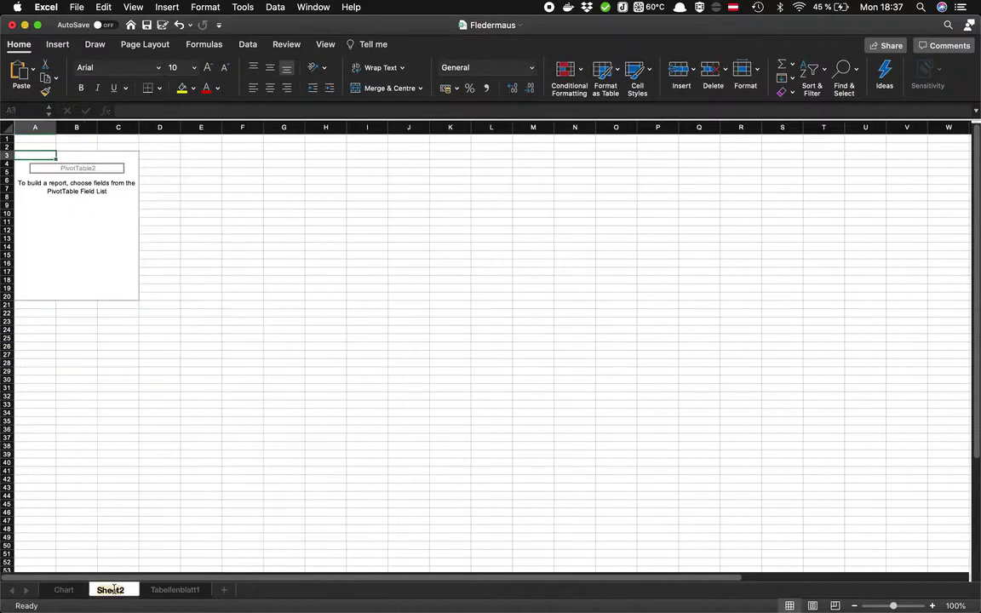
double_click(113, 590)
type("T")
type("ivo")
type("belle")
key("Return")
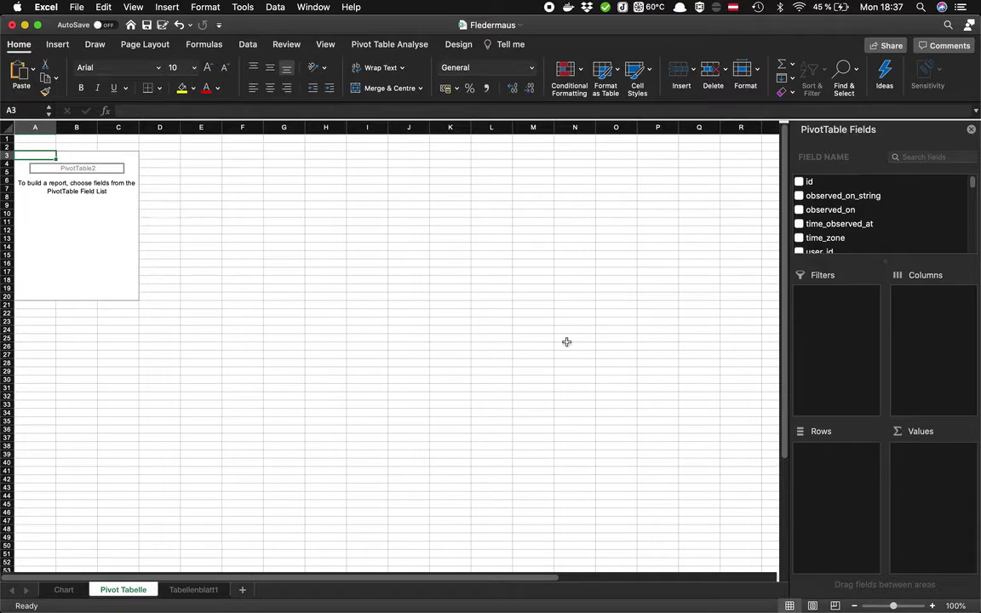
- Add taxon_family_name to both Rows and Values to count observations per family
scroll(900, 226, "down", 5)
scroll(900, 225, "down", 3)
scroll(900, 226, "down", 3)
scroll(900, 226, "down", 3)
scroll(899, 226, "down", 2)
scroll(899, 228, "down", 1)
scroll(899, 227, "down", 2)
scroll(900, 227, "down", 1)
scroll(899, 227, "down", 1)
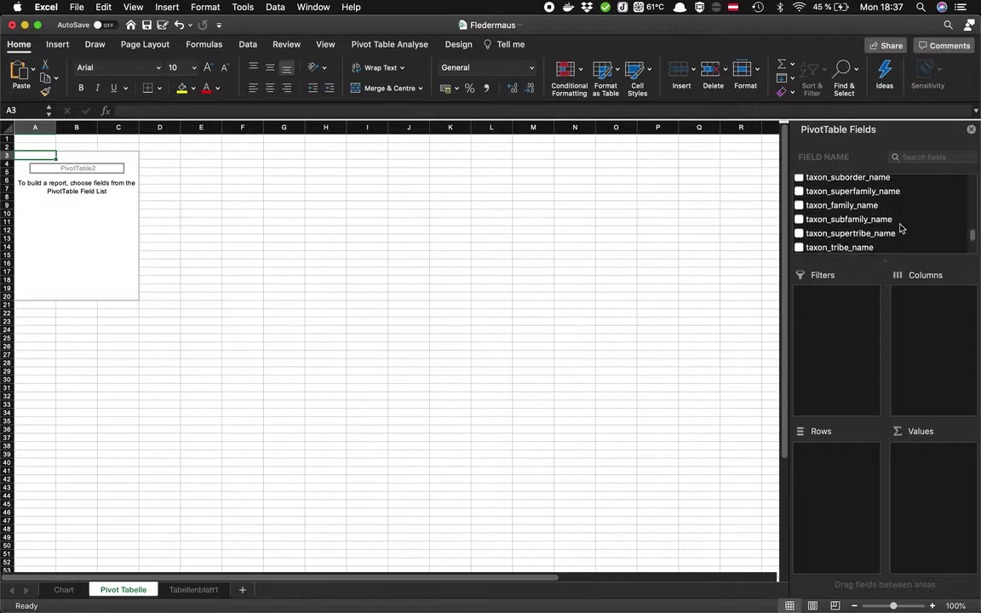
left_click(860, 204)
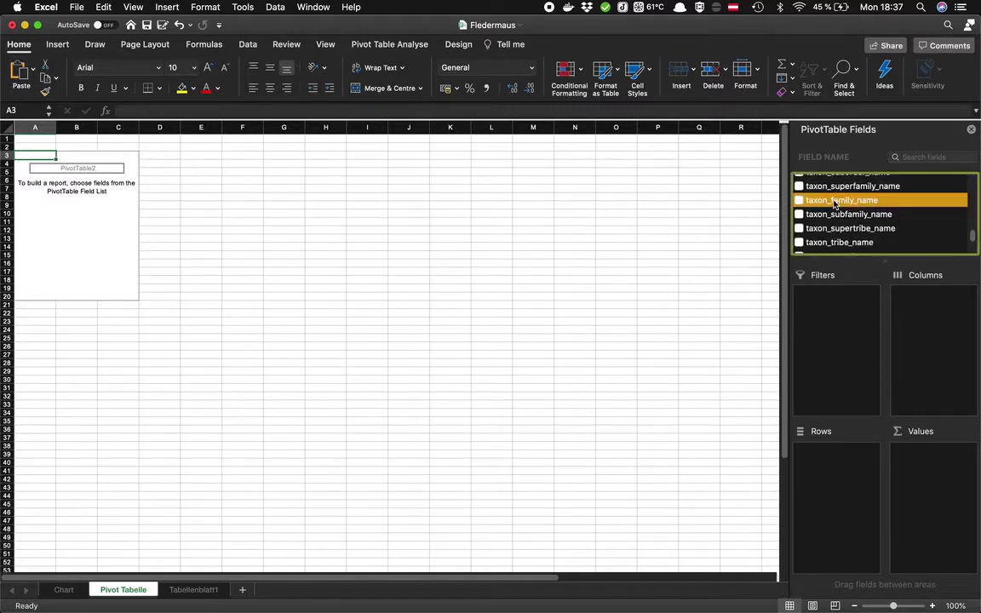
left_click_drag(830, 202, 846, 478)
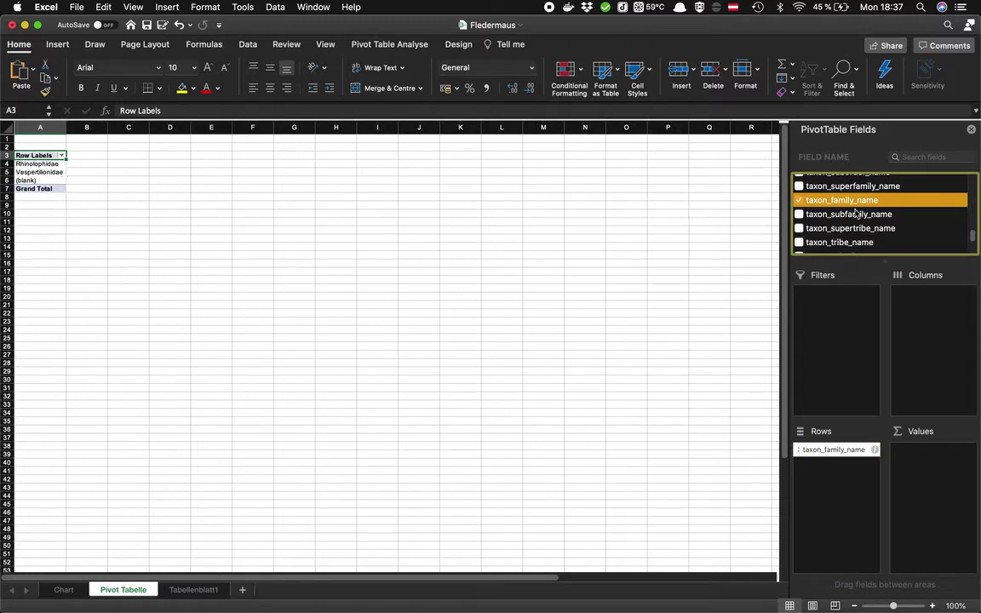
left_click_drag(860, 204, 923, 464)
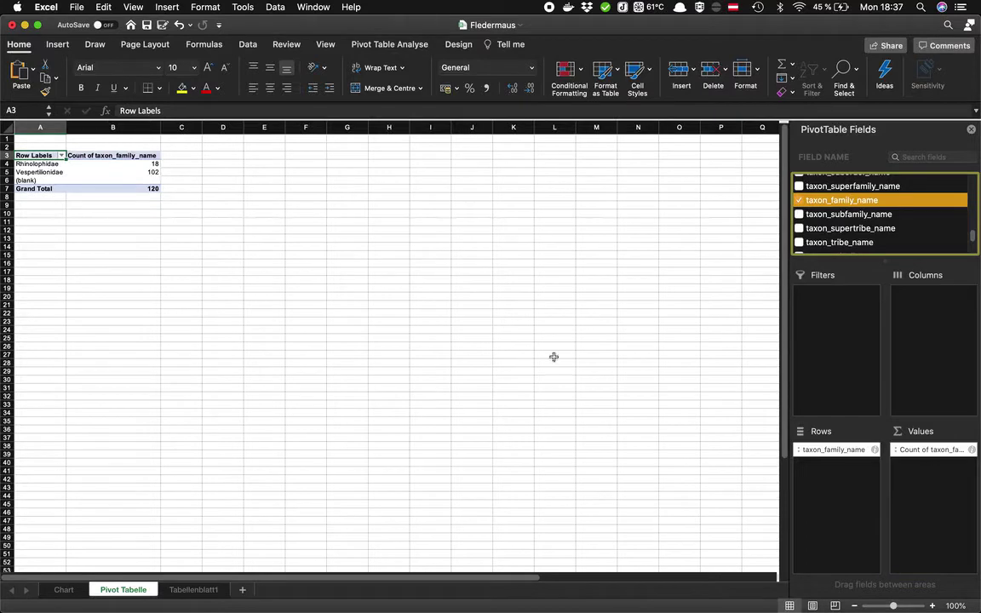
- Verify the counts Rhinolophidae 18 and Vespertilionidae 102, then return to the Chart sheet
left_click(114, 173)
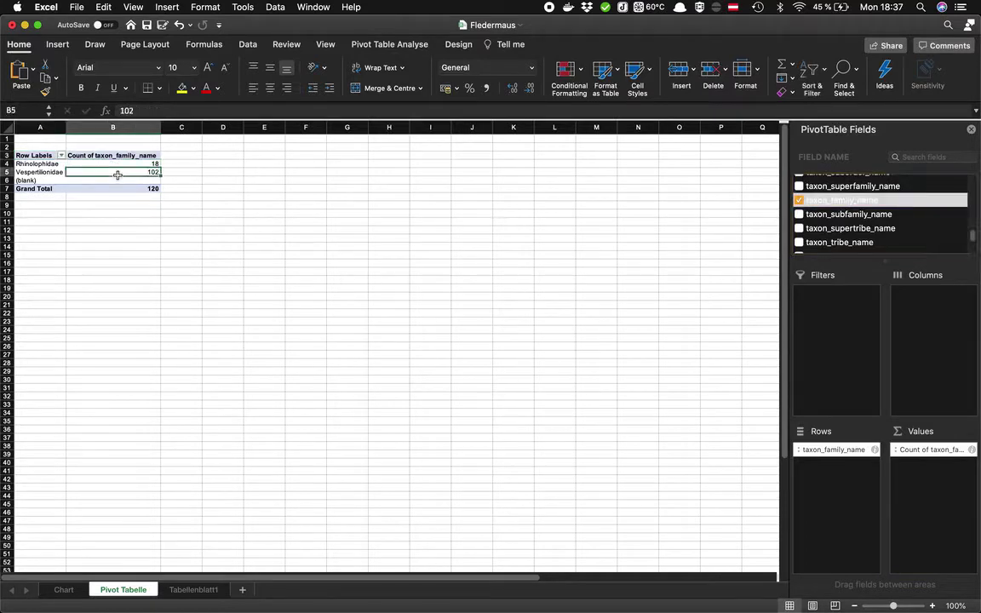
left_click(128, 164)
left_click(130, 173)
left_click(136, 163)
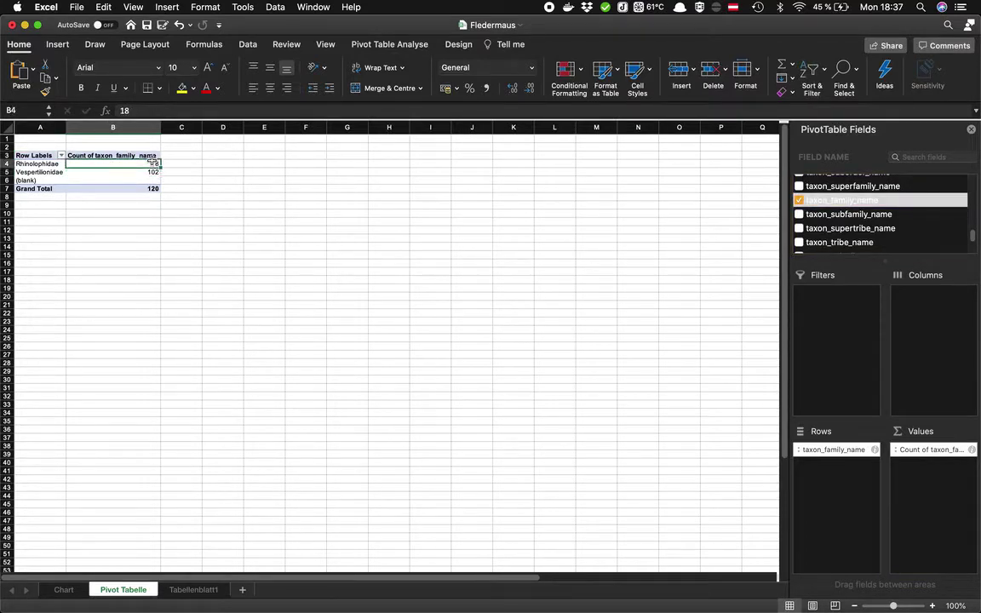
left_click(140, 172)
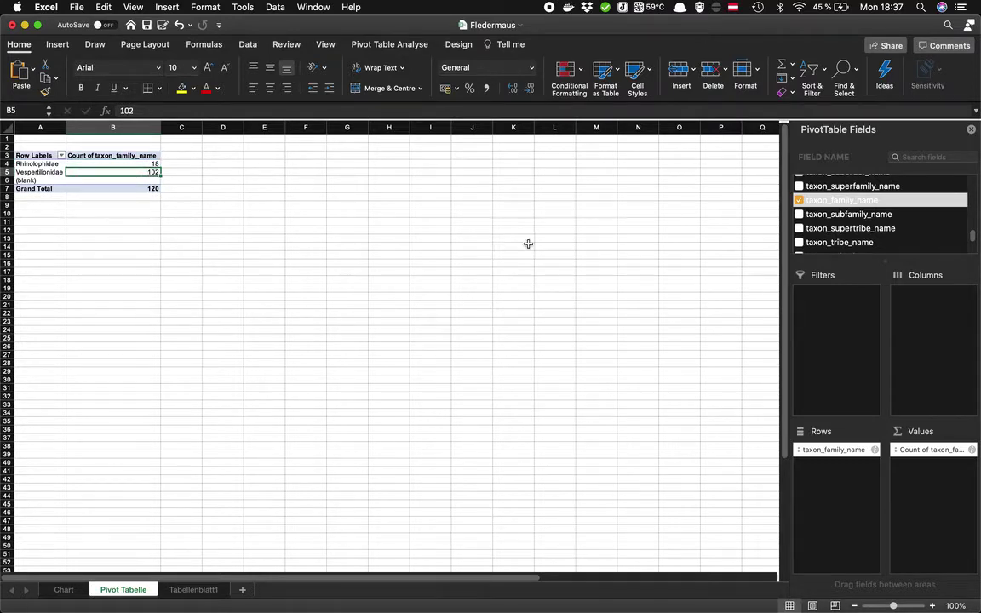
scroll(888, 219, "down", 3)
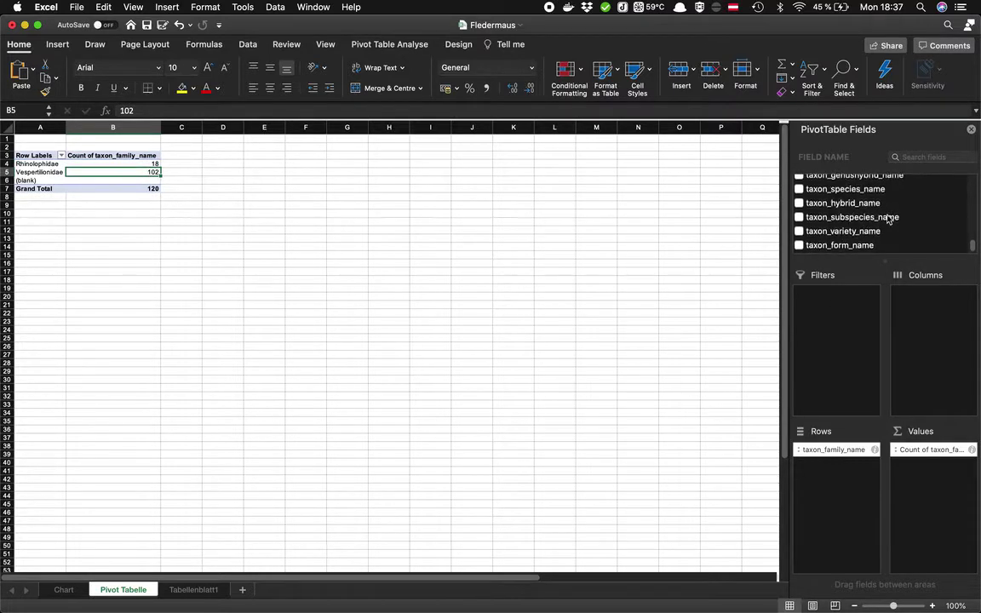
scroll(888, 219, "up", 8)
scroll(887, 219, "up", 5)
scroll(887, 219, "up", 1)
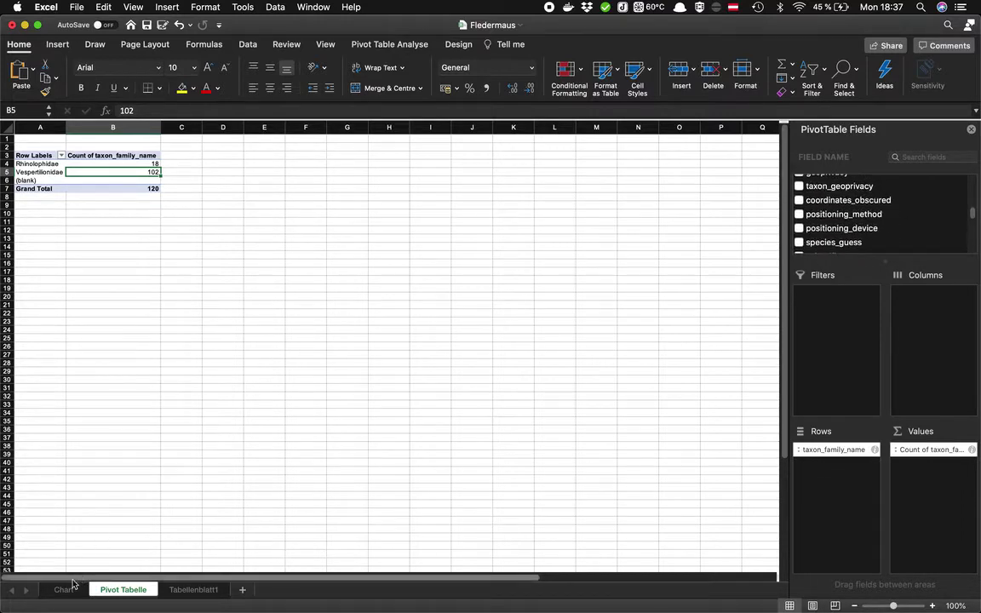
left_click(64, 589)
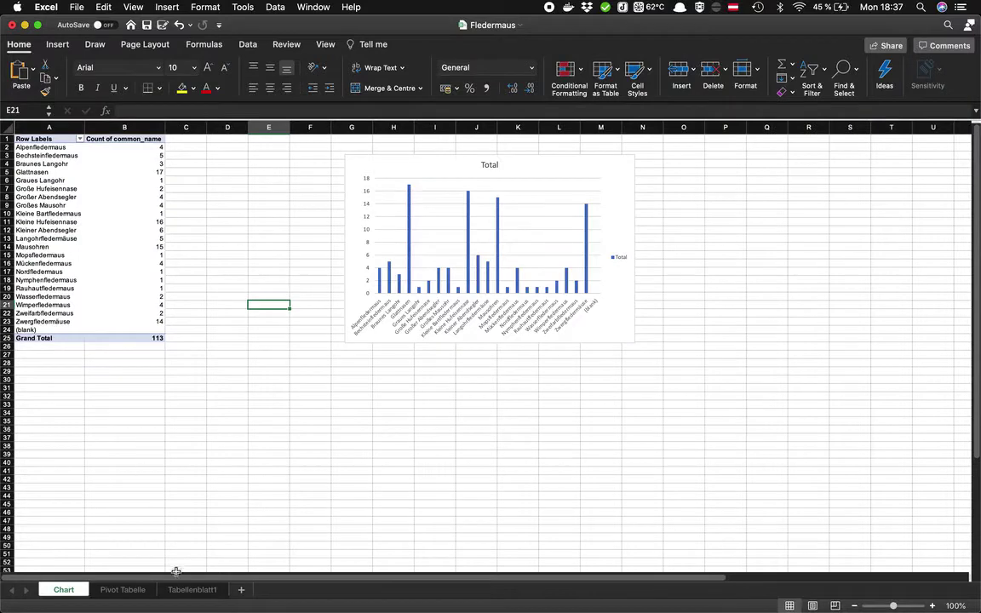
- Rename the raw observation data sheet to Daten
left_click(183, 588)
double_click(184, 588)
type("D")
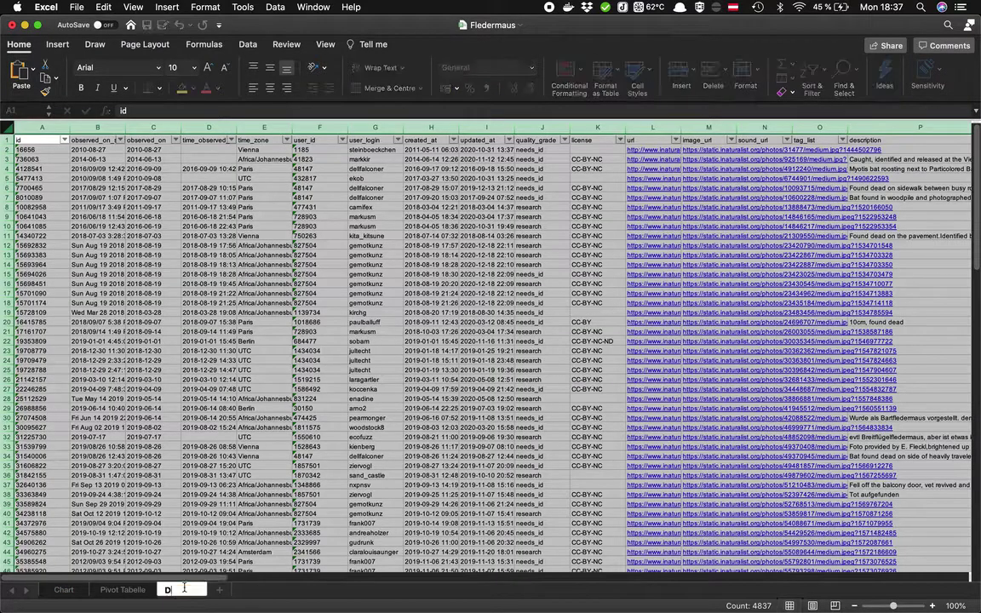
type("aten")
key("Return")
- Filter the quality_grade column to keep only research-grade observations
left_click(270, 303)
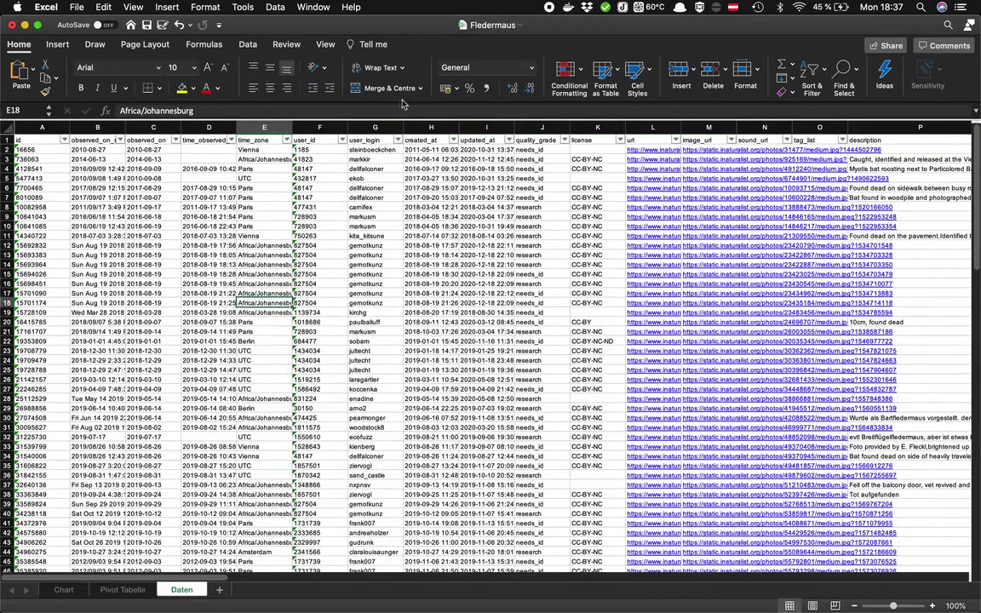
left_click(565, 140)
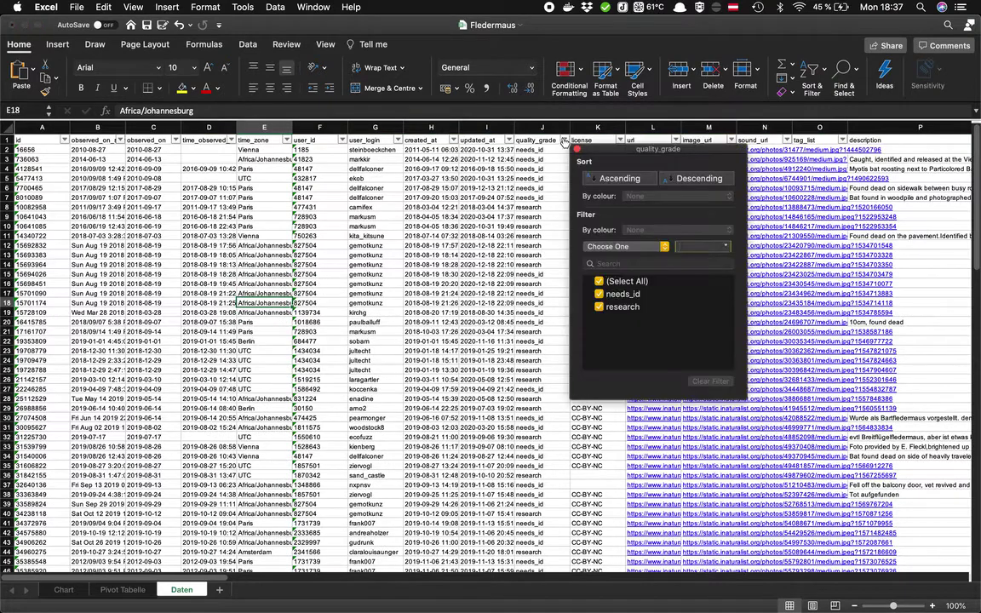
left_click(599, 293)
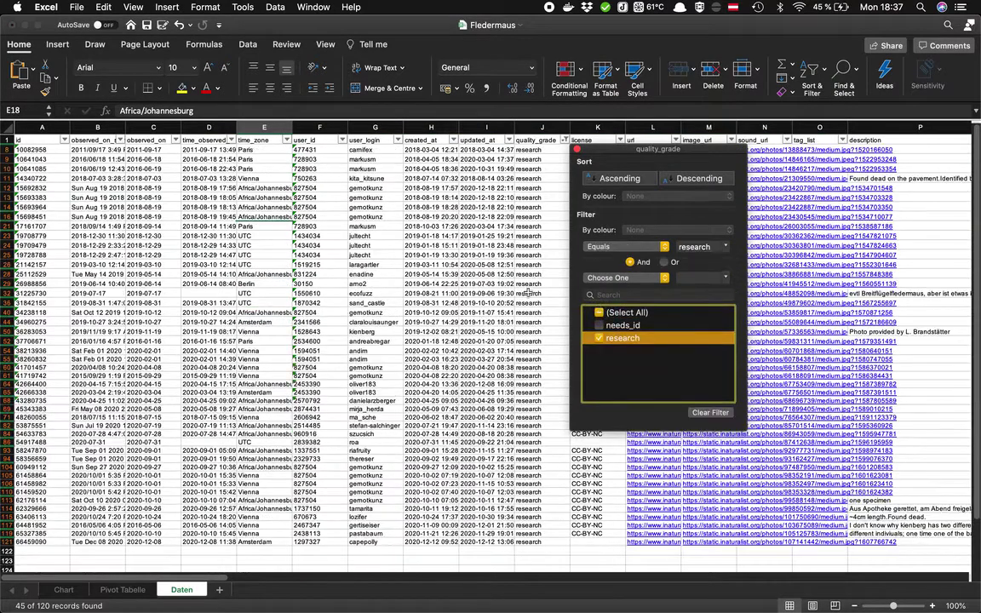
left_click(521, 294)
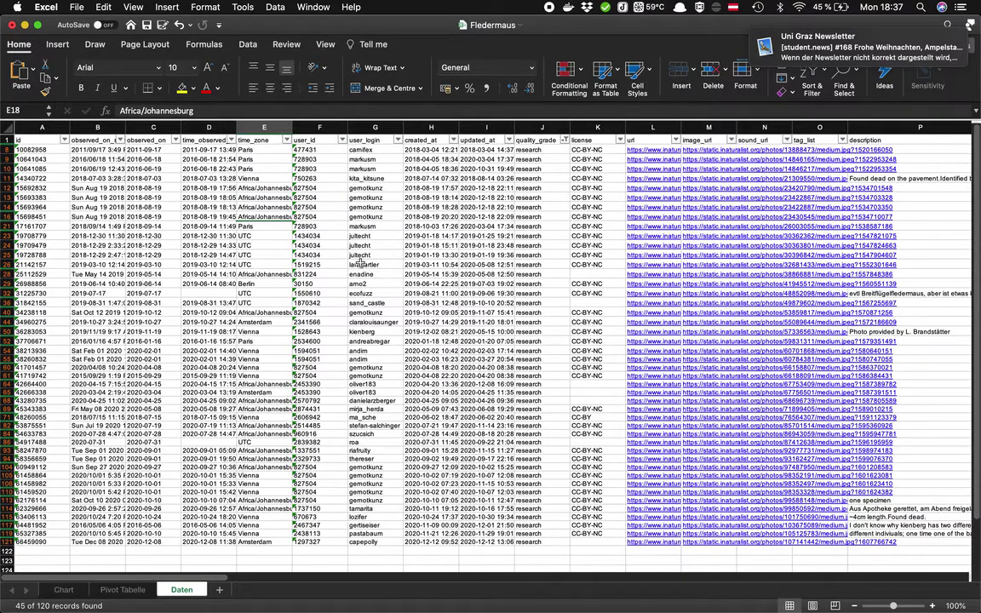
- Hide the quality_grade, license, identification count and captive_cultivated columns
scroll(379, 259, "right", 3)
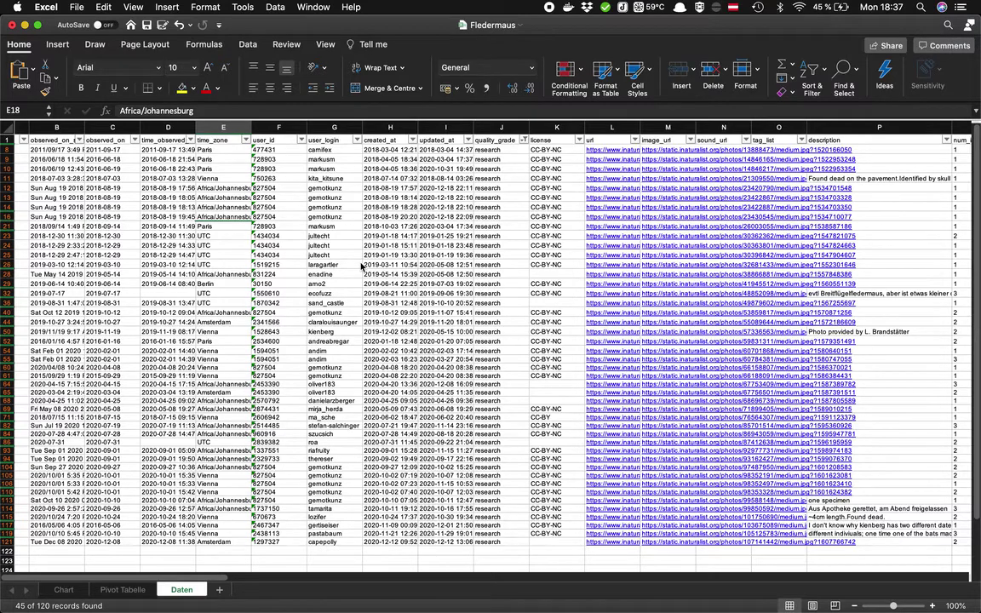
scroll(361, 267, "right", 2)
left_click(399, 127)
left_click(456, 127)
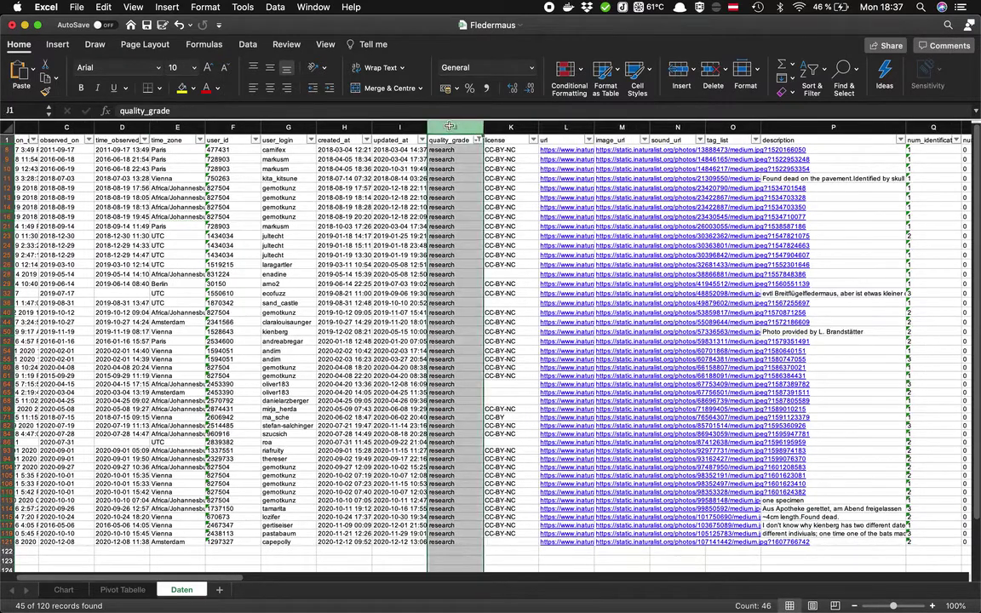
left_click(508, 126)
scroll(528, 125, "right", 1)
scroll(562, 122, "right", 2)
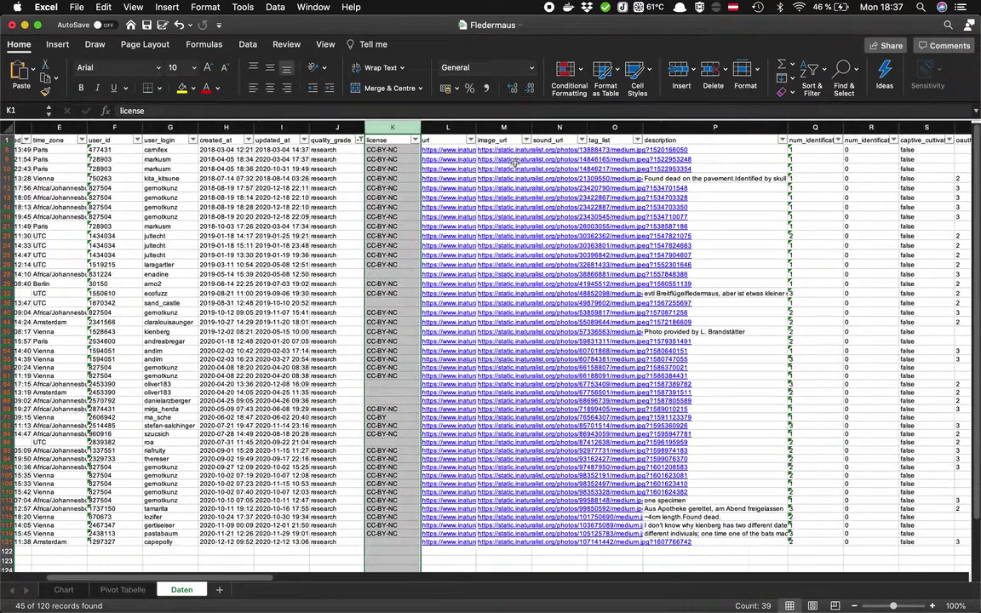
scroll(596, 120, "right", 2)
left_click(659, 126, "super")
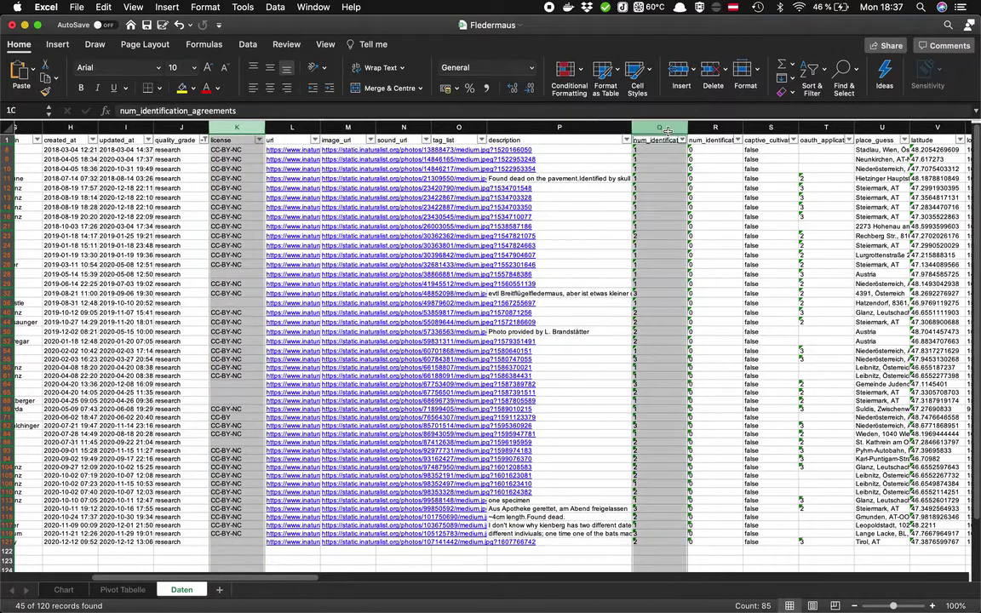
left_click(715, 127, "super")
left_click(762, 126, "super")
right_click(763, 128)
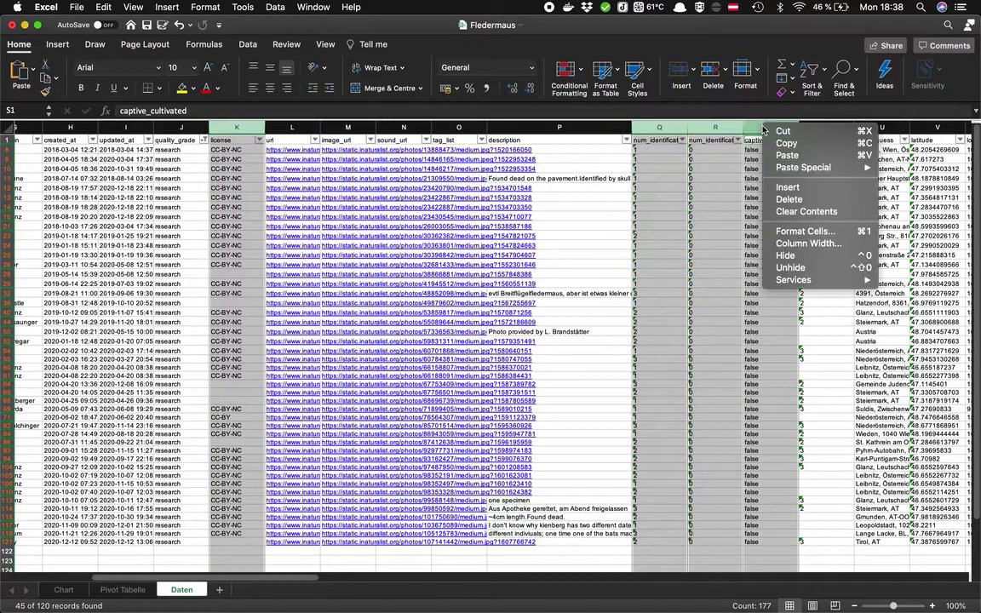
left_click(784, 257)
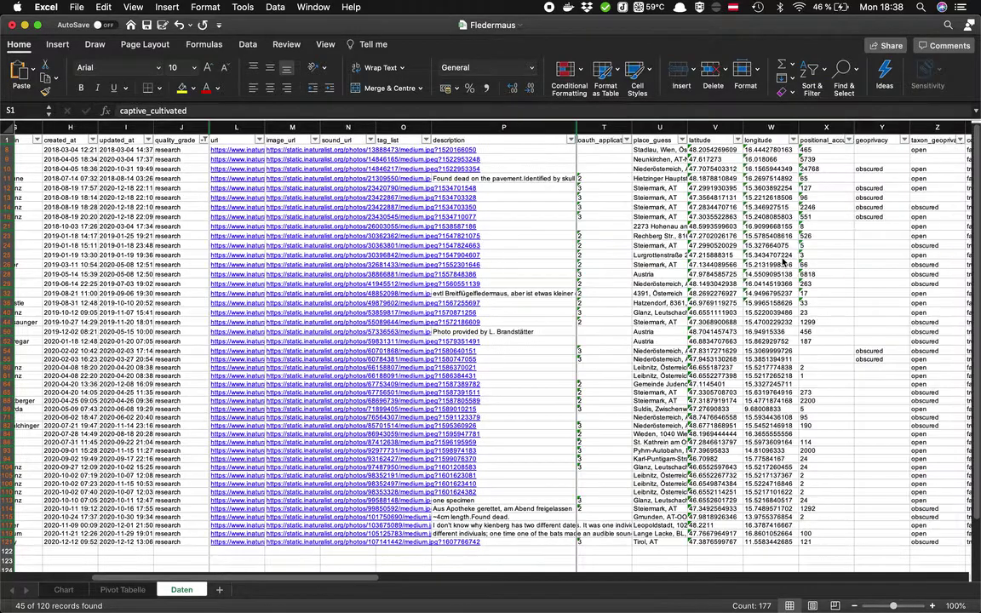
left_click(607, 245)
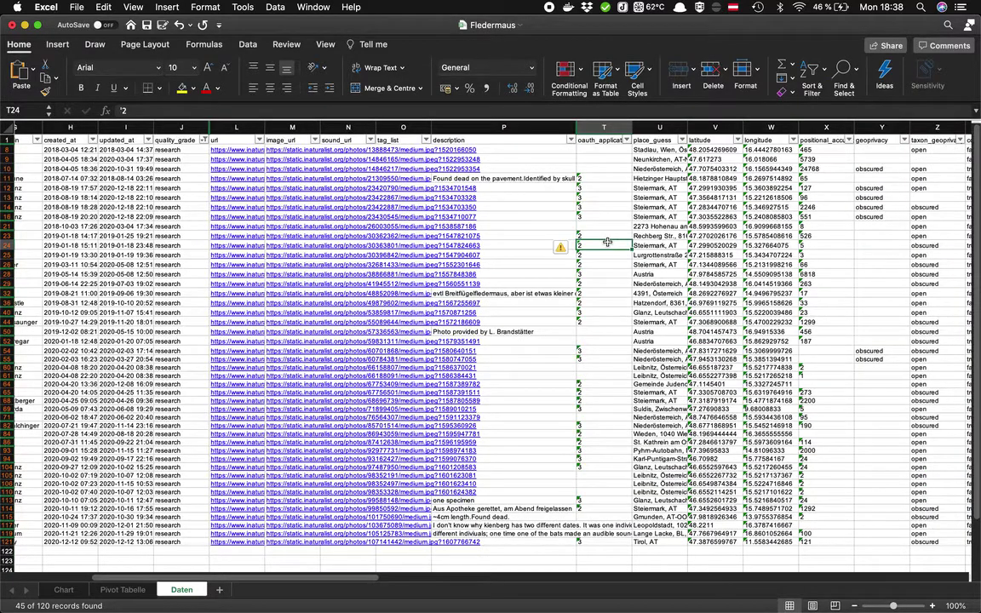
- Look across the remaining filtered columns, then switch to the Google Sheets spreadsheet in Chrome
scroll(606, 242, "right", 1)
scroll(607, 242, "right", 4)
scroll(607, 243, "right", 4)
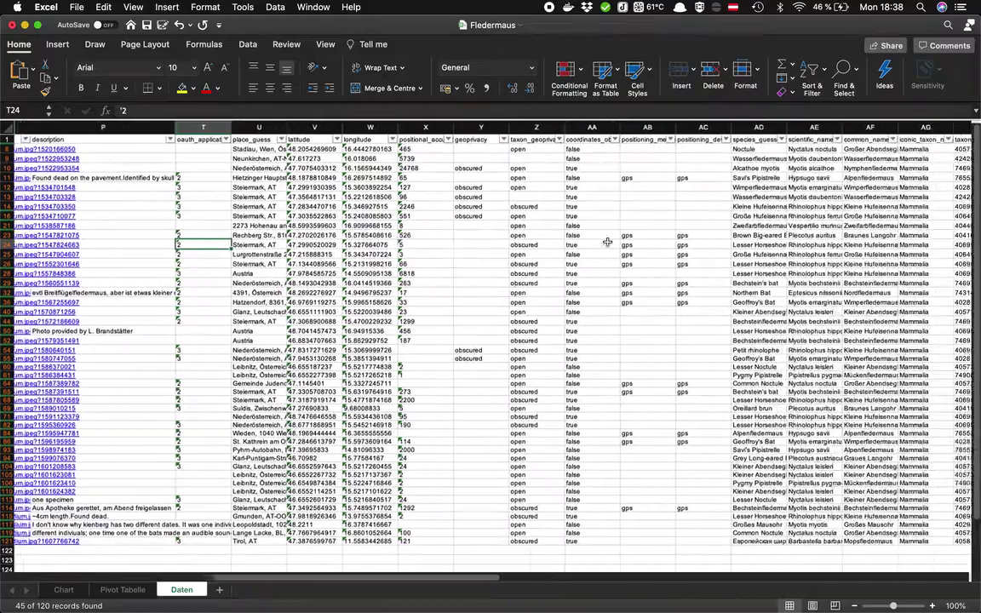
scroll(607, 243, "right", 4)
scroll(413, 179, "right", 3)
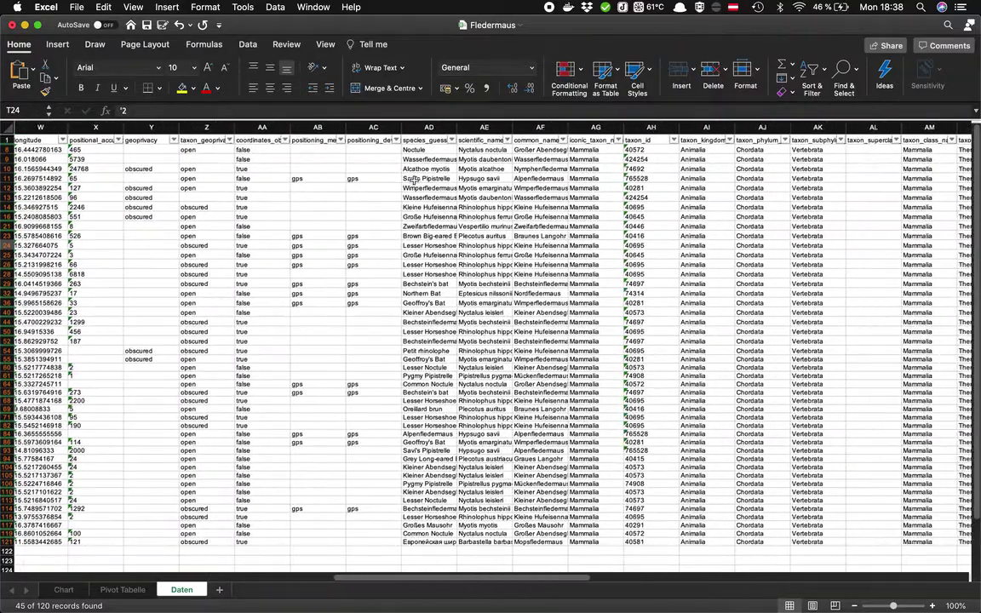
scroll(413, 180, "right", 2)
scroll(413, 179, "right", 4)
scroll(413, 180, "right", 3)
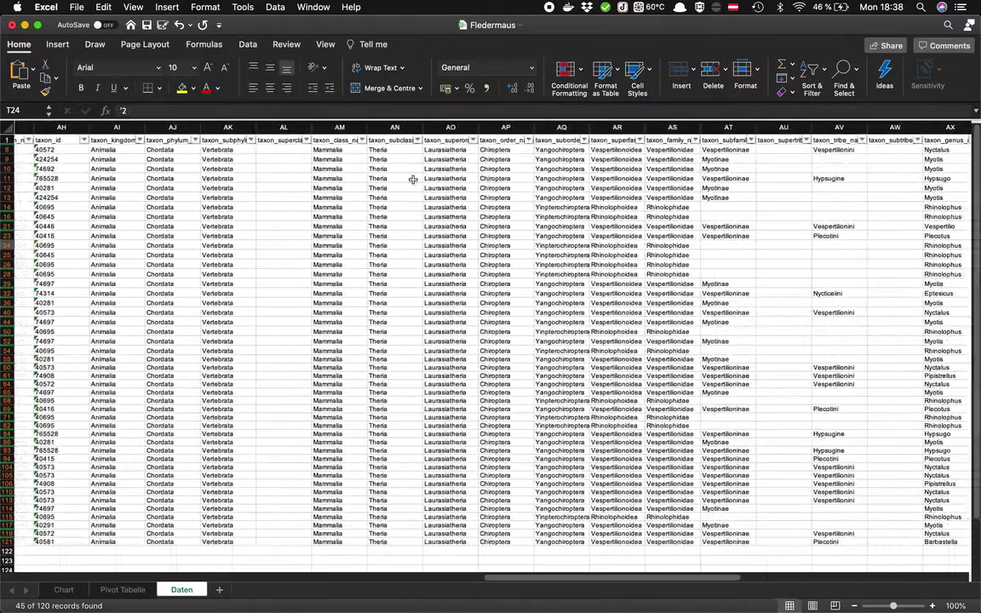
scroll(413, 179, "right", 2)
scroll(413, 180, "right", 3)
scroll(413, 180, "right", 2)
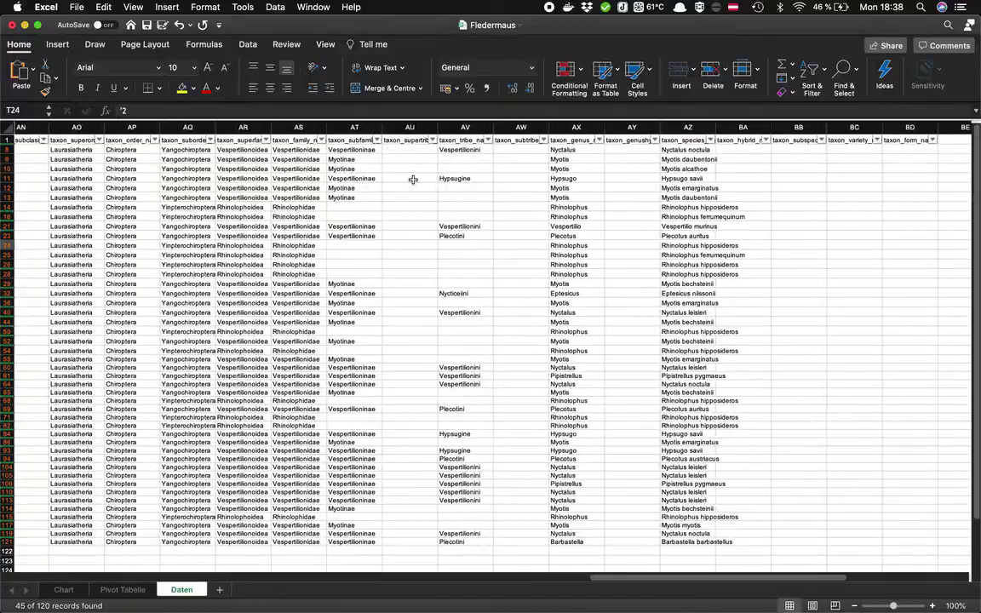
scroll(412, 180, "left", 3)
scroll(413, 180, "left", 5)
scroll(413, 180, "left", 15)
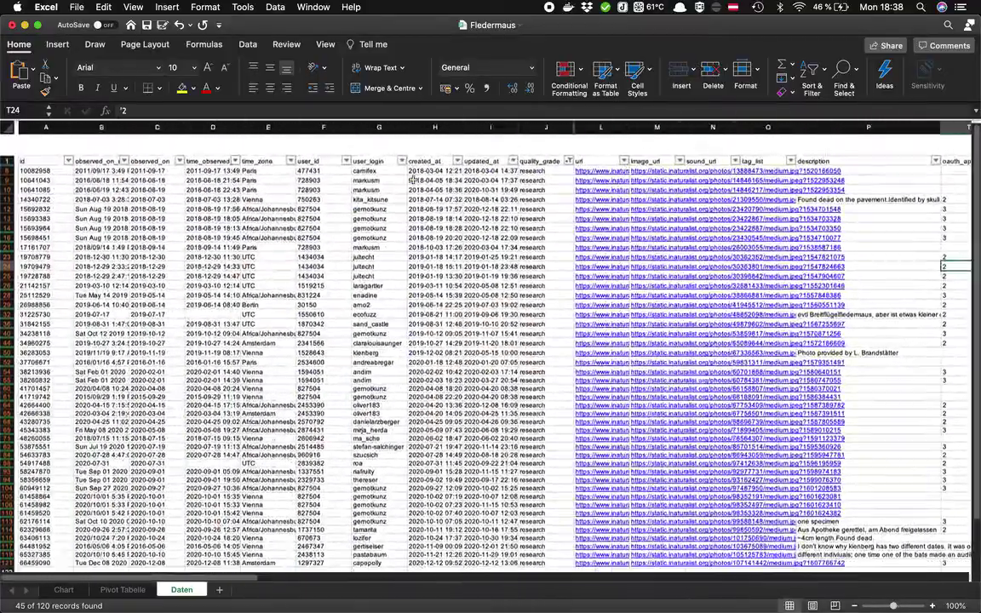
key("ctrl+Right")
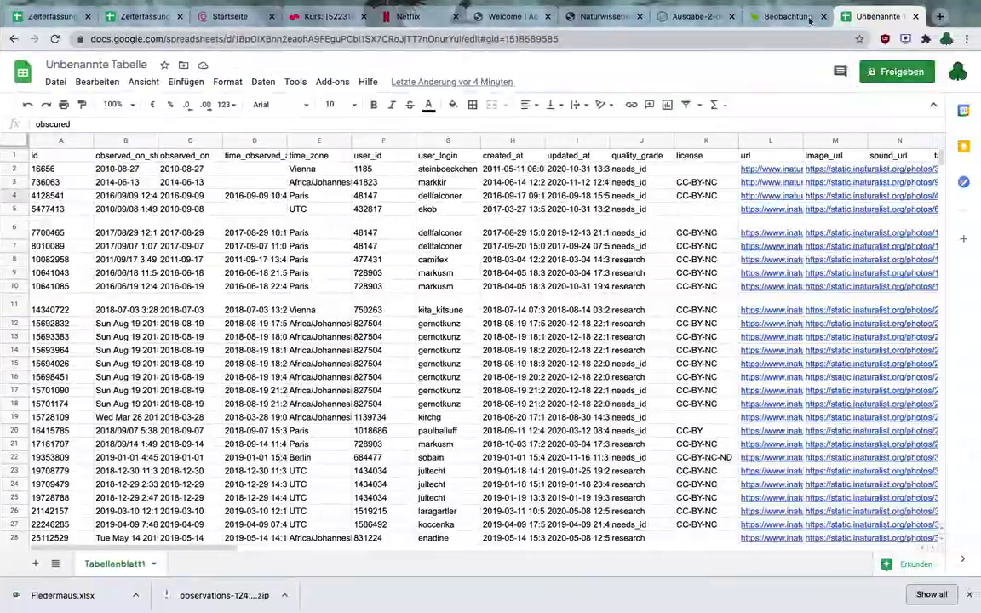
left_click(789, 17)
scroll(332, 426, "down", 5)
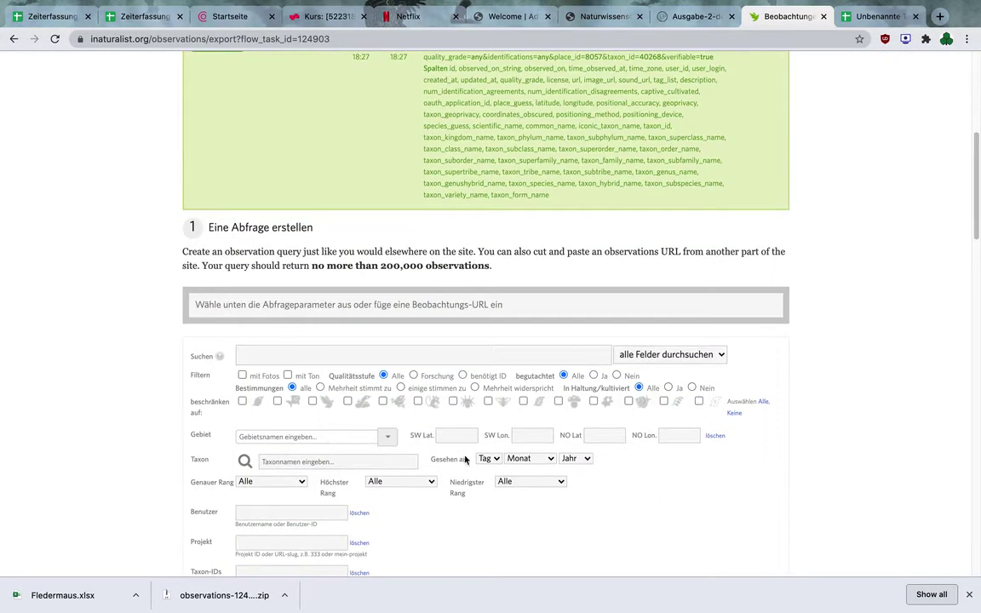
scroll(194, 377, "down", 4)
scroll(195, 377, "down", 2)
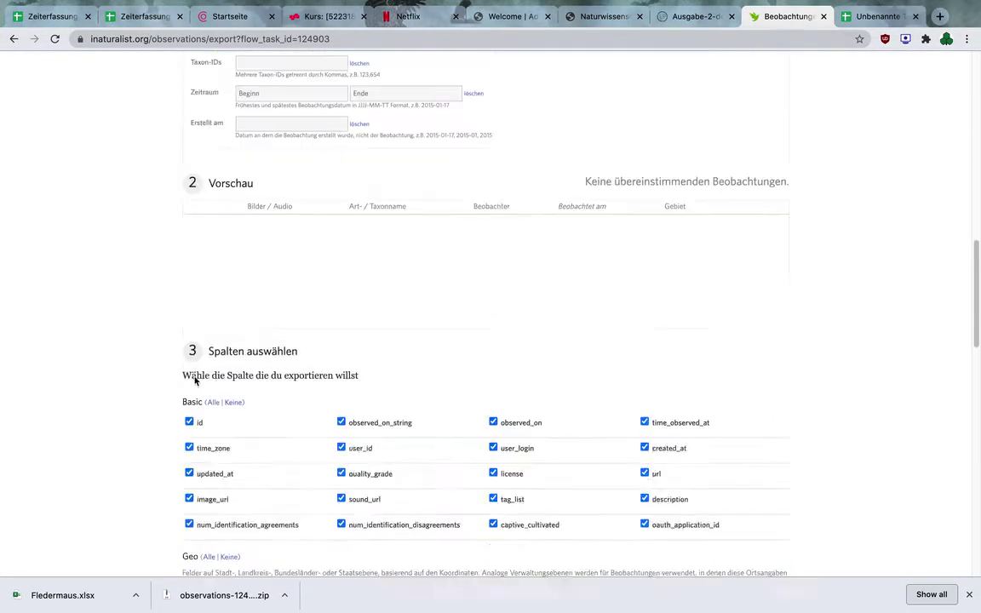
scroll(194, 377, "down", 3)
scroll(313, 431, "down", 2)
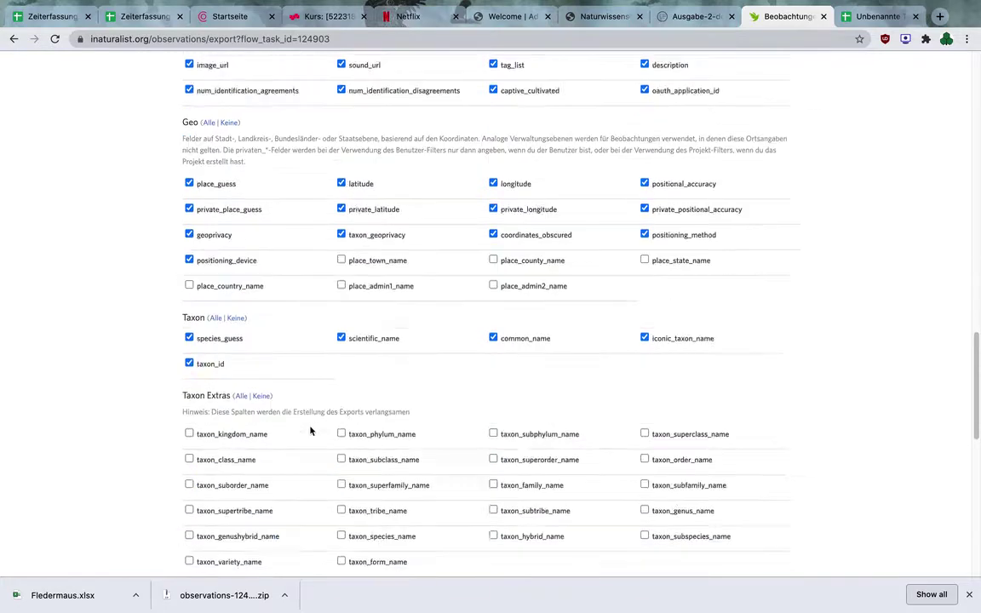
scroll(313, 430, "down", 3)
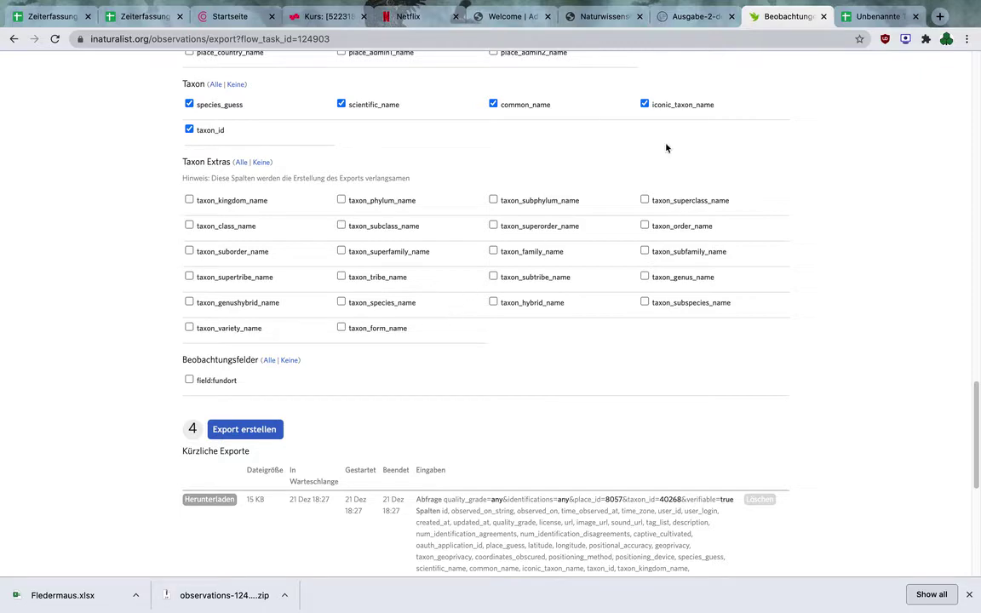
left_click(855, 18)
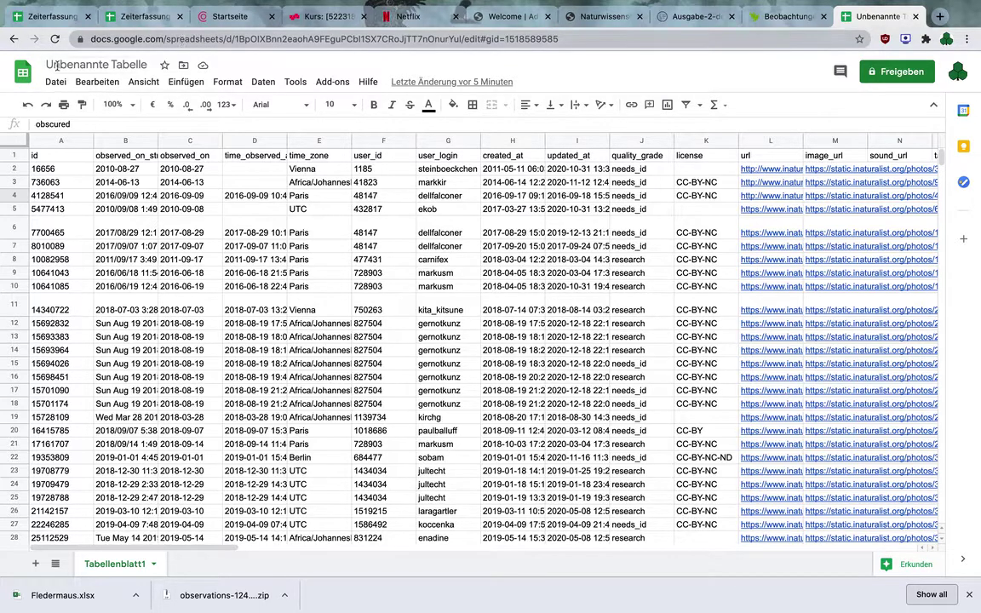
left_click(51, 82)
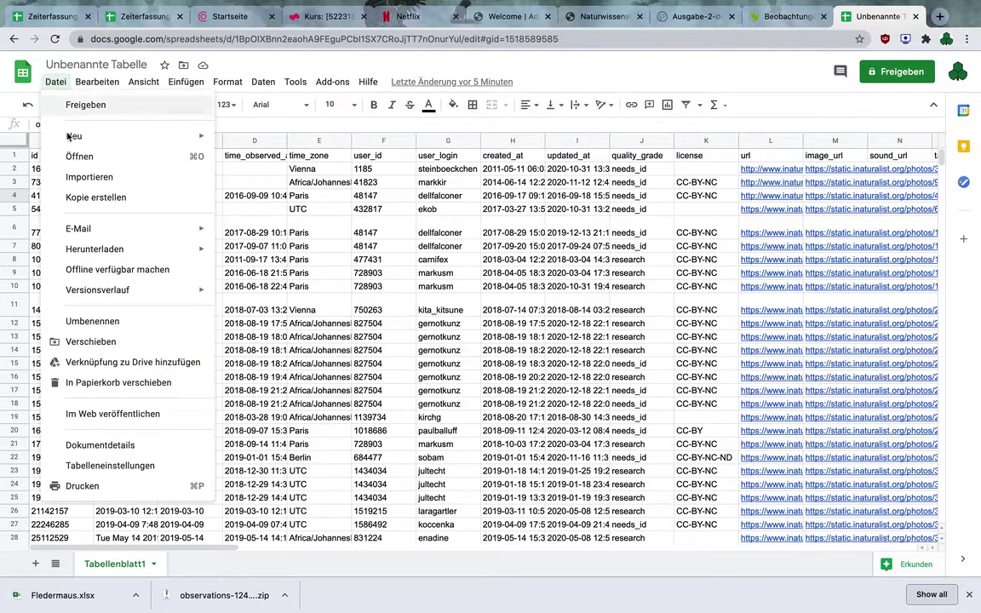
mouse_move(116, 252)
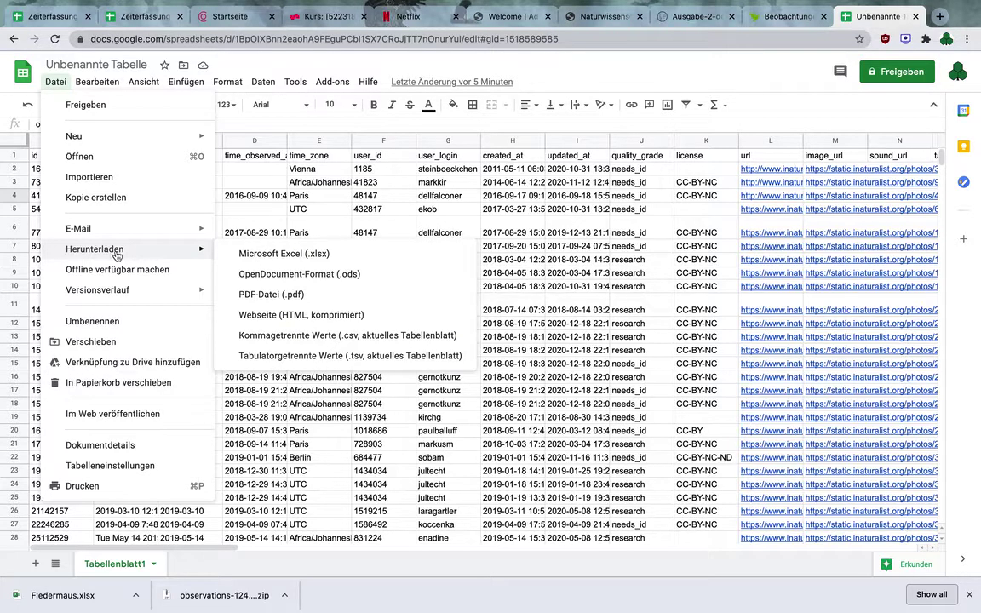
left_click(145, 177)
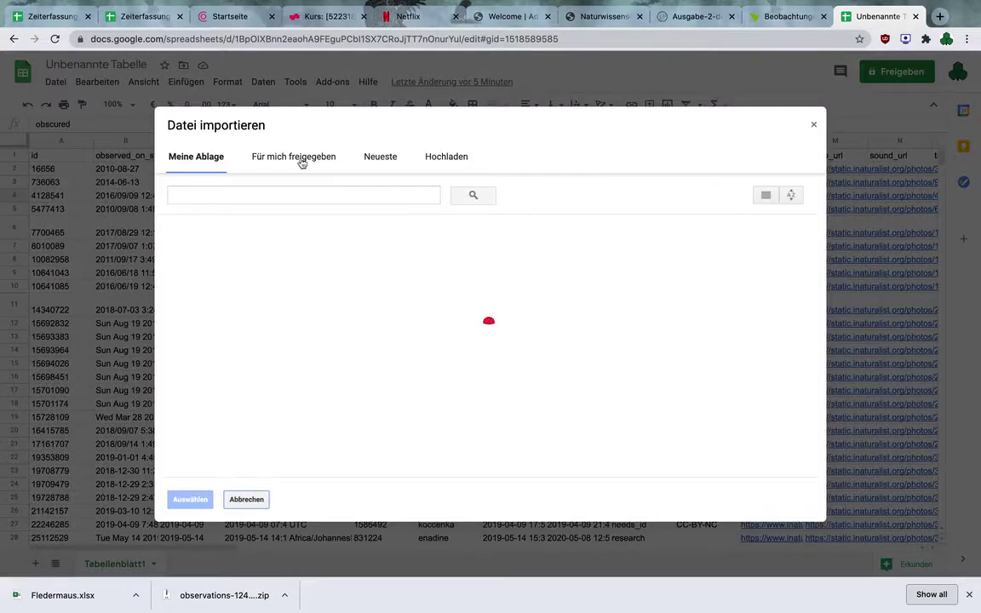
left_click(436, 156)
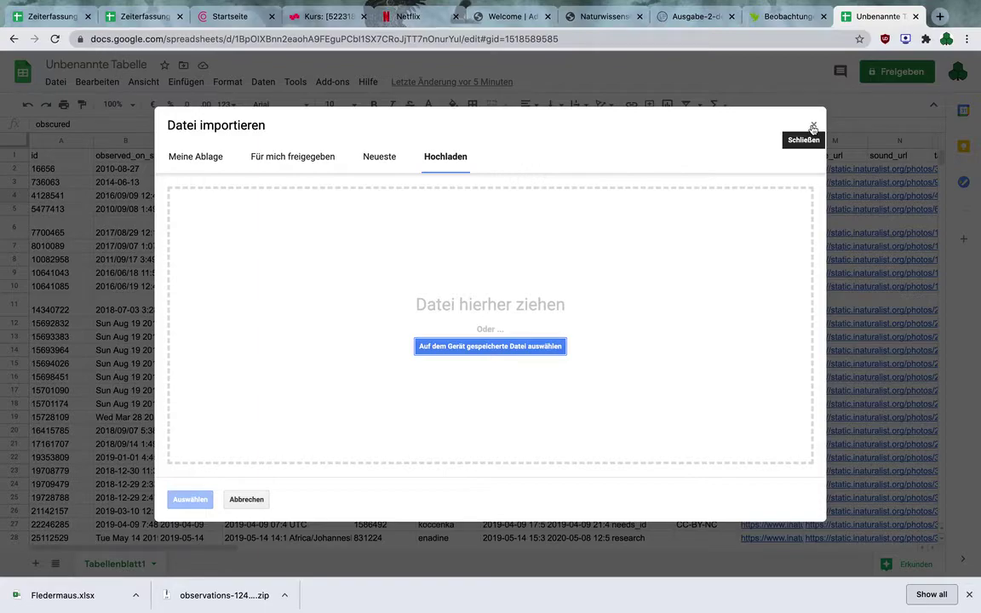
left_click(813, 128)
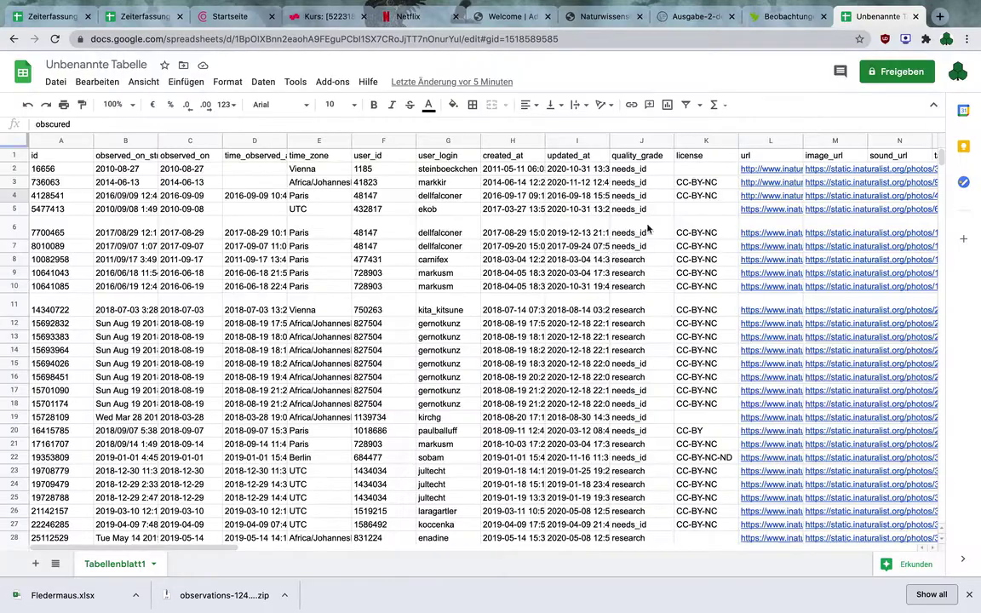
scroll(611, 251, "right", 15)
- Select the whole sheet and look over the download formats in the Datei menu
scroll(611, 251, "left", 5)
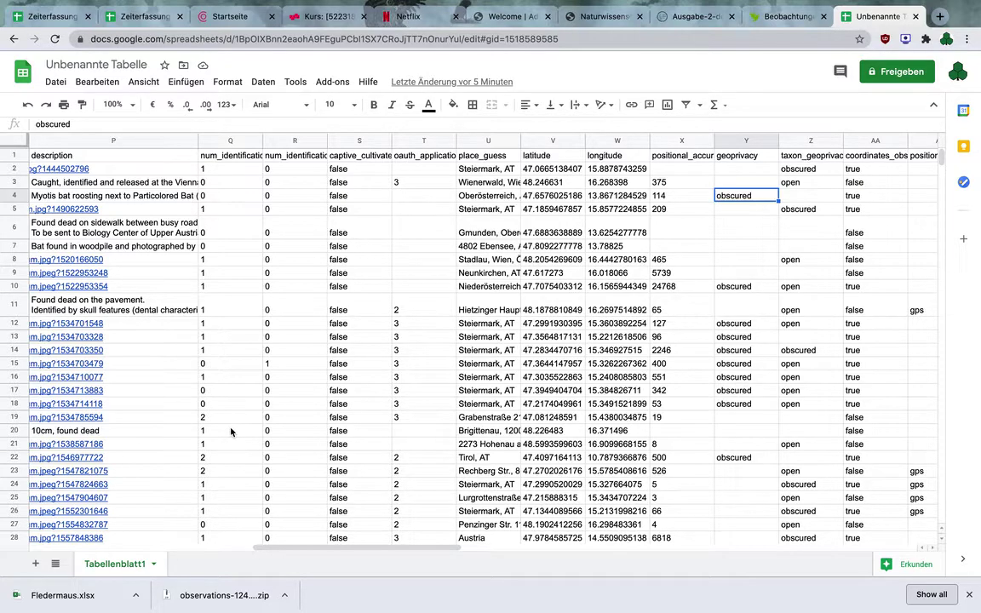
scroll(230, 432, "left", 3)
scroll(230, 432, "left", 10)
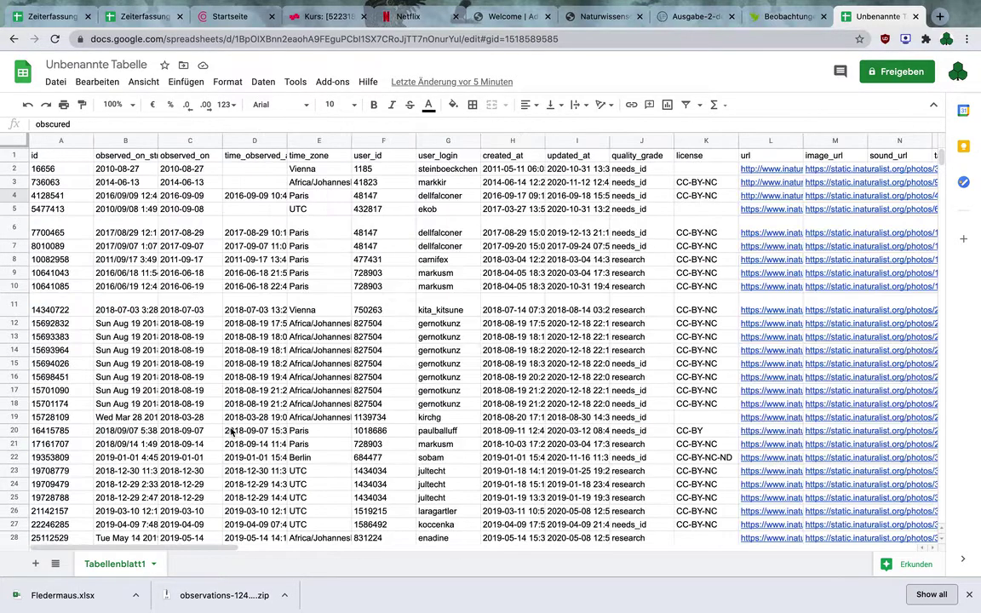
left_click(12, 139)
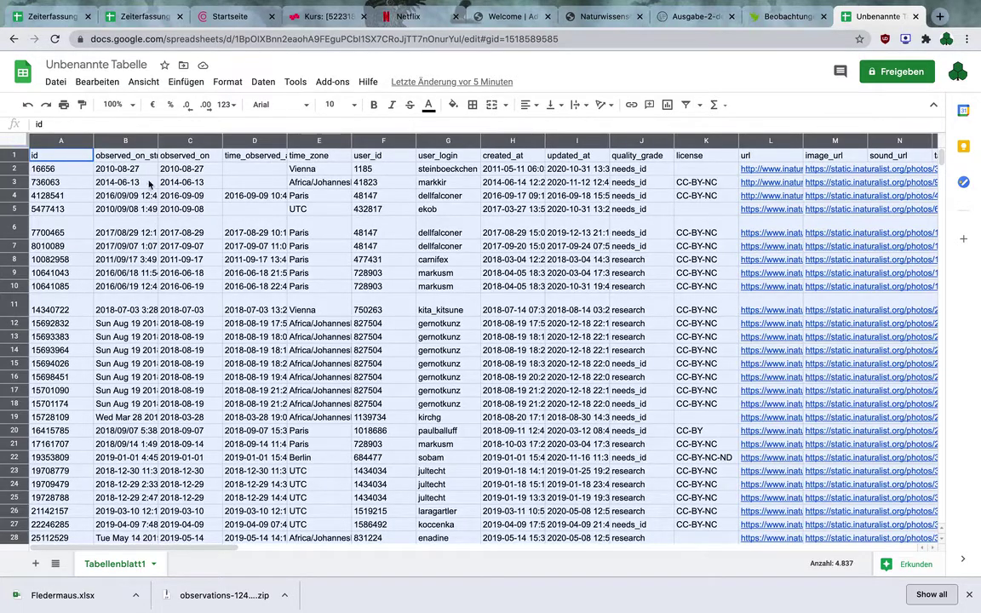
left_click(56, 82)
mouse_move(143, 254)
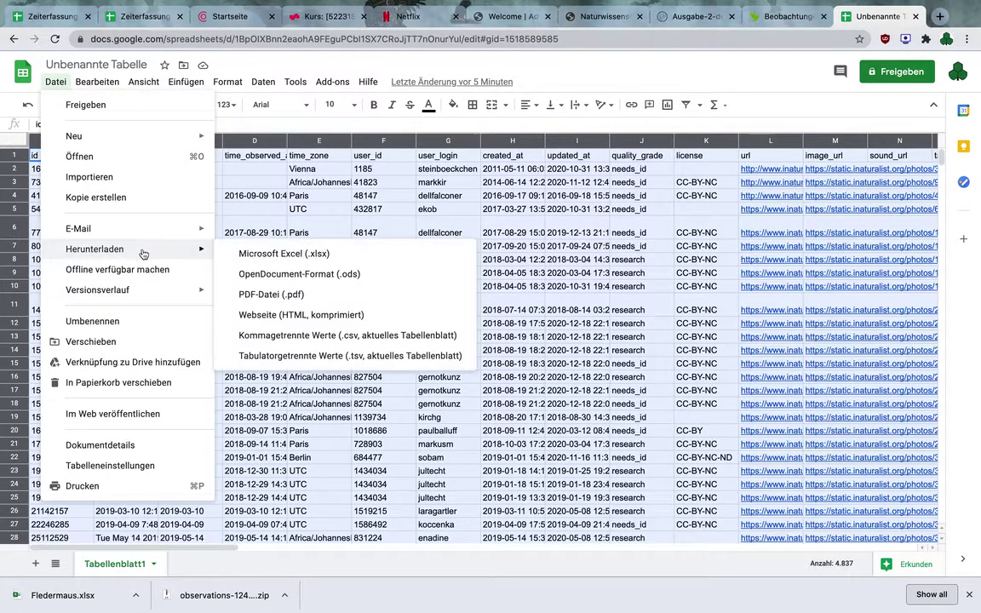
left_click(296, 213)
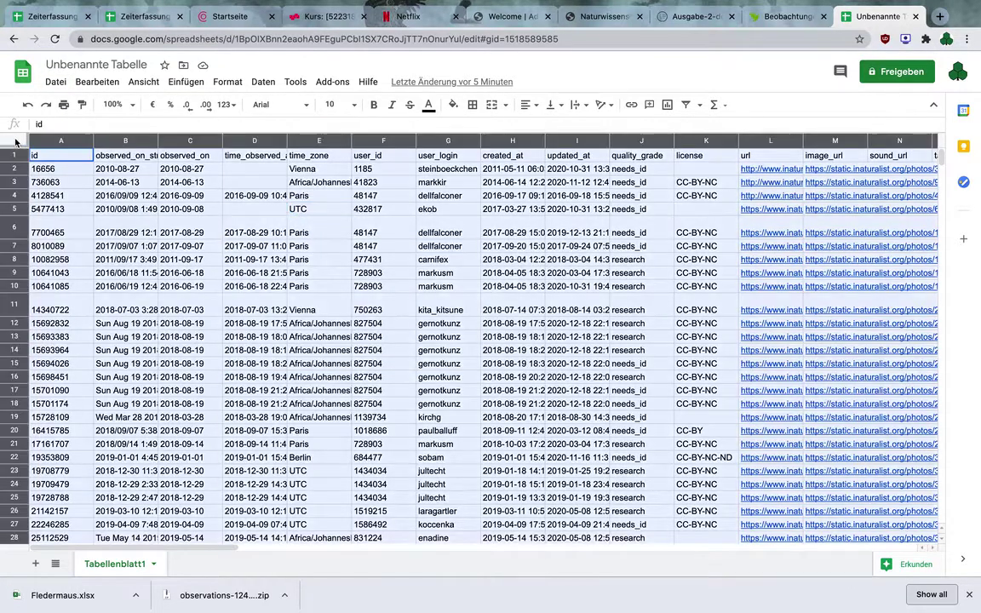
- Create a filter on all column headers via Daten > Filter erstellen
left_click(15, 141)
left_click(263, 84)
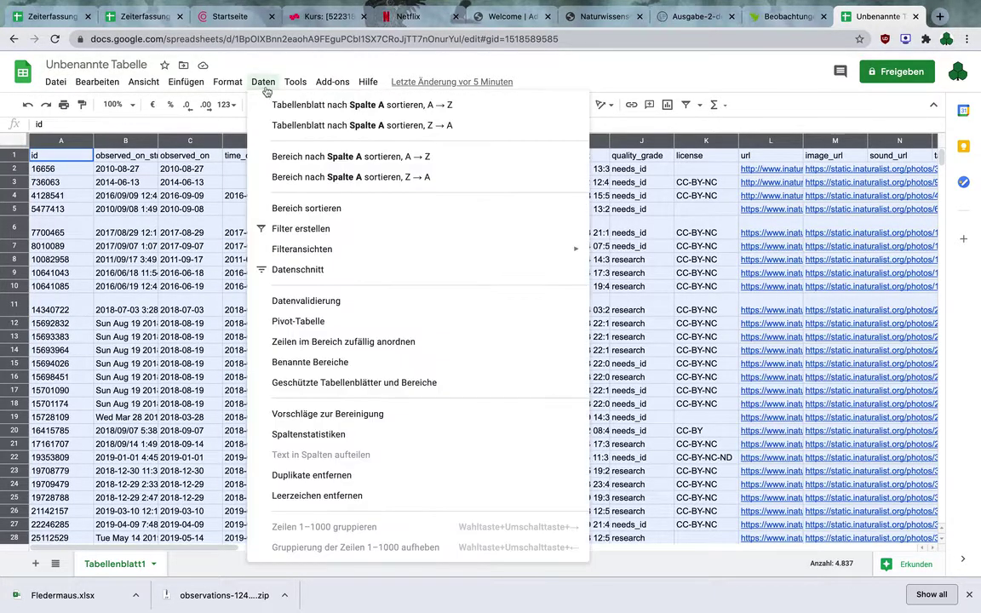
left_click(267, 85)
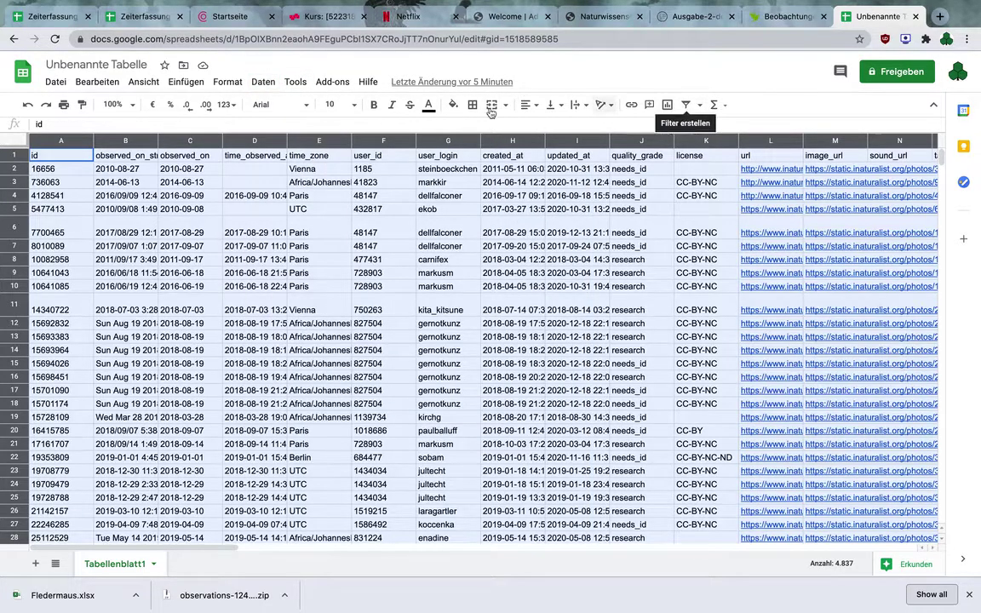
left_click(264, 82)
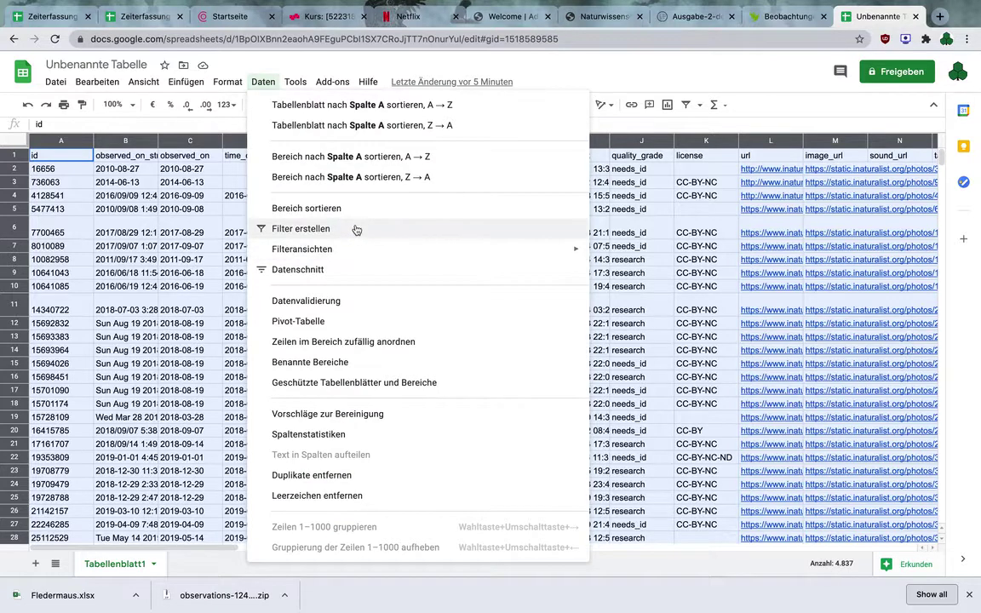
left_click(298, 228)
left_click(255, 259)
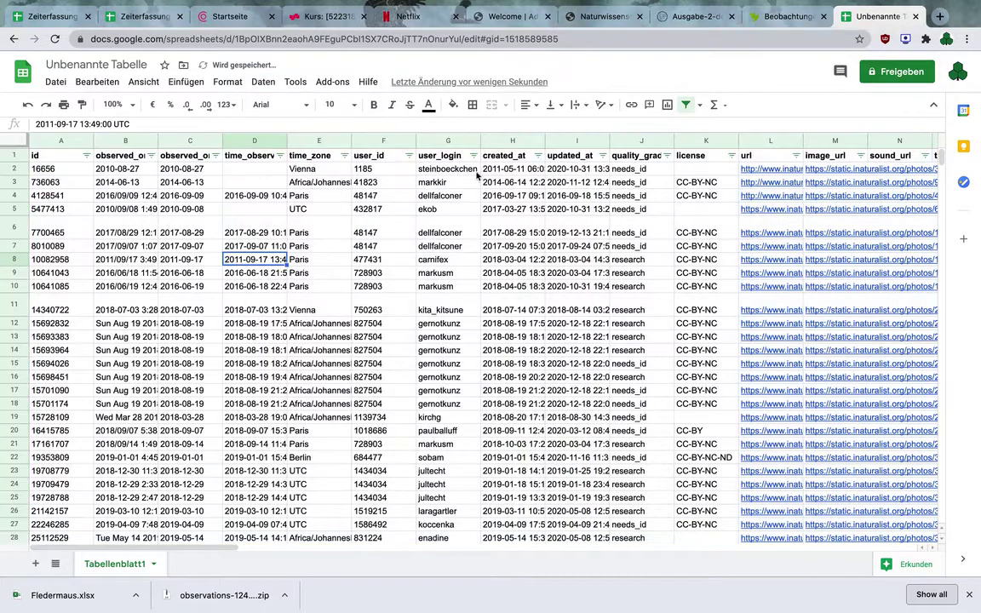
- Set the quality_grade filter to research only, excluding blanks and needs_id
left_click(667, 155)
left_click(509, 368)
left_click(527, 388)
left_click(639, 473)
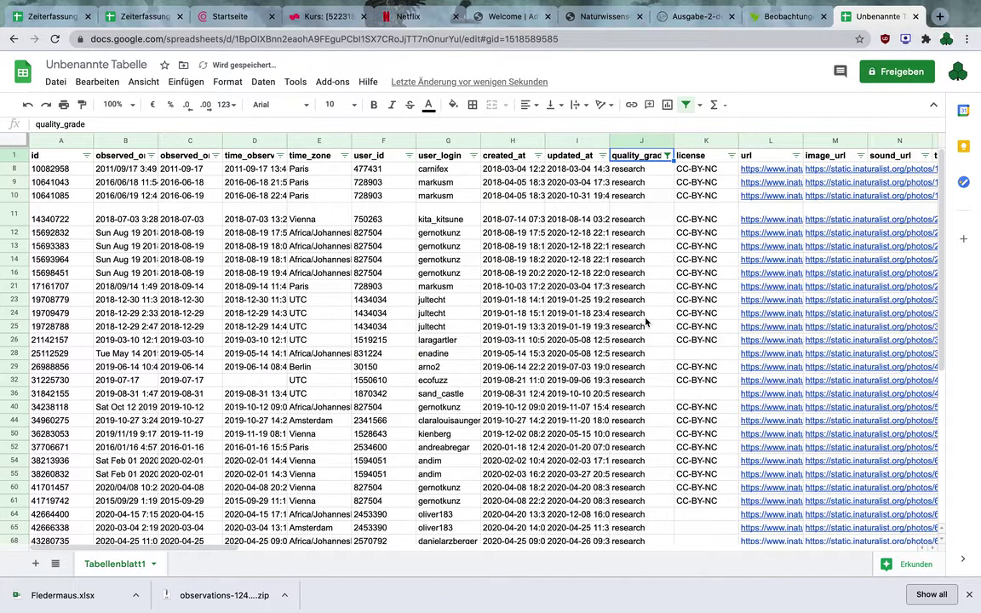
- Check the filtered row's timestamp in D24 and observed date in B24
left_click(247, 312)
scroll(247, 312, "right", 5)
mouse_move(384, 220)
scroll(120, 250, "left", 5)
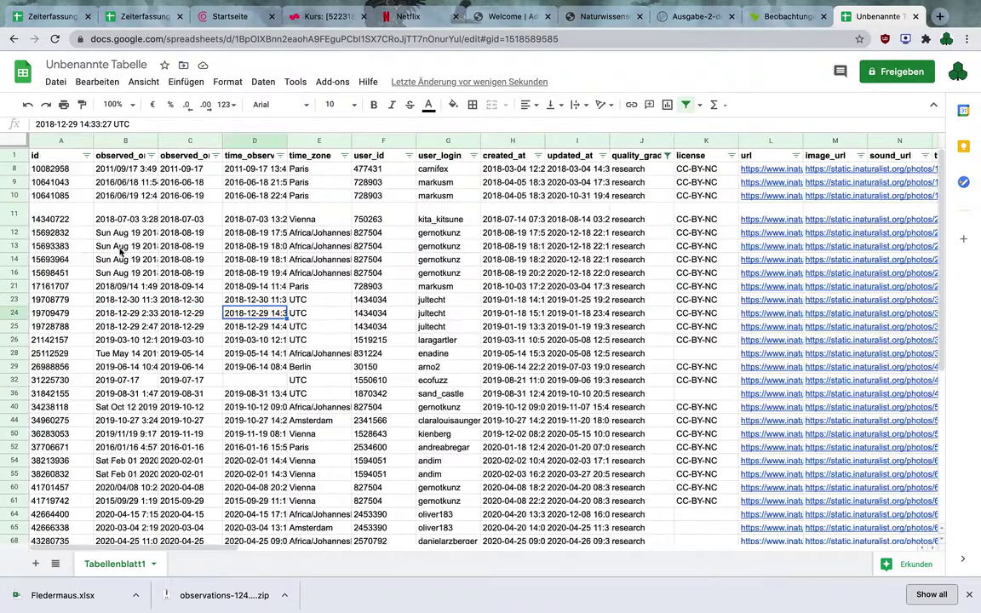
left_click(132, 313)
- Select the whole filtered sheet and start a pivot table from Daten > Pivot-Tabelle
left_click(14, 134)
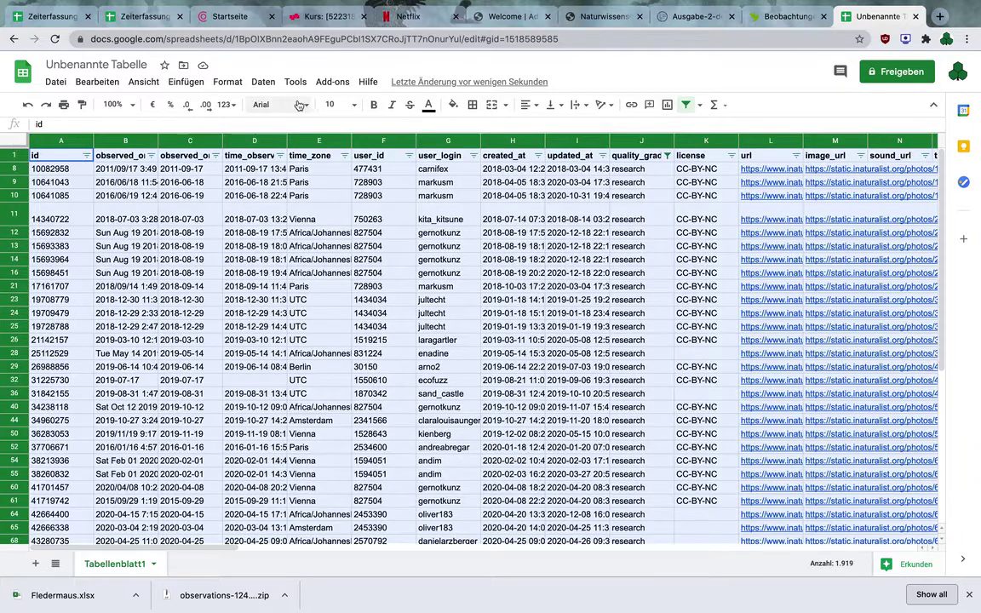
left_click(186, 82)
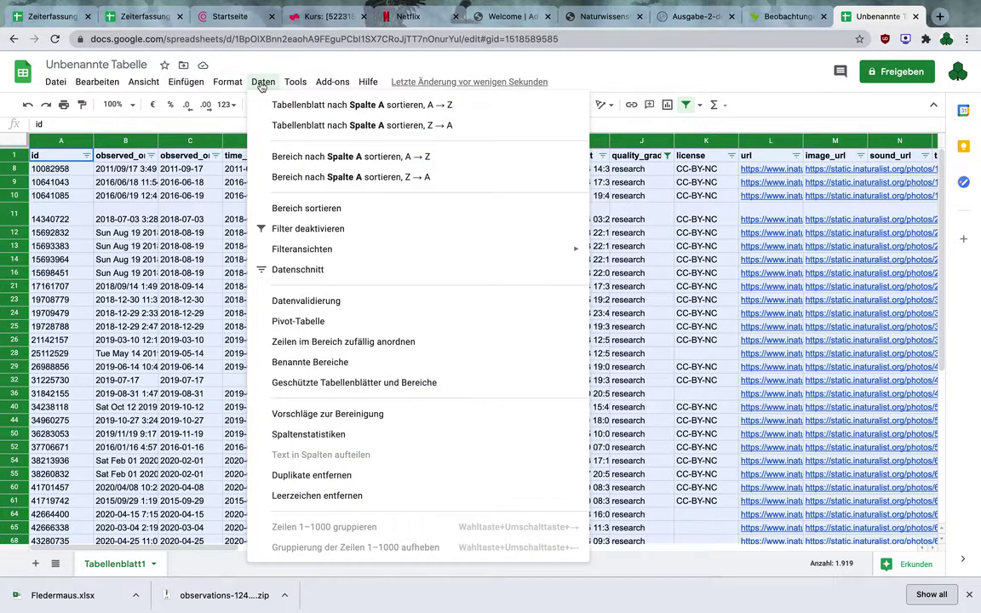
left_click(262, 84)
left_click(262, 82)
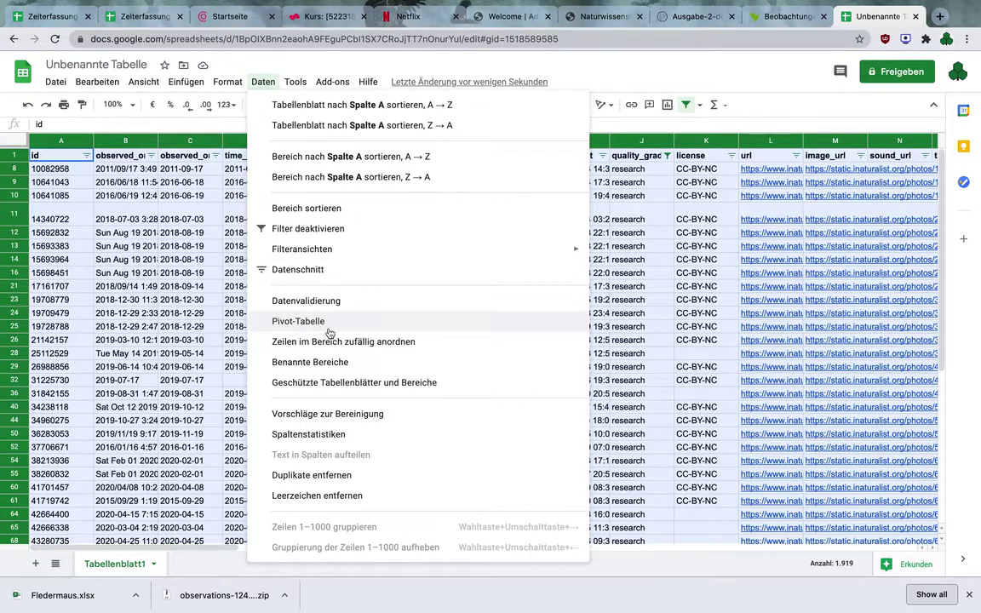
left_click(319, 323)
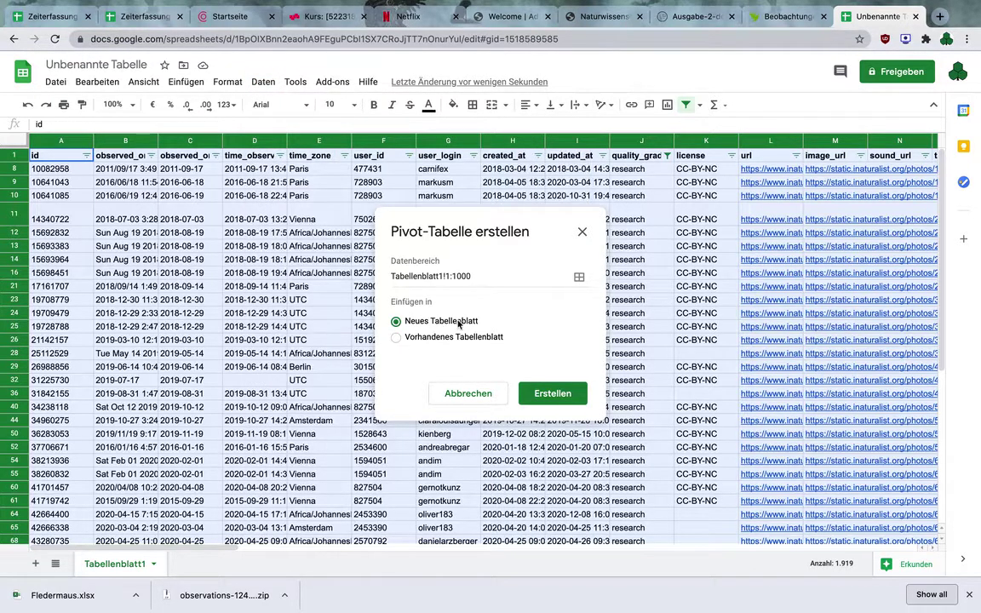
- Create the pivot on a new sheet with taxon_family_name under Zeilen and counted under Werte
left_click(551, 394)
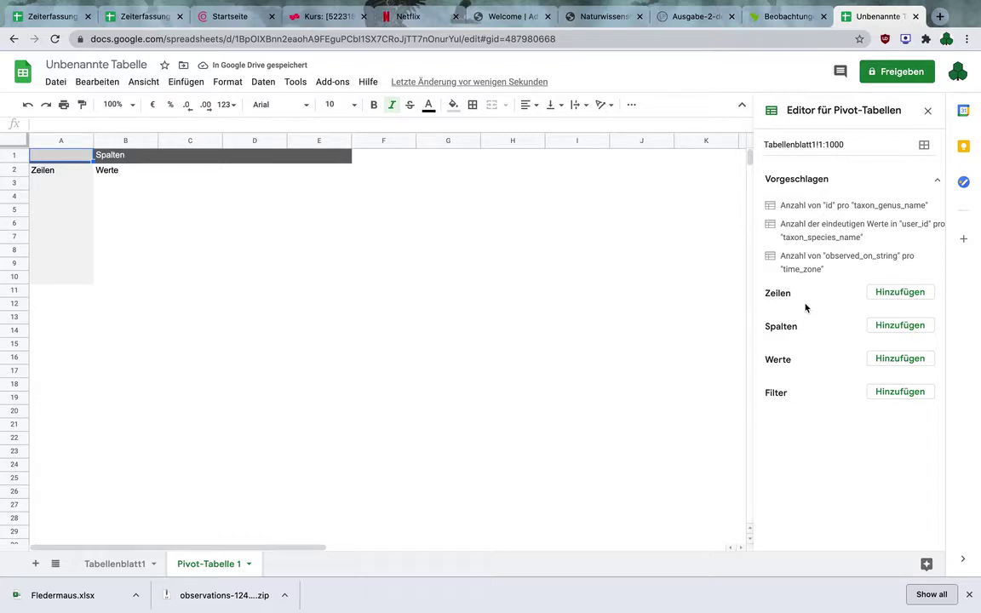
left_click(889, 293)
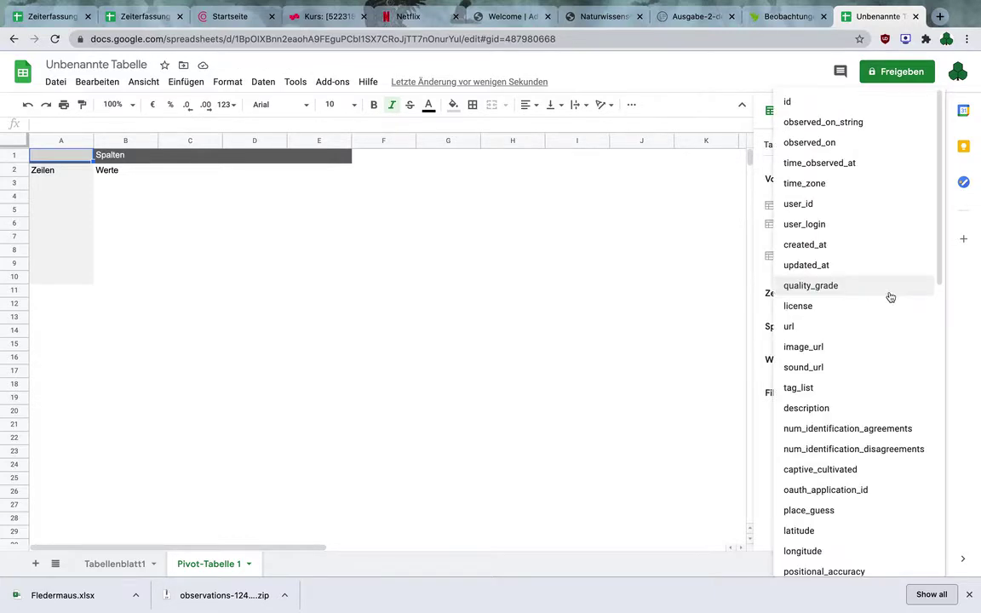
scroll(859, 335, "down", 5)
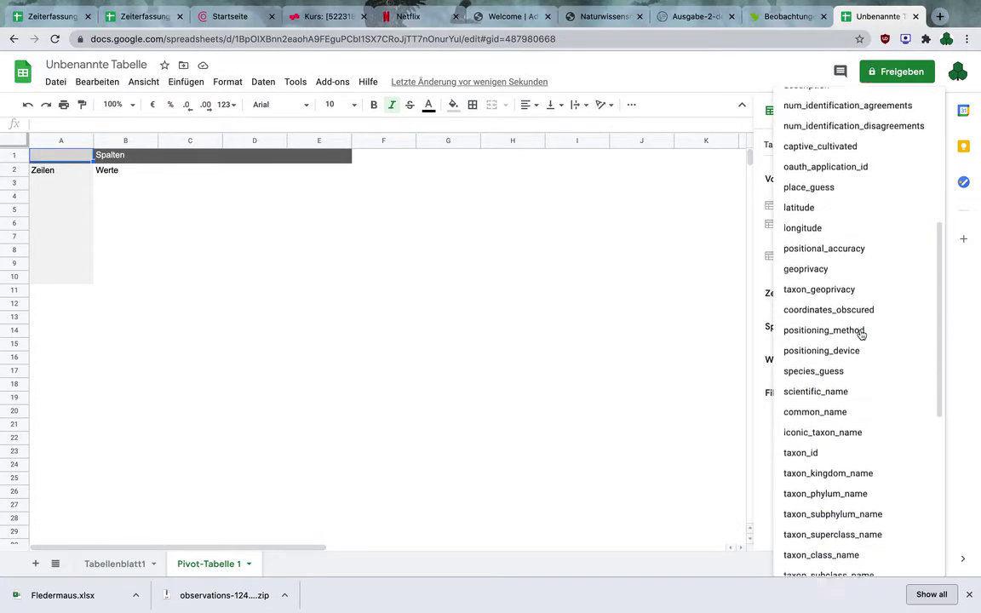
scroll(861, 334, "down", 5)
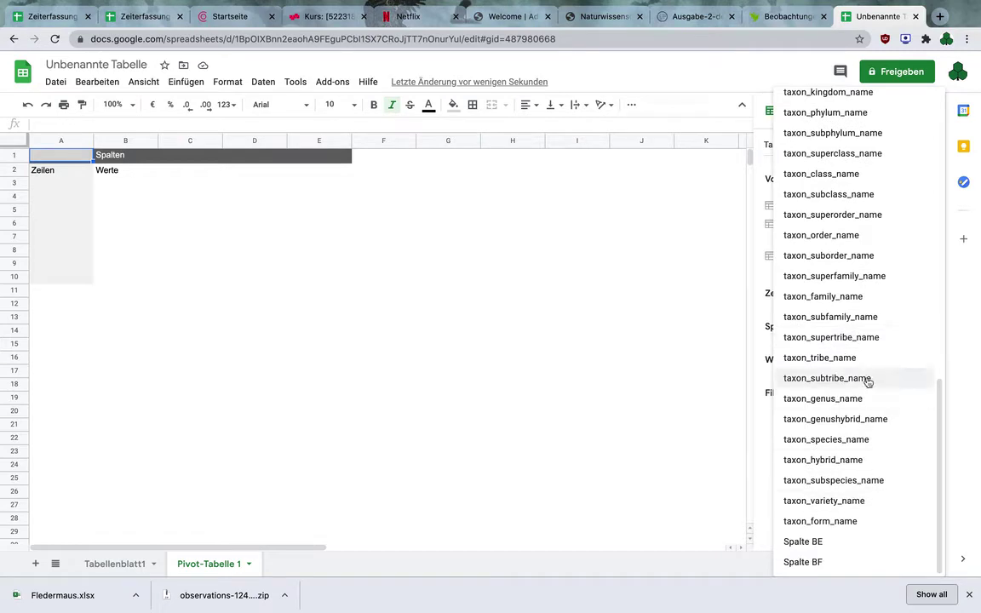
left_click(874, 296)
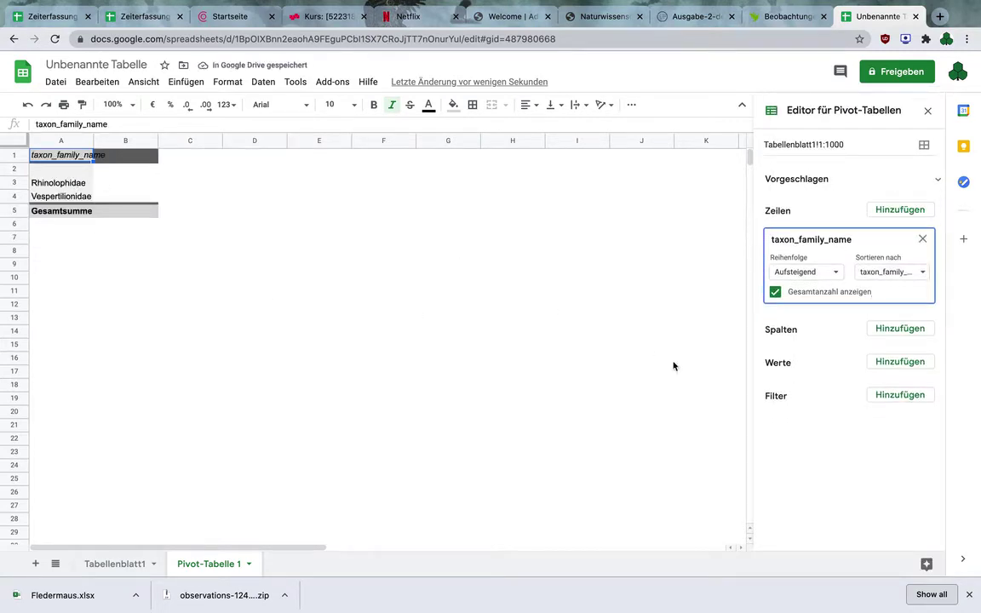
left_click(902, 361)
scroll(871, 451, "down", 3)
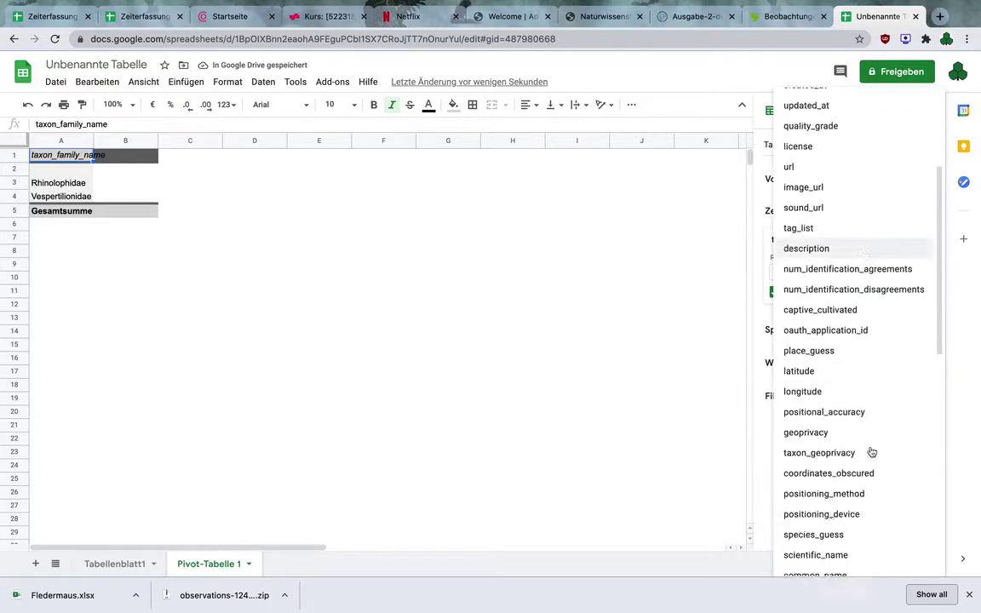
scroll(871, 451, "down", 8)
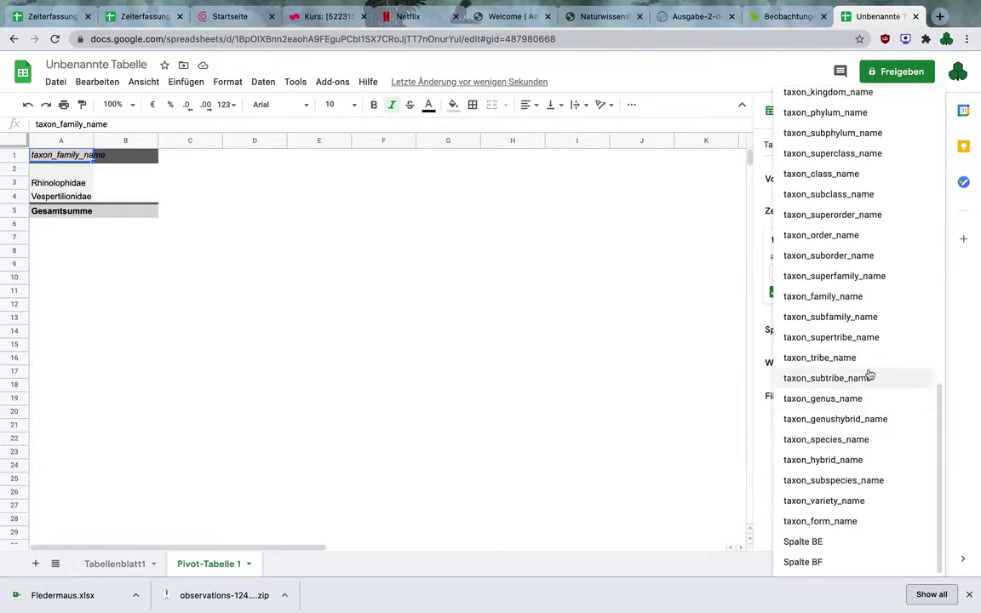
left_click(830, 297)
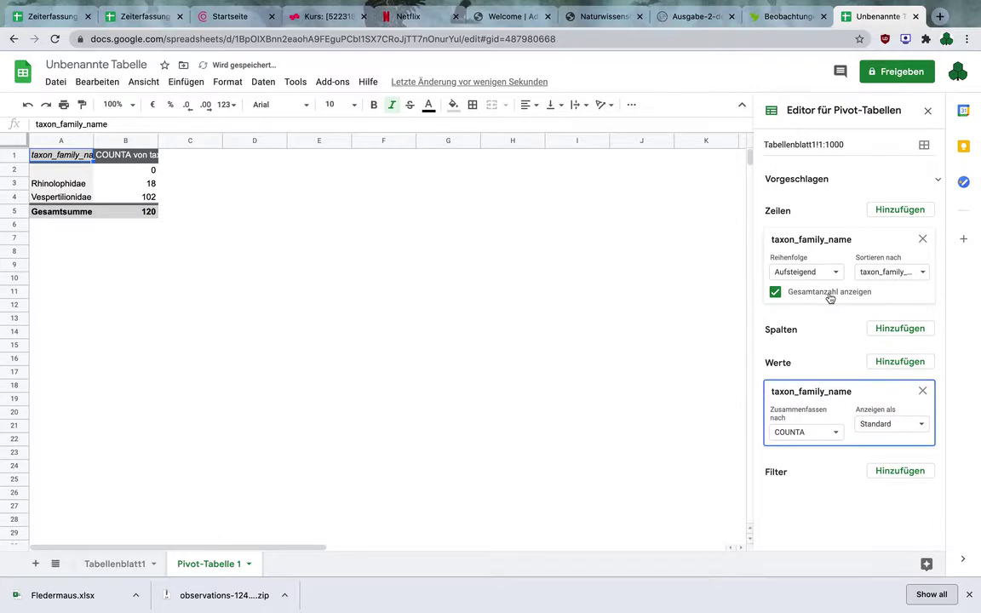
- Close the pivot editor and resize columns A and B to fit their headers
left_click(403, 246)
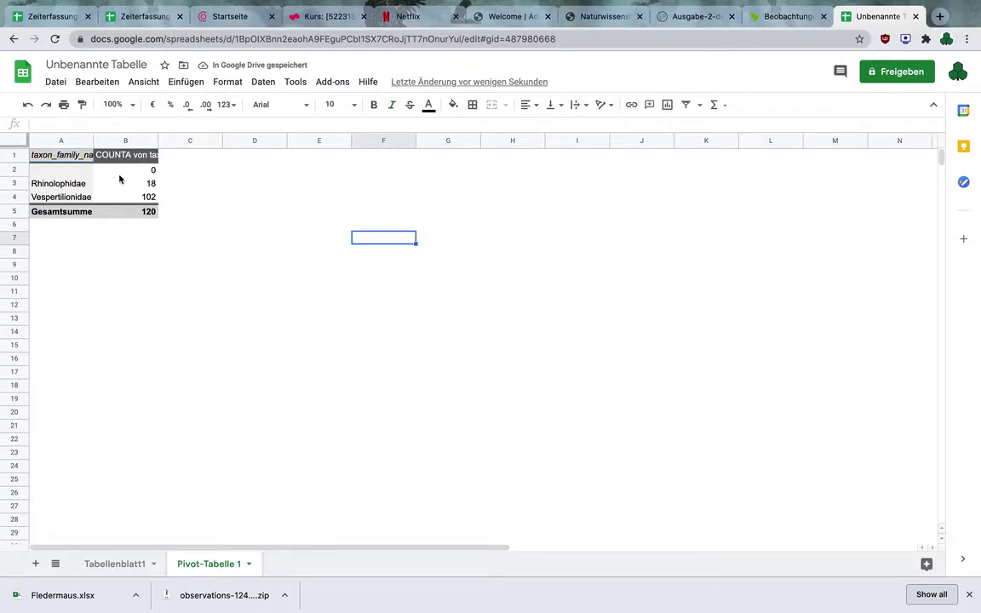
left_click_drag(159, 140, 233, 158)
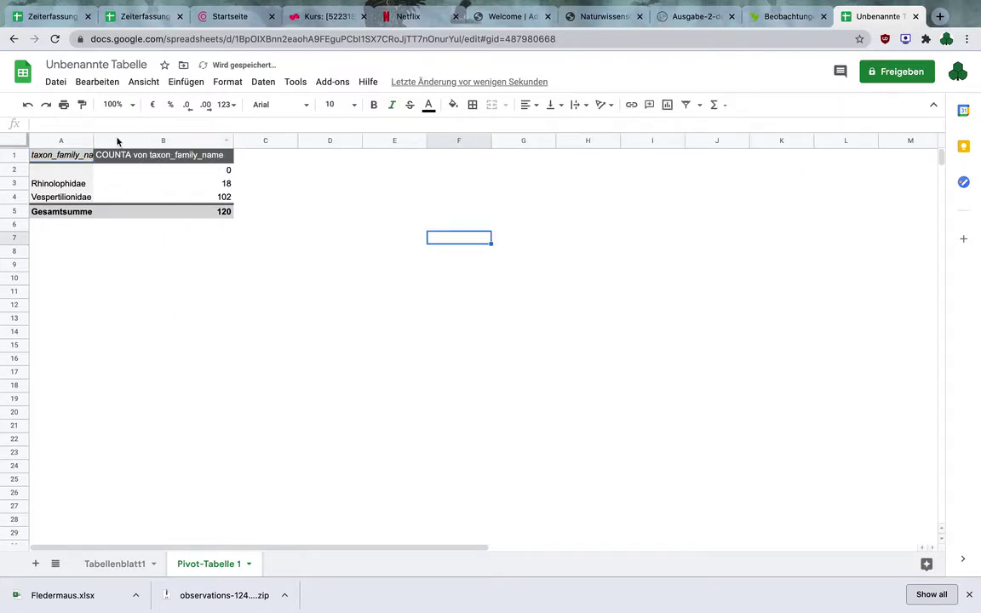
left_click_drag(93, 141, 144, 140)
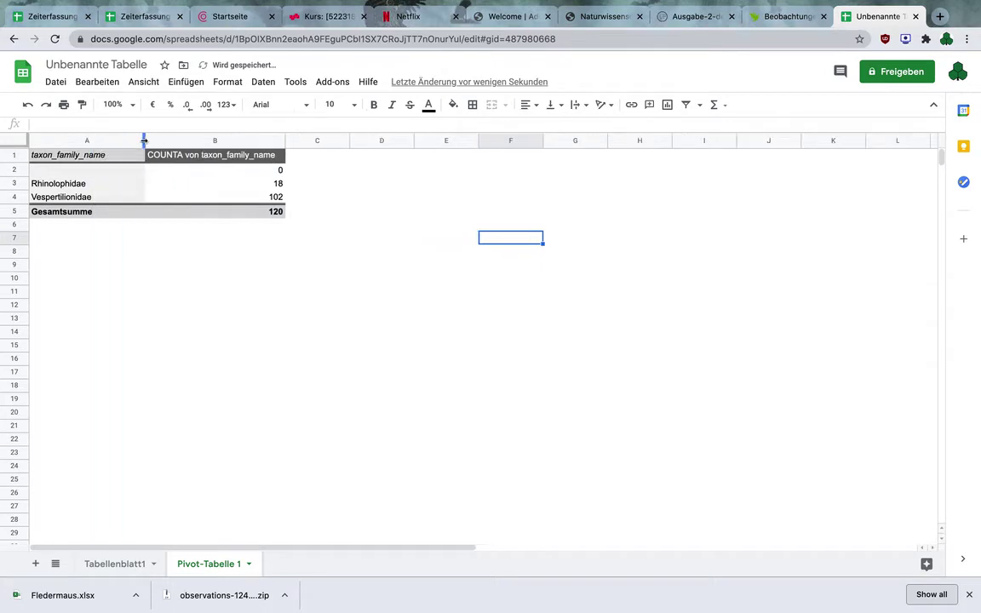
left_click_drag(285, 140, 266, 141)
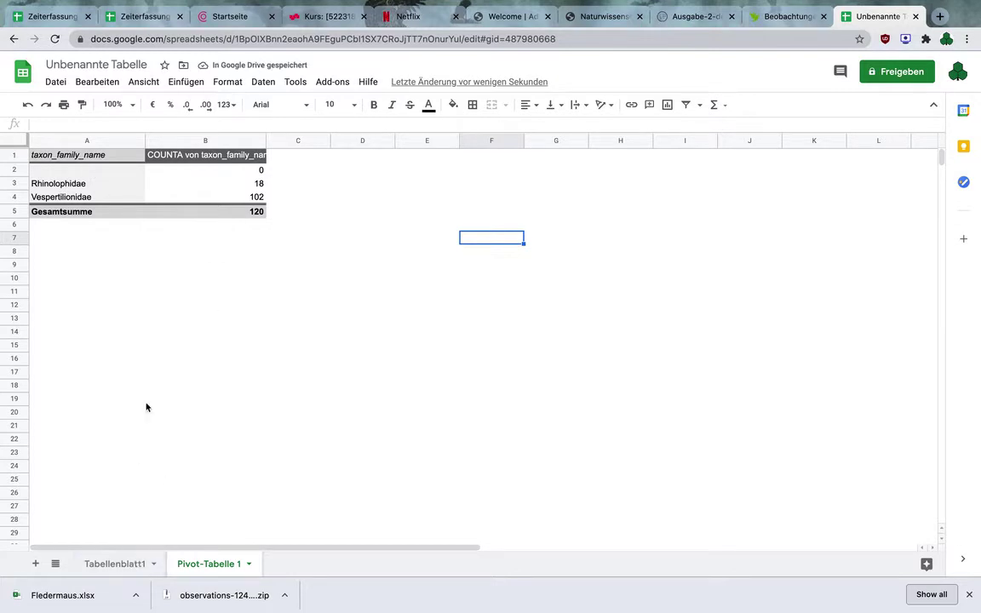
- Download the spreadsheet as Microsoft Excel file Fledermaus2.xlsx and open the download
left_click(55, 82)
mouse_move(116, 254)
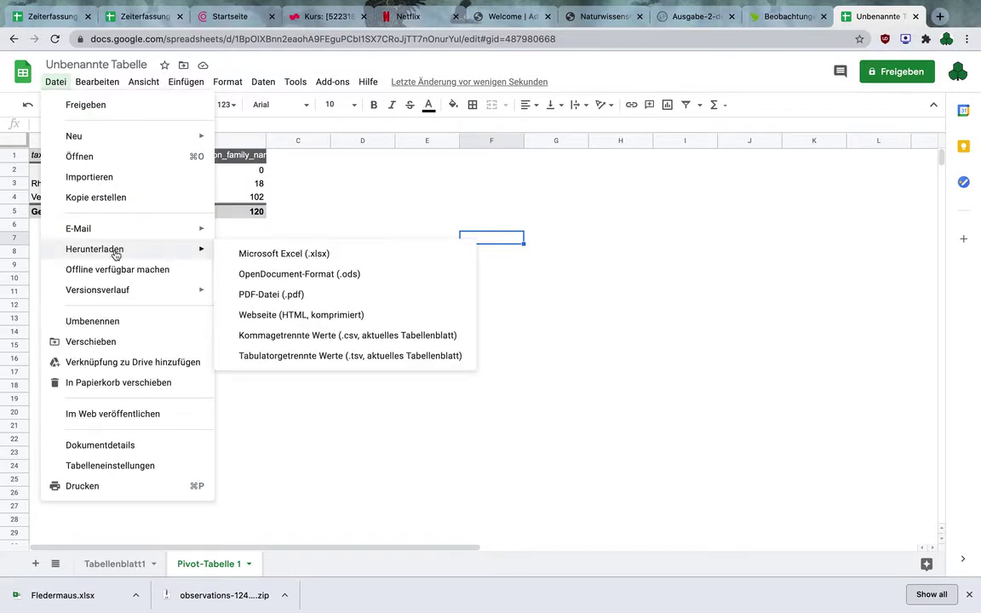
left_click(257, 252)
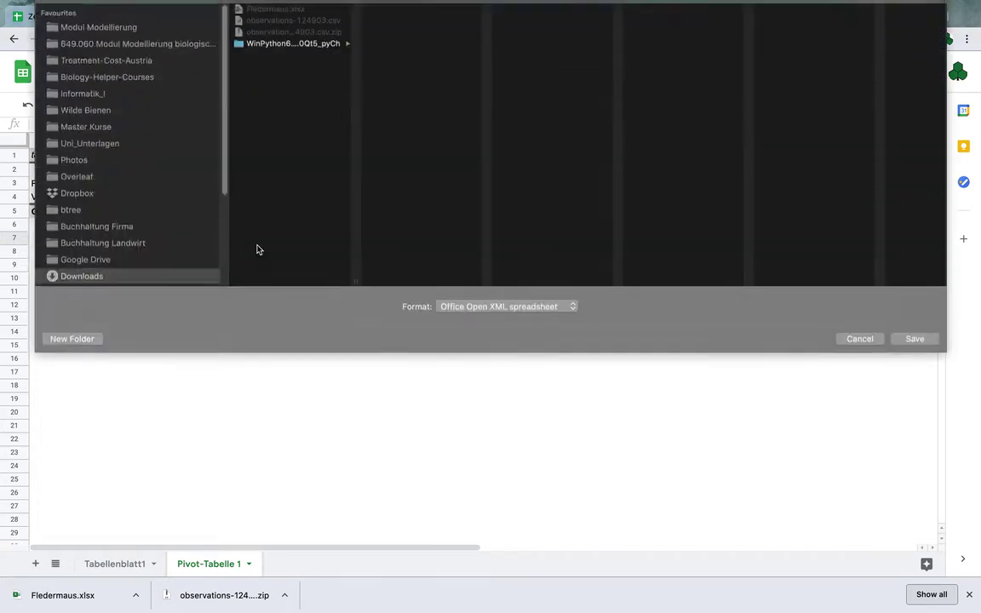
type("Fledermaus2.xlsx")
key("Return")
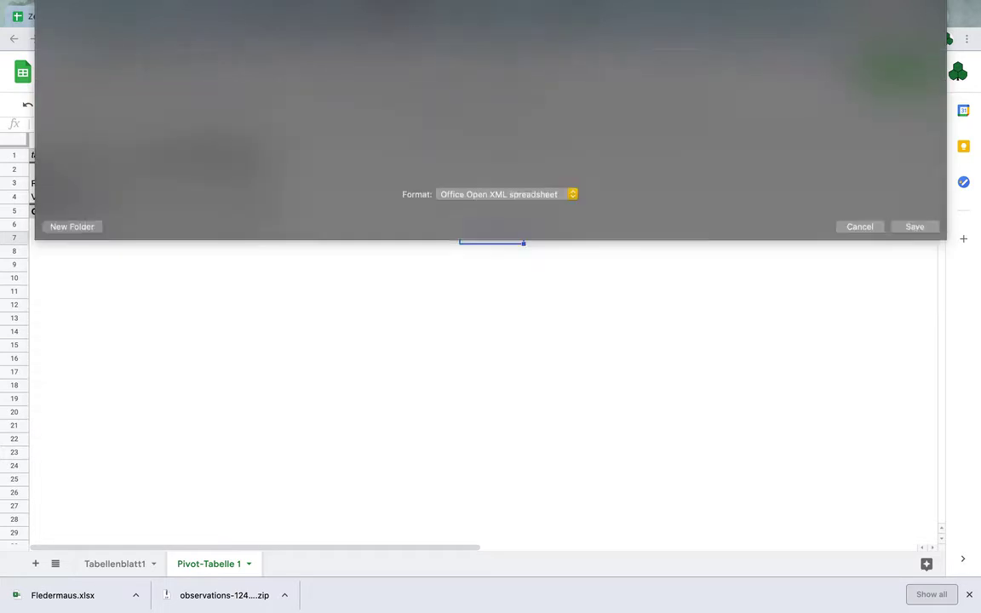
left_click(24, 600)
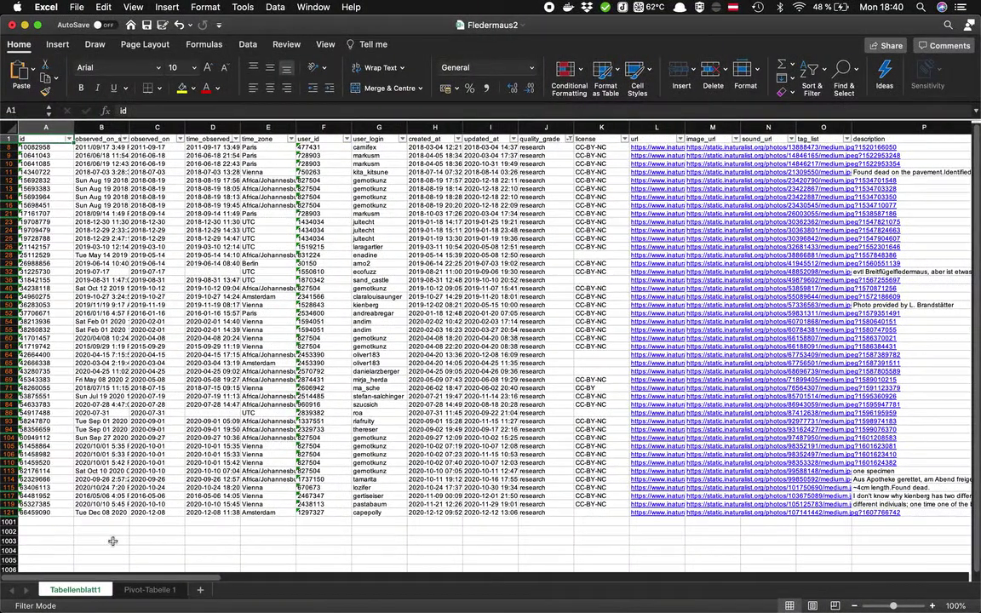
- Inspect cell F64 and the family names on Pivot-Tabelle 1, then close the Fledermaus2 workbook
left_click(310, 354)
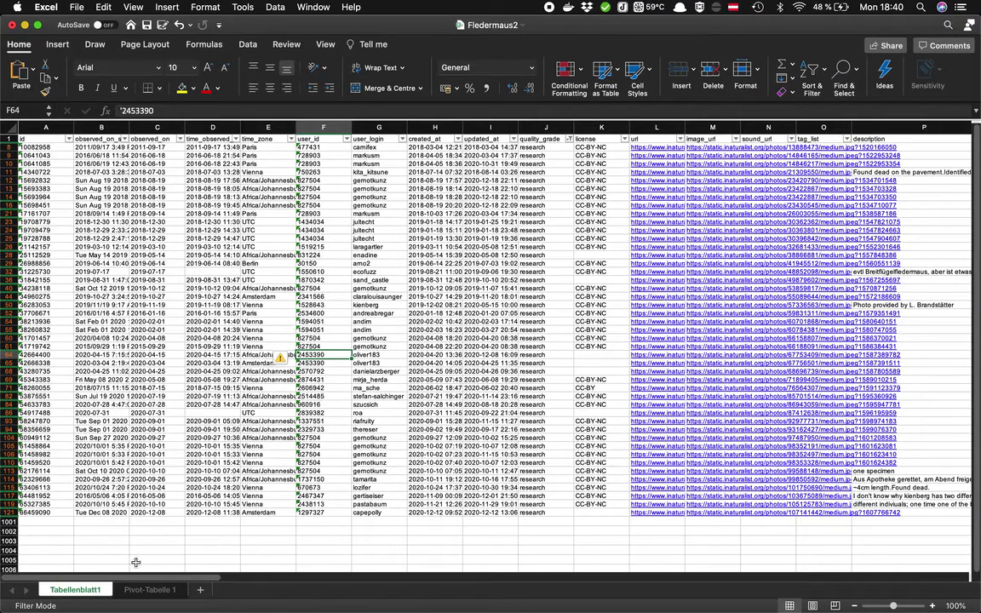
left_click(148, 590)
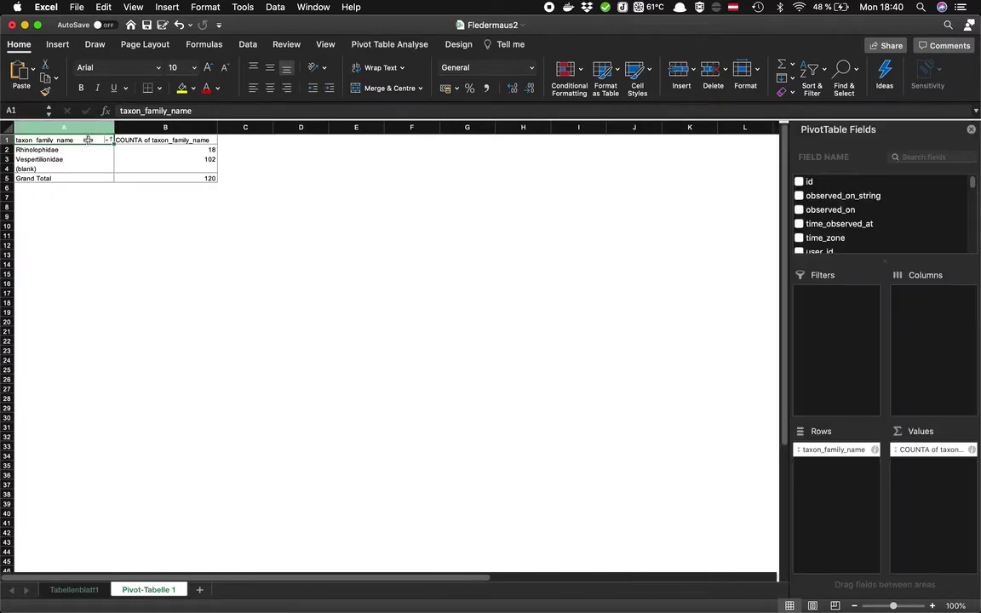
left_click(142, 150)
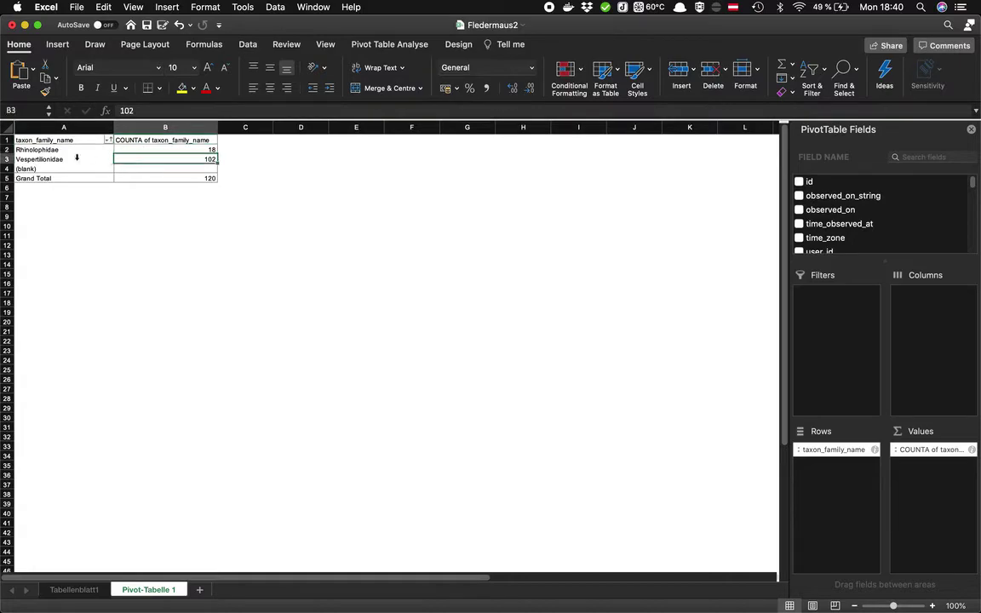
left_click_drag(88, 158, 76, 150)
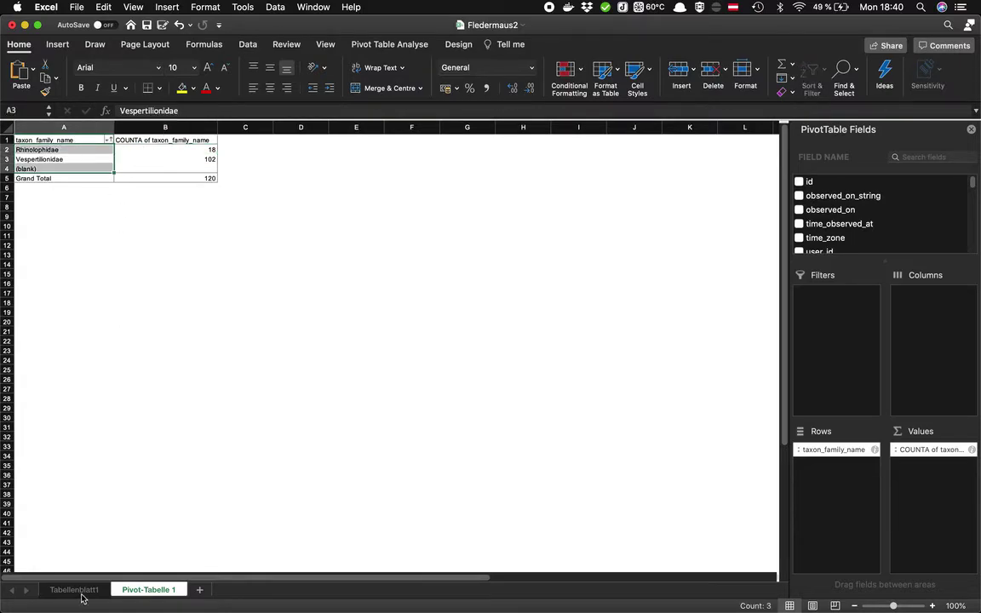
left_click(74, 590)
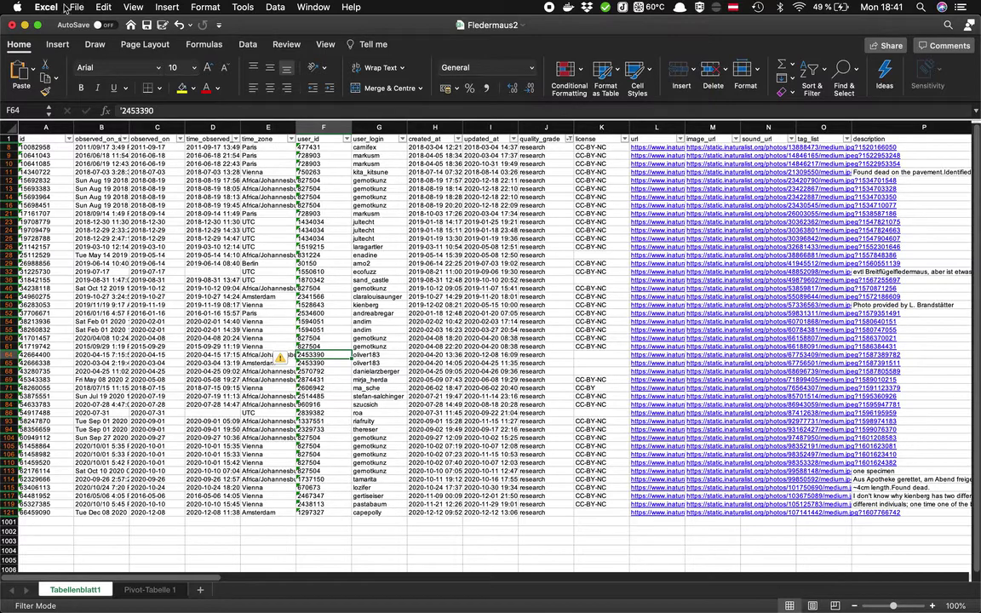
left_click(12, 24)
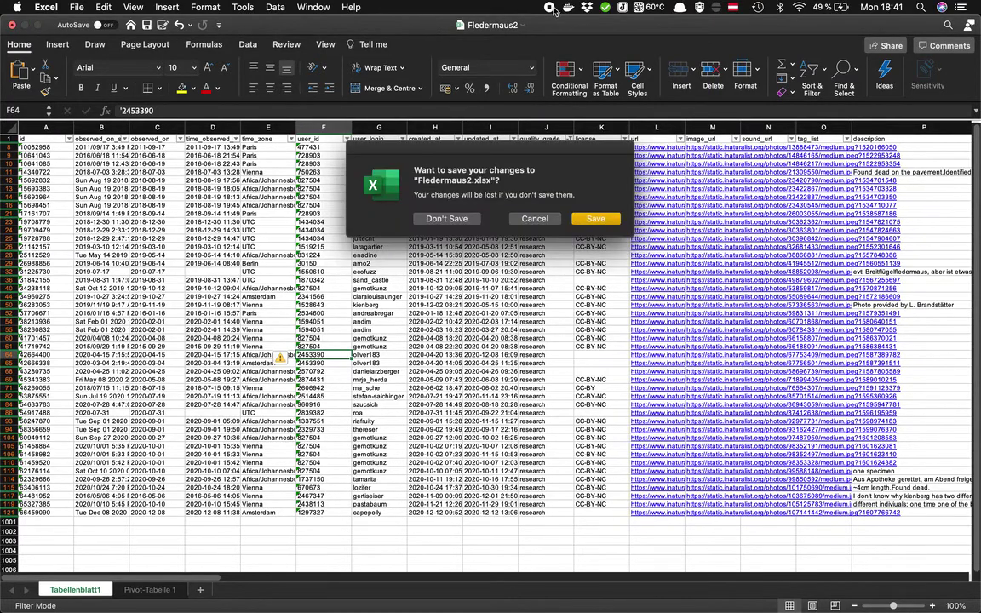